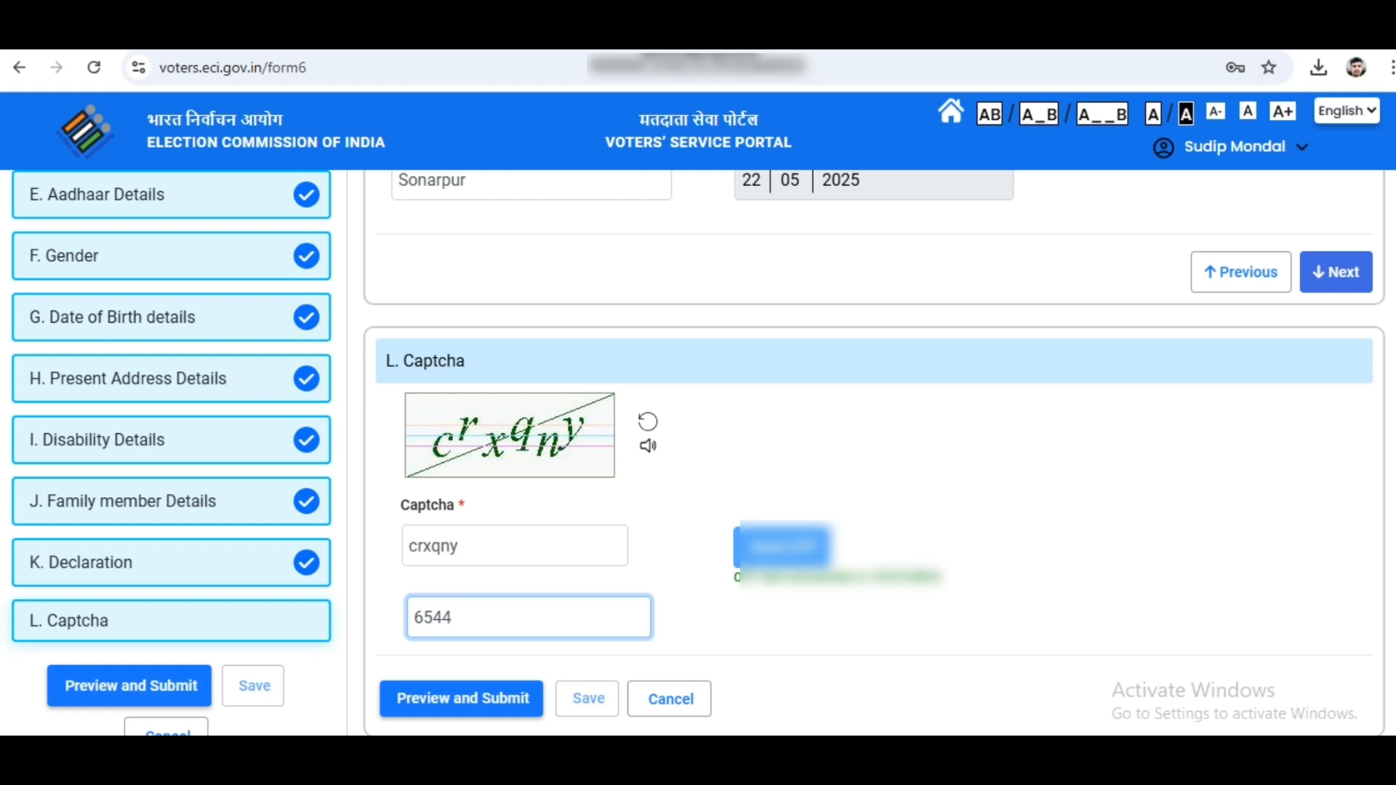
# Step: Enter the captcha, preview the completed Form 6 to the bottom, and submit it for final confirmation
pyautogui.write('82')
pyautogui.click(462, 699)
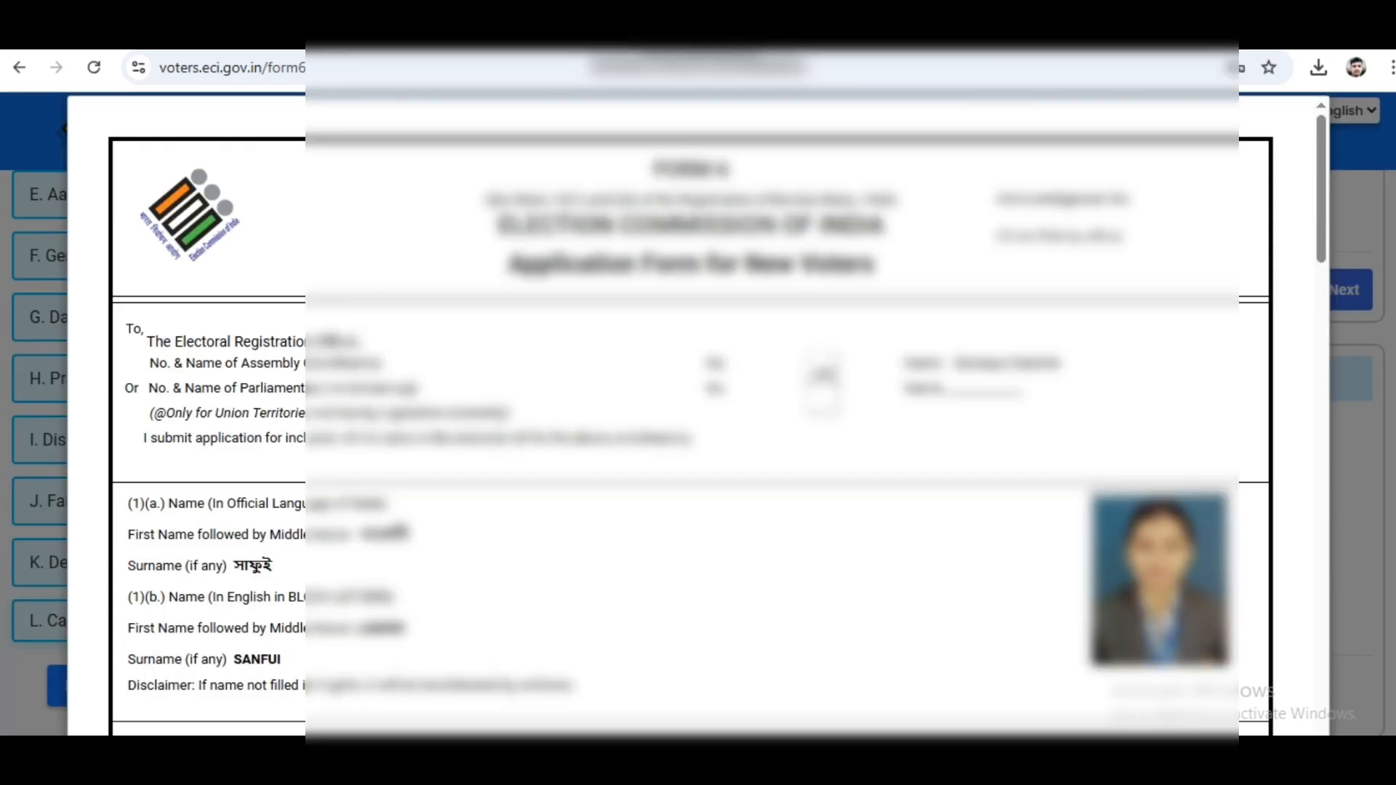
pyautogui.scroll(-12, 698, 415)
pyautogui.scroll(-12, 698, 415)
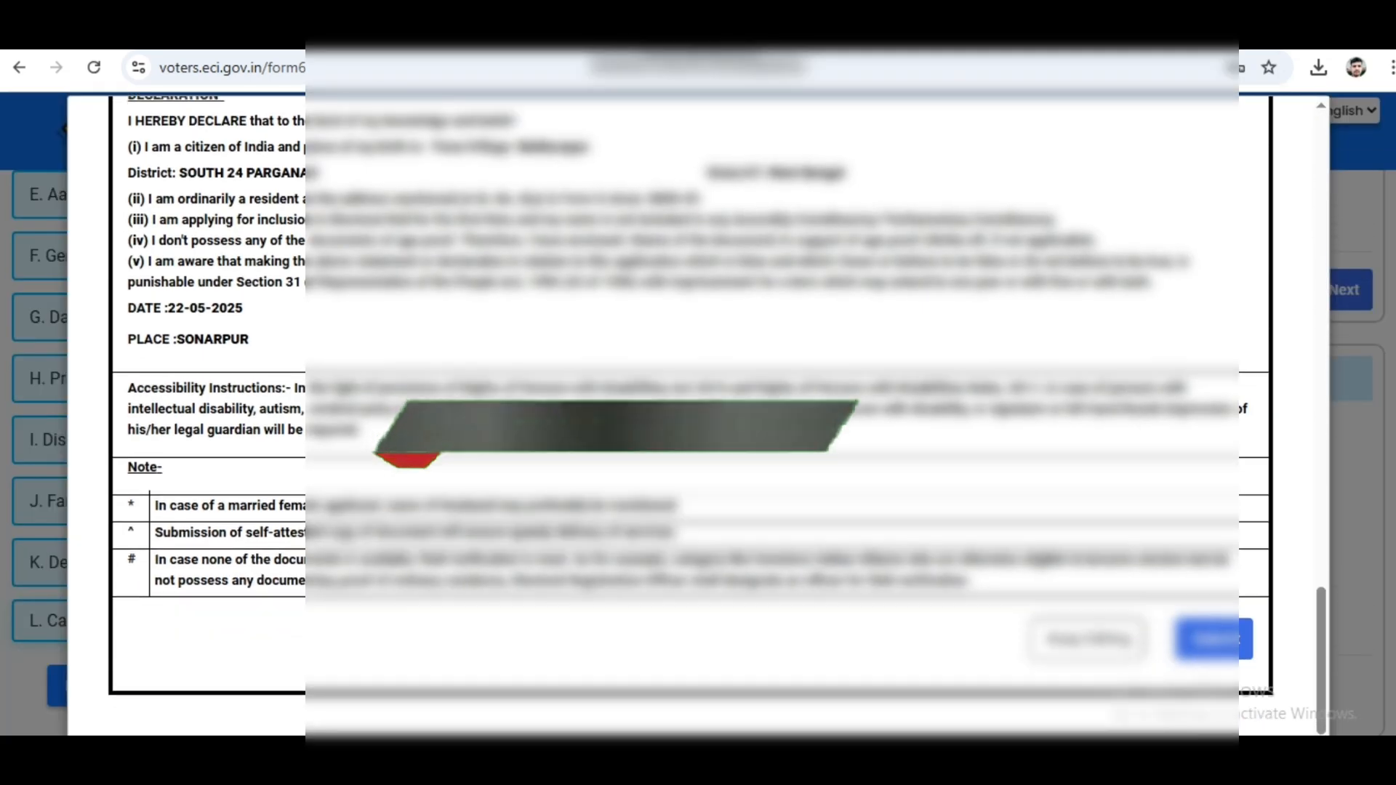
pyautogui.click(1214, 637)
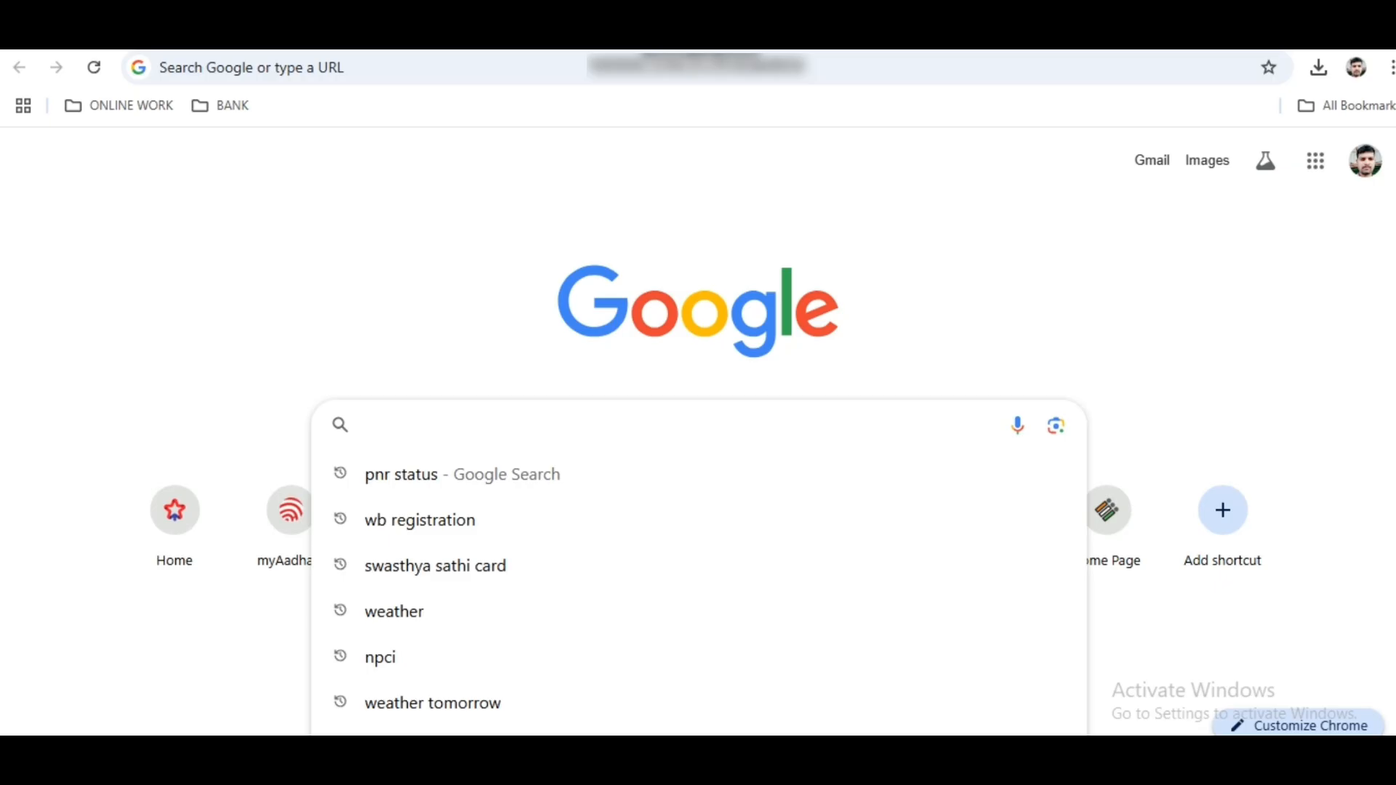
pyautogui.write('VOTER')
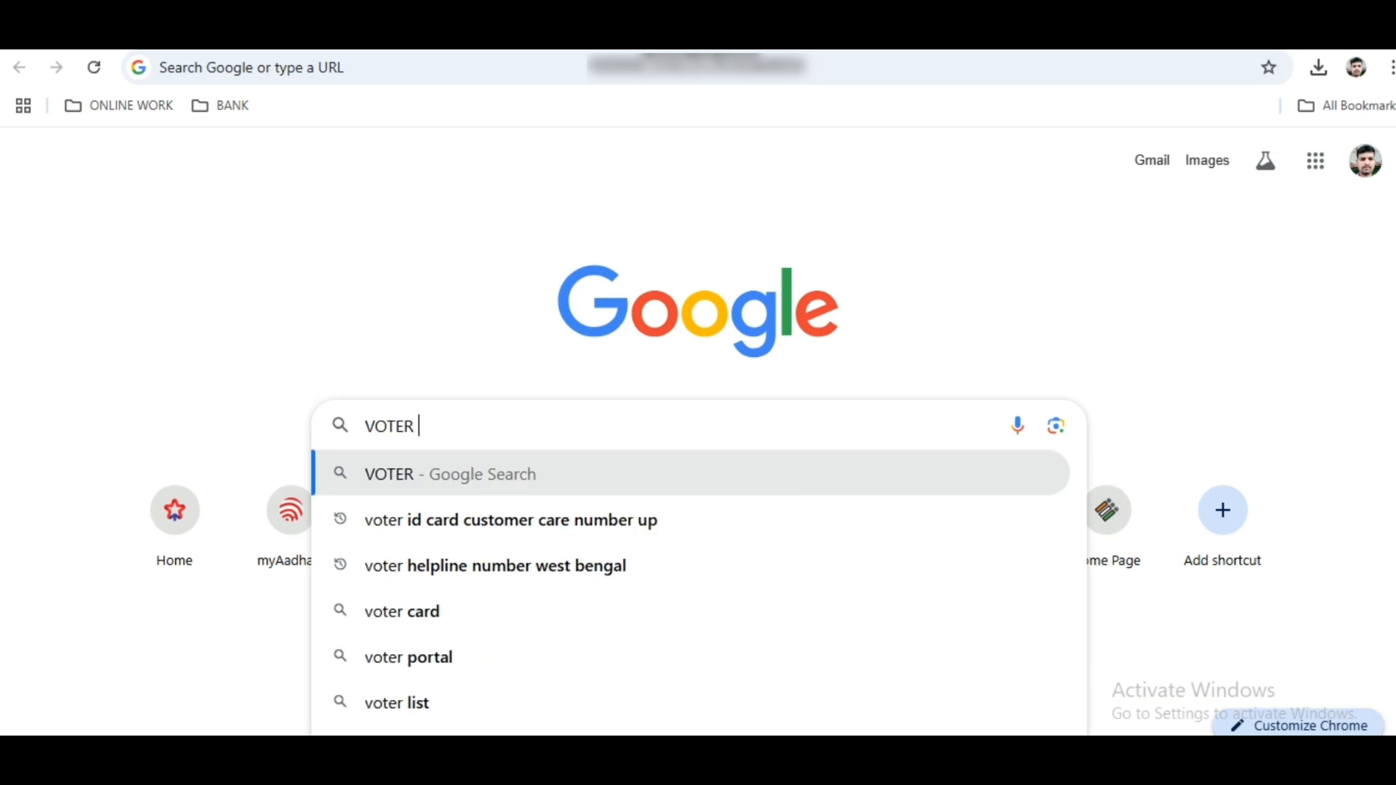
pyautogui.write(' ec')
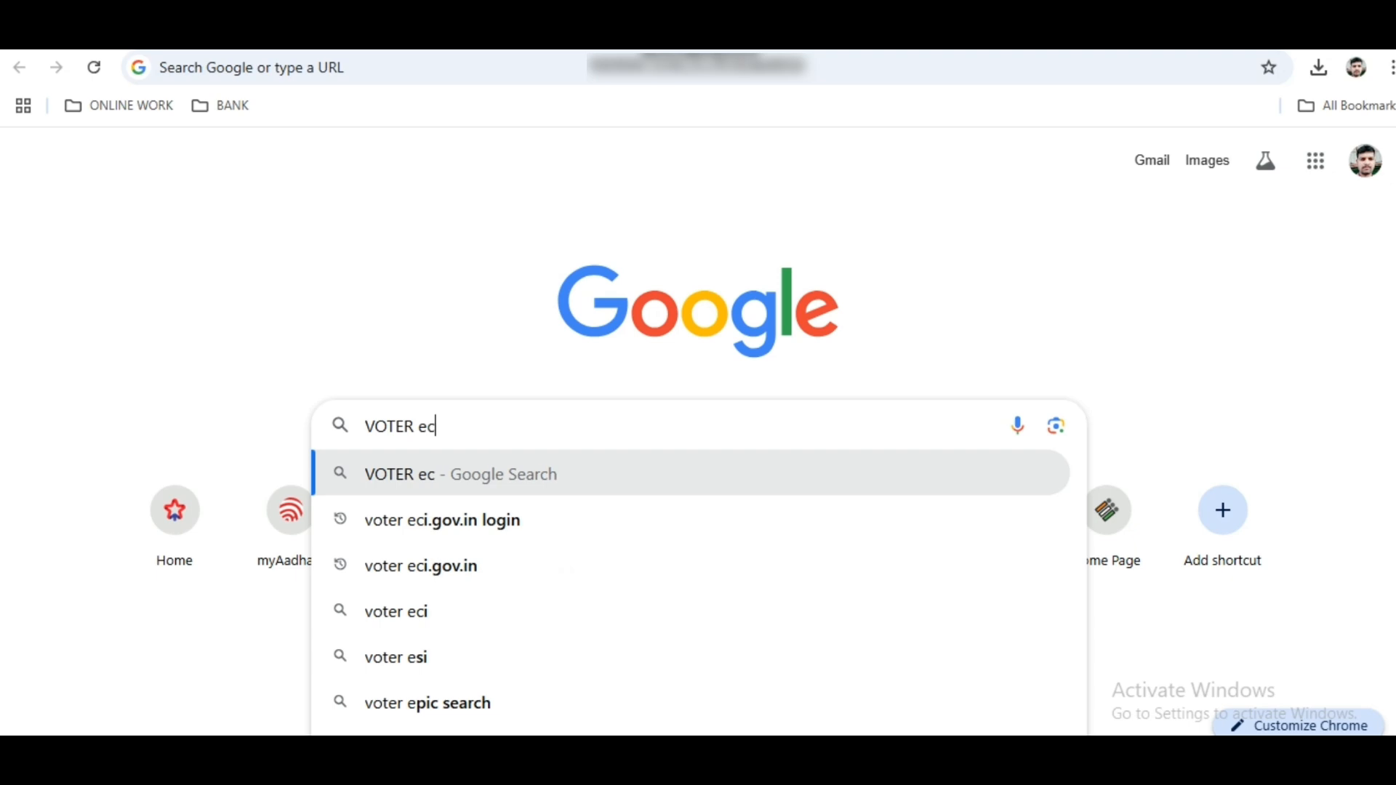
pyautogui.write('i.g')
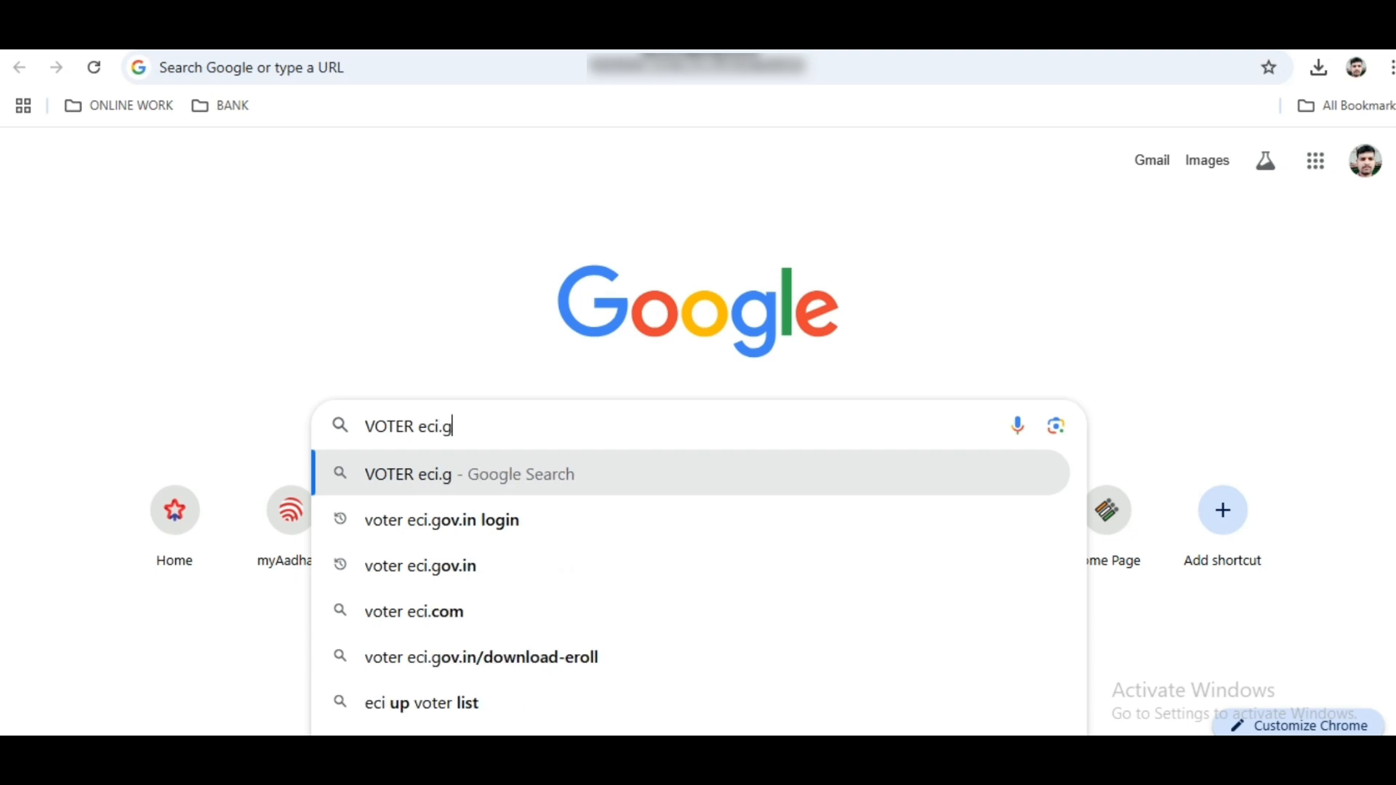
pyautogui.write('ov.in')
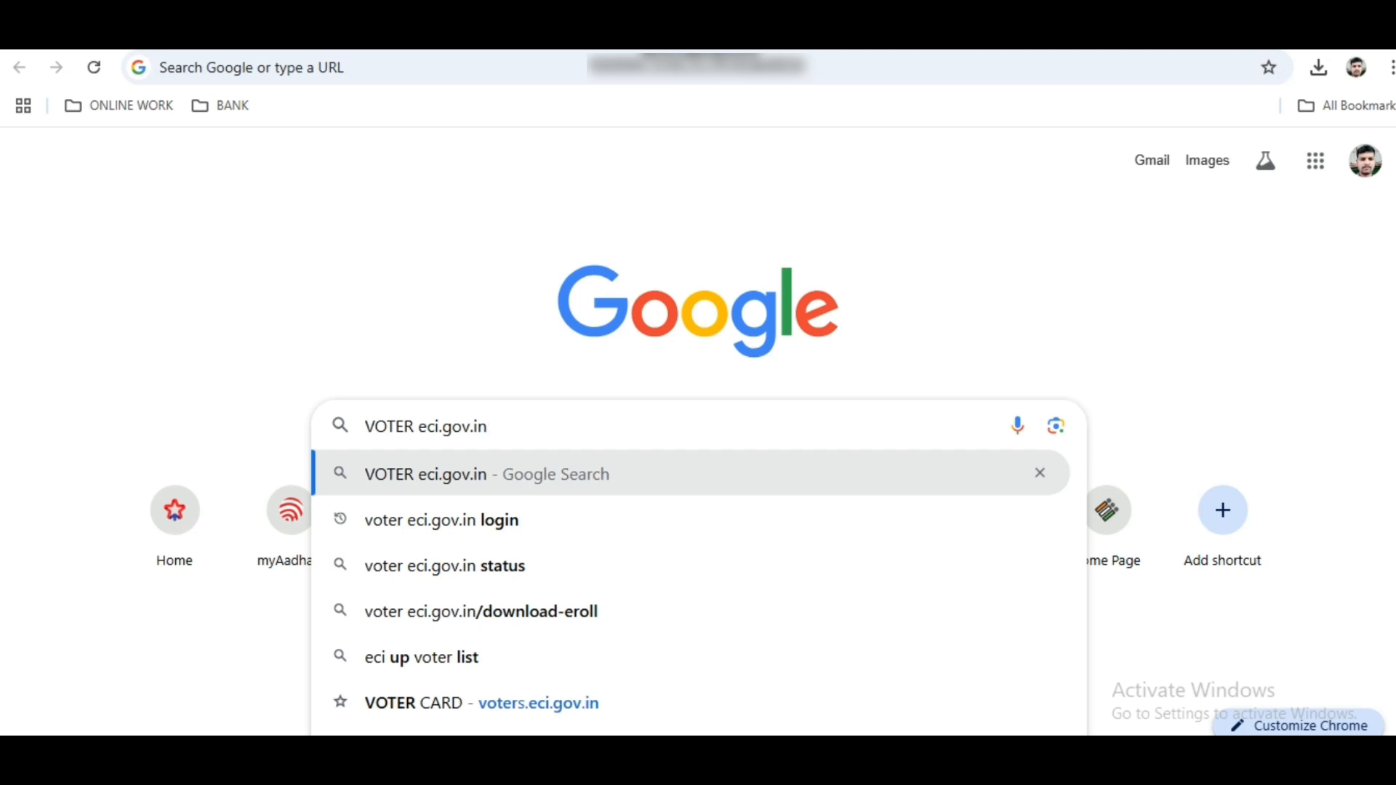
# Step: Run the Google search for 'VOTER eci.gov.in'
pyautogui.press('Return')
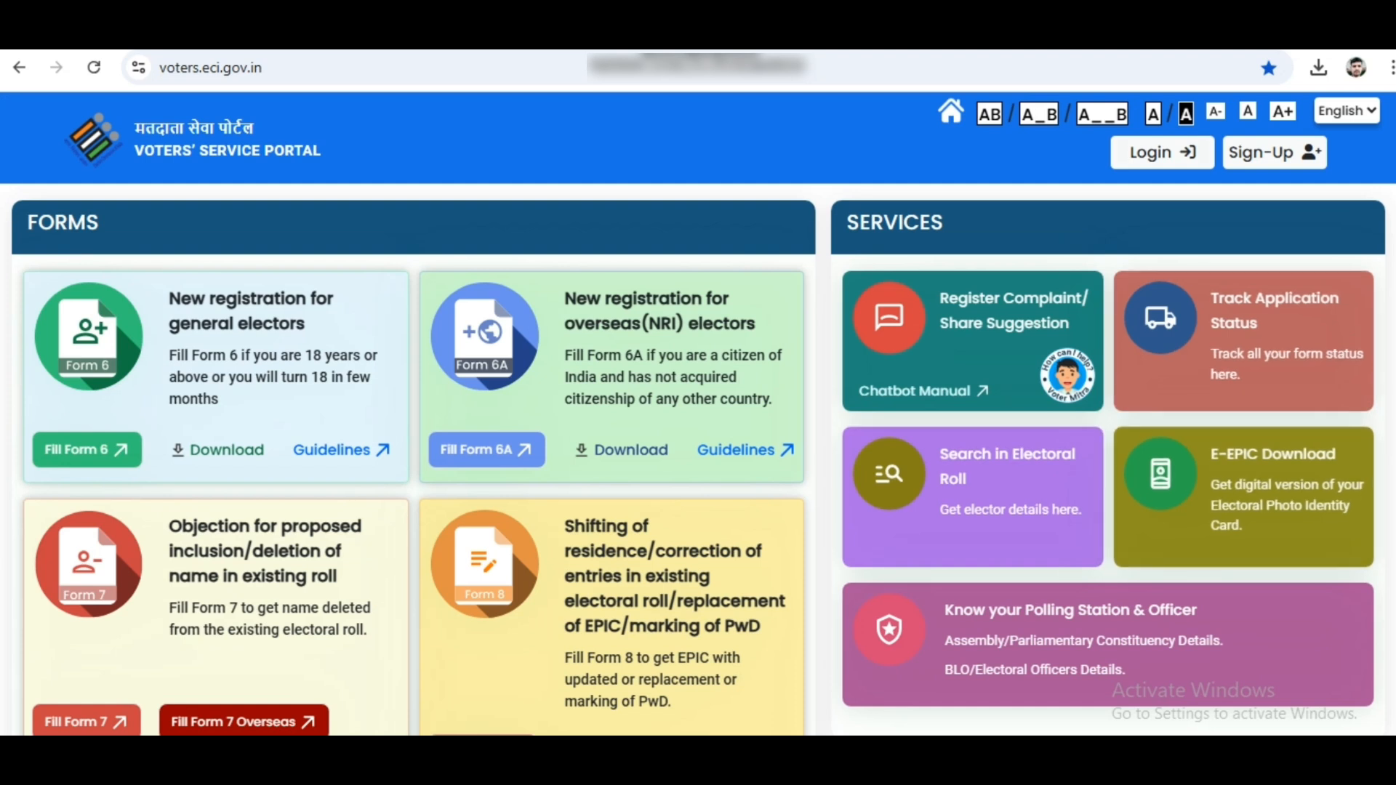
# Step: On the portal's sign-in page, enter the mobile/email/EPIC ID and the account password
pyautogui.click(1161, 152)
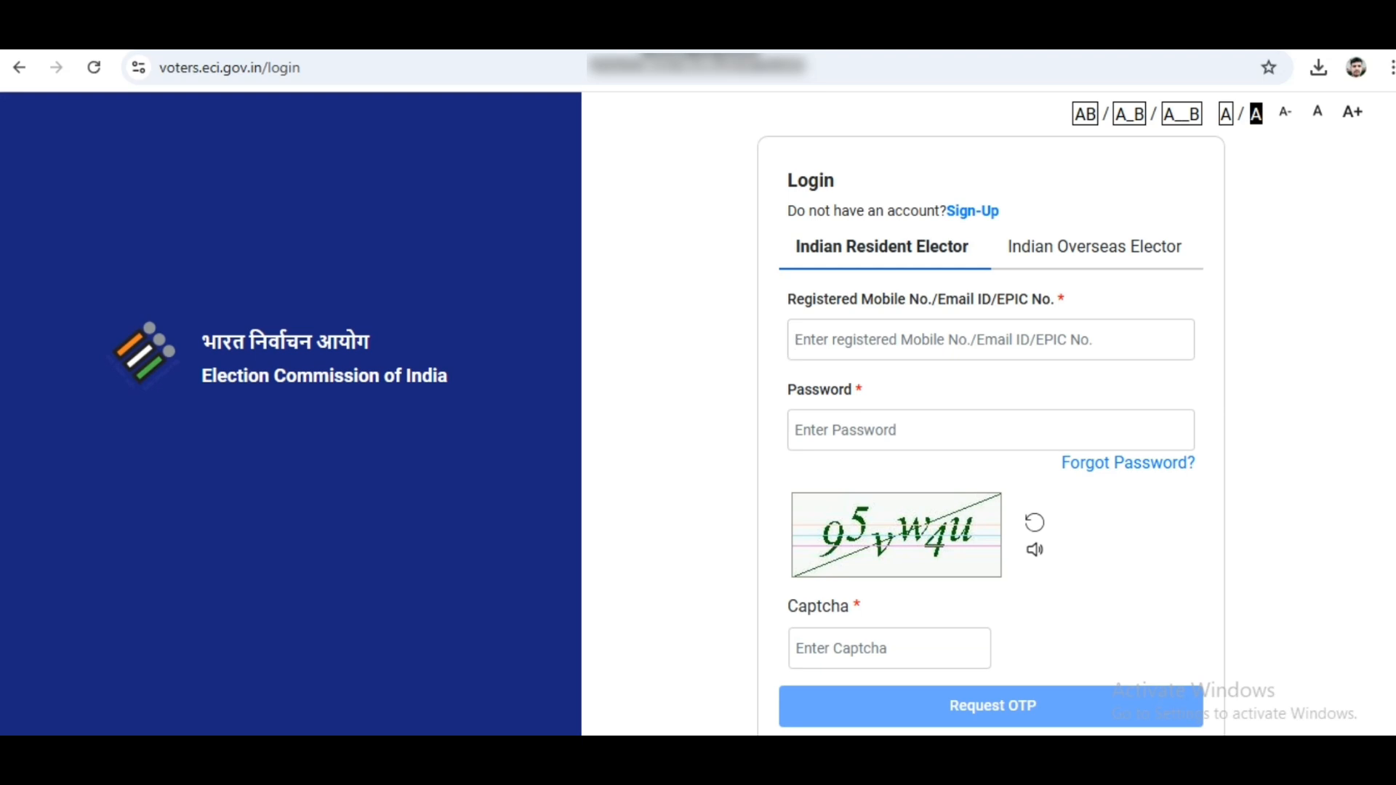
pyautogui.write('?????????')
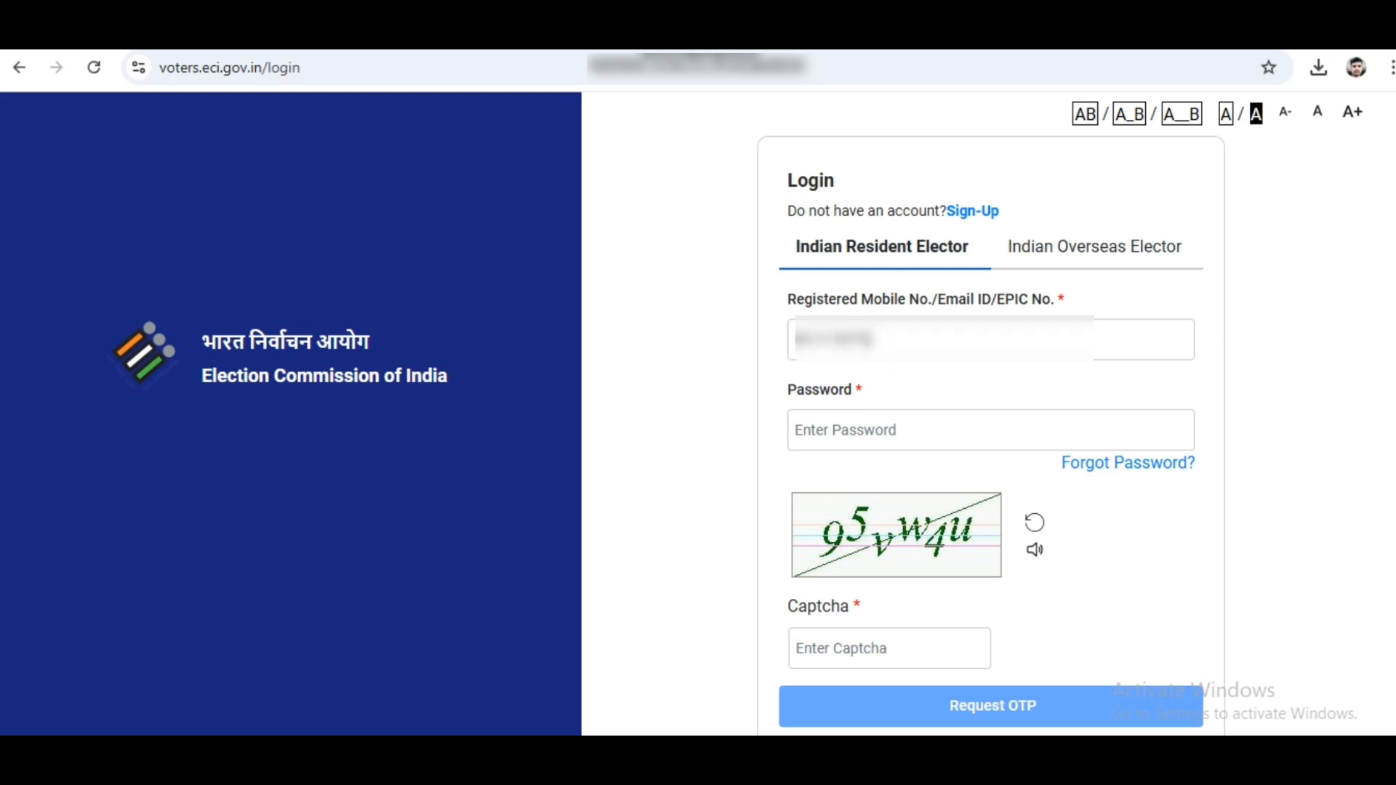
pyautogui.write('?')
pyautogui.click(845, 429)
pyautogui.write('???')
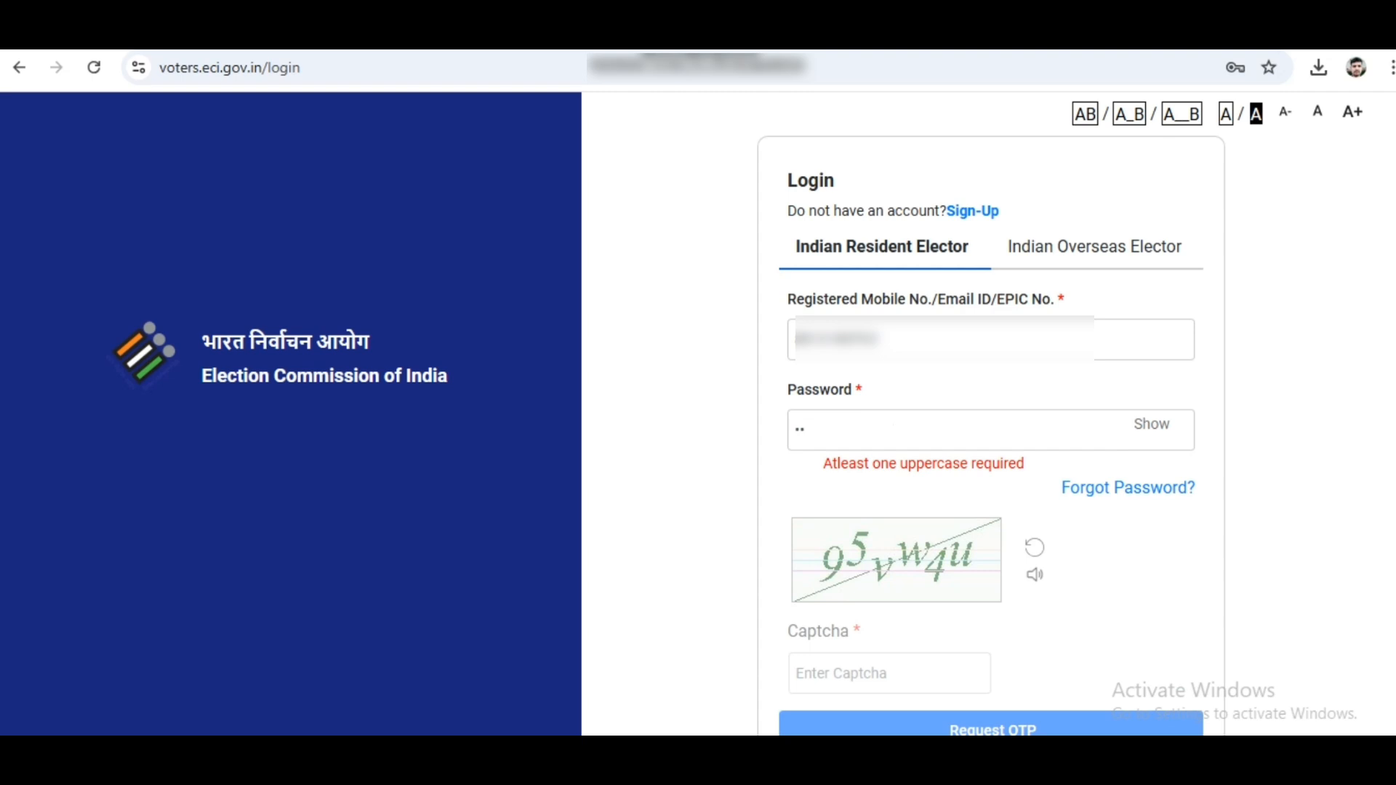
pyautogui.write('?????')
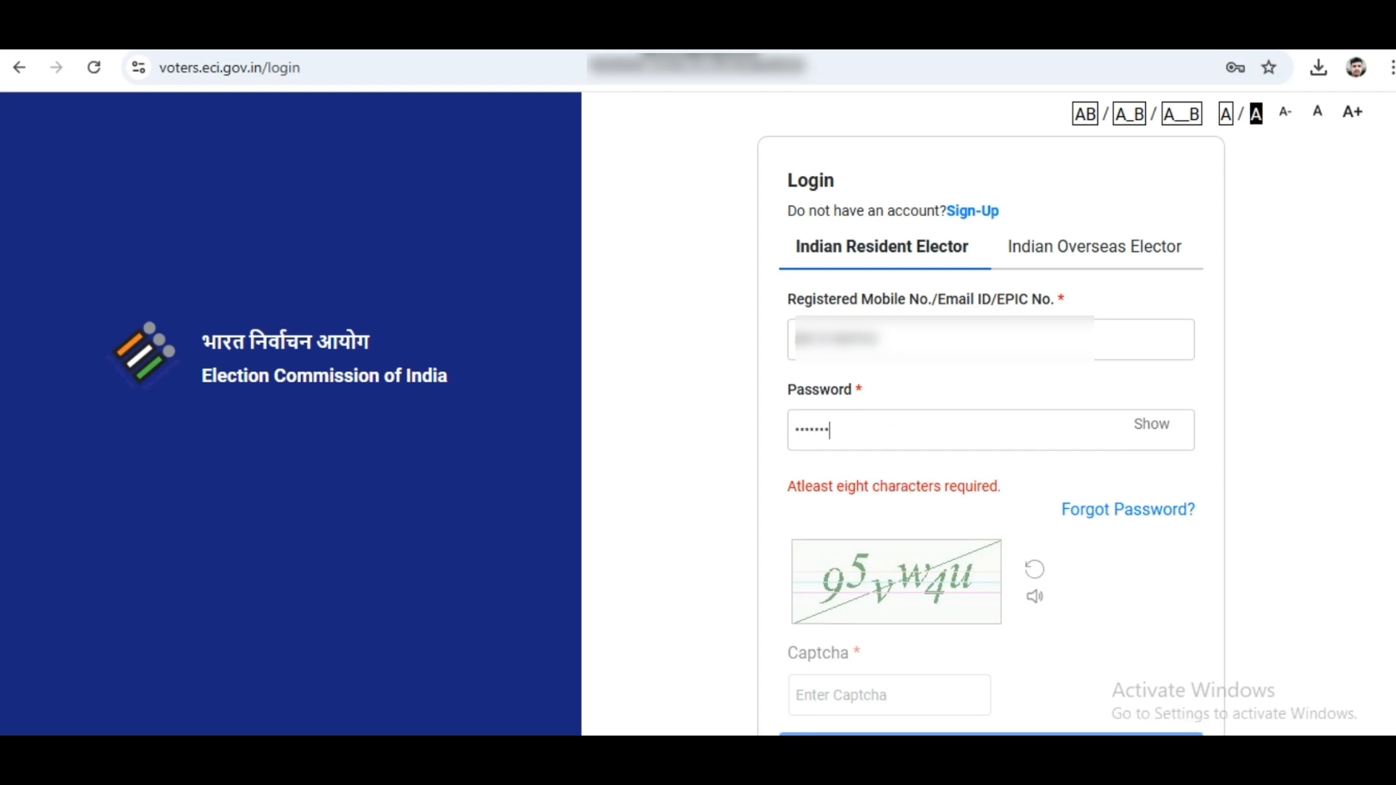
# Step: Fill in the captcha and request a one-time password
pyautogui.click(837, 674)
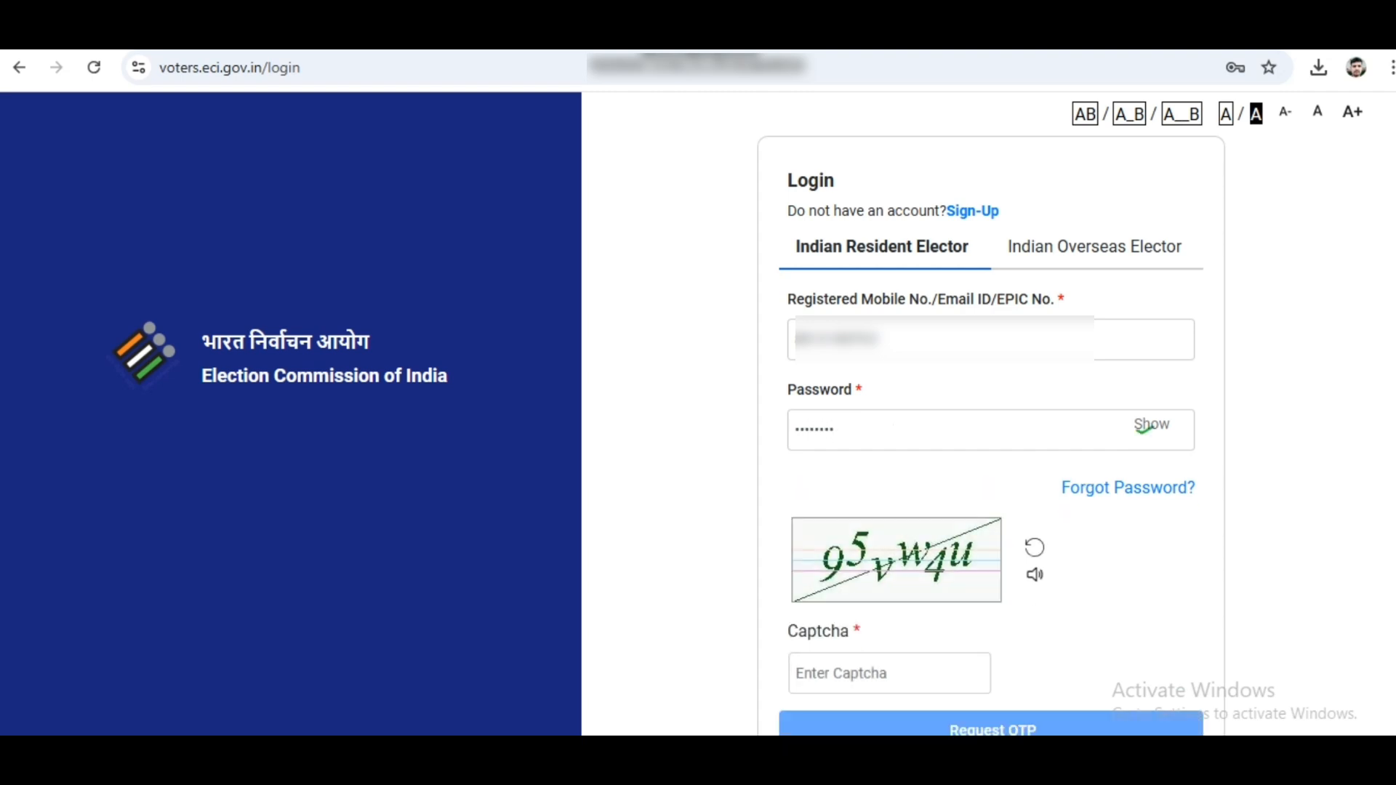
pyautogui.write('95')
pyautogui.scroll(-1, 738, 414)
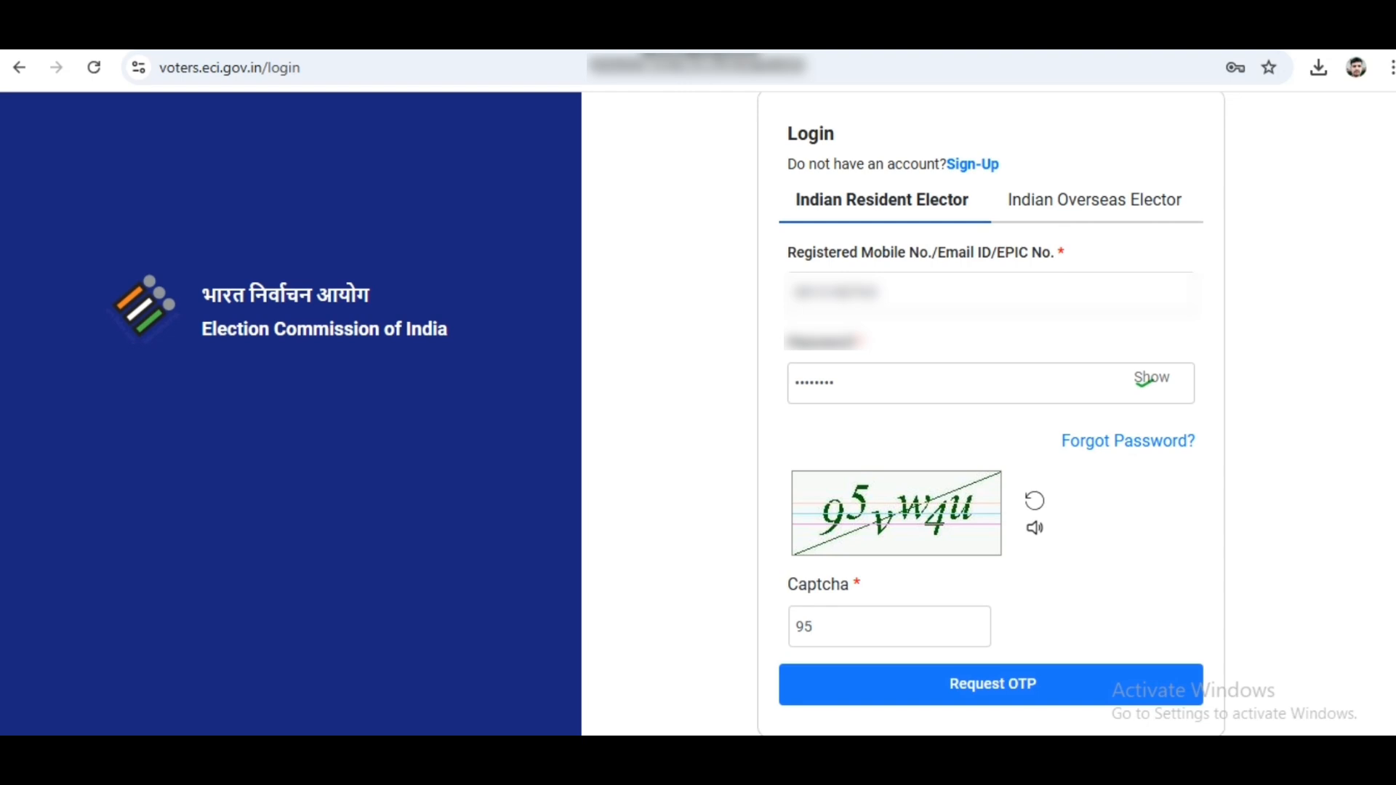
pyautogui.write('vw4u')
pyautogui.press('Tab')
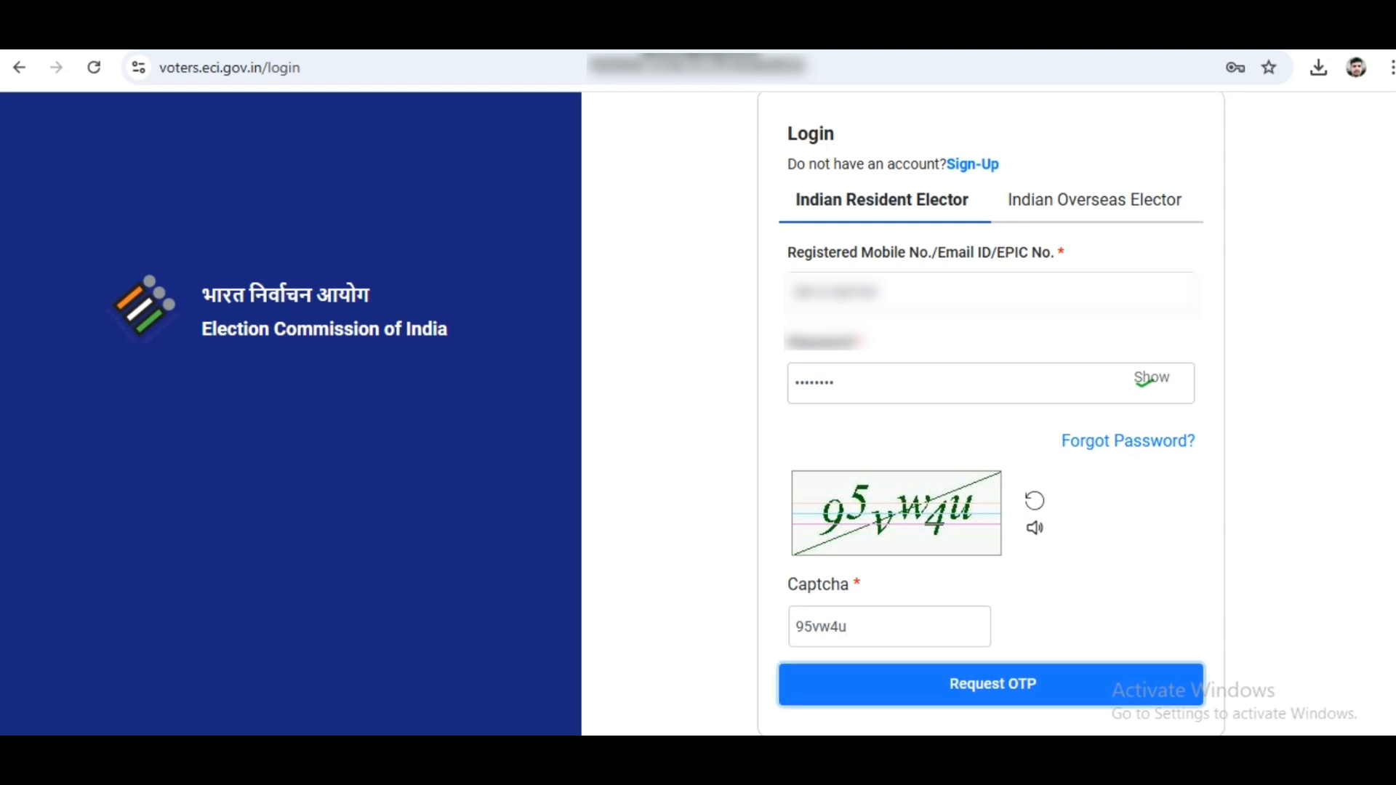
pyautogui.press('Return')
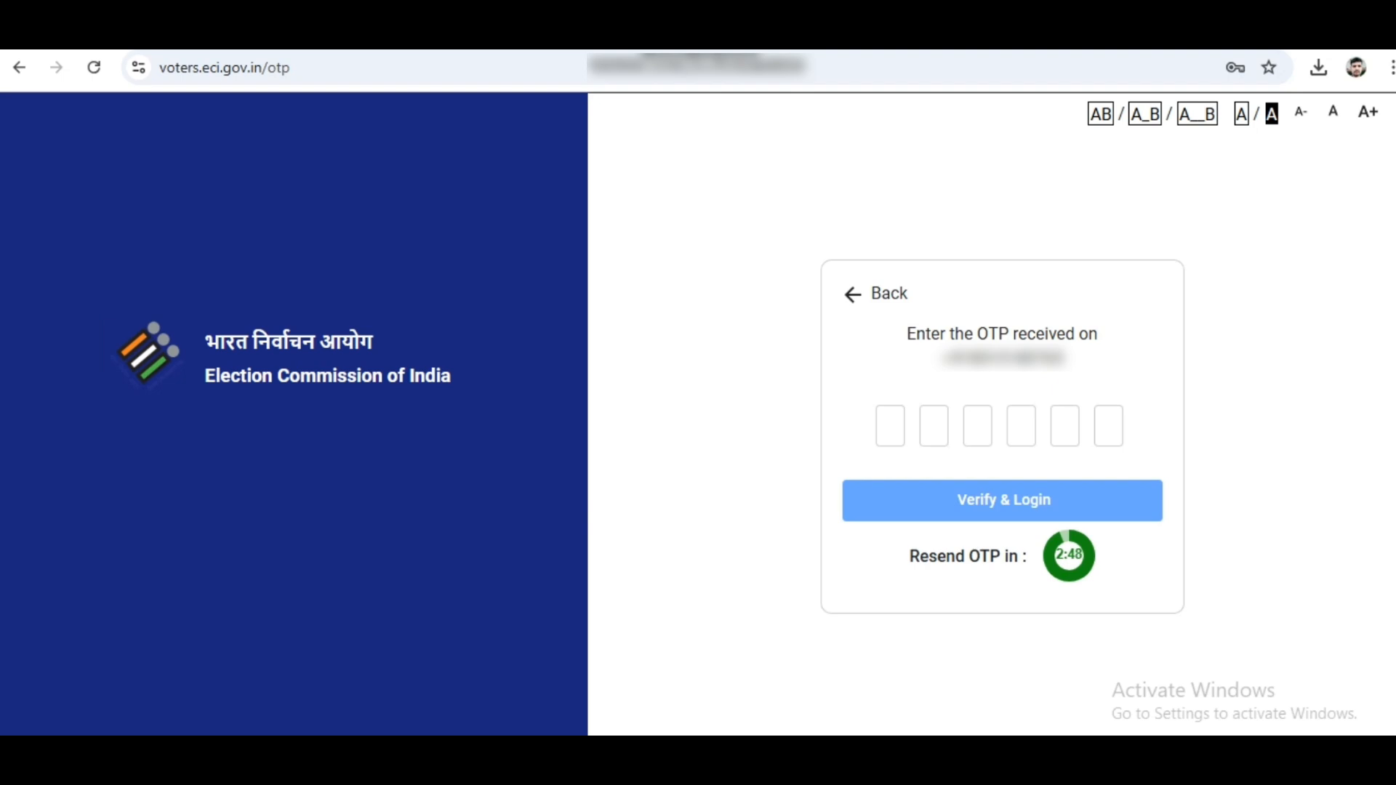
# Step: Enter the received OTP and verify it to log in
pyautogui.click(890, 426)
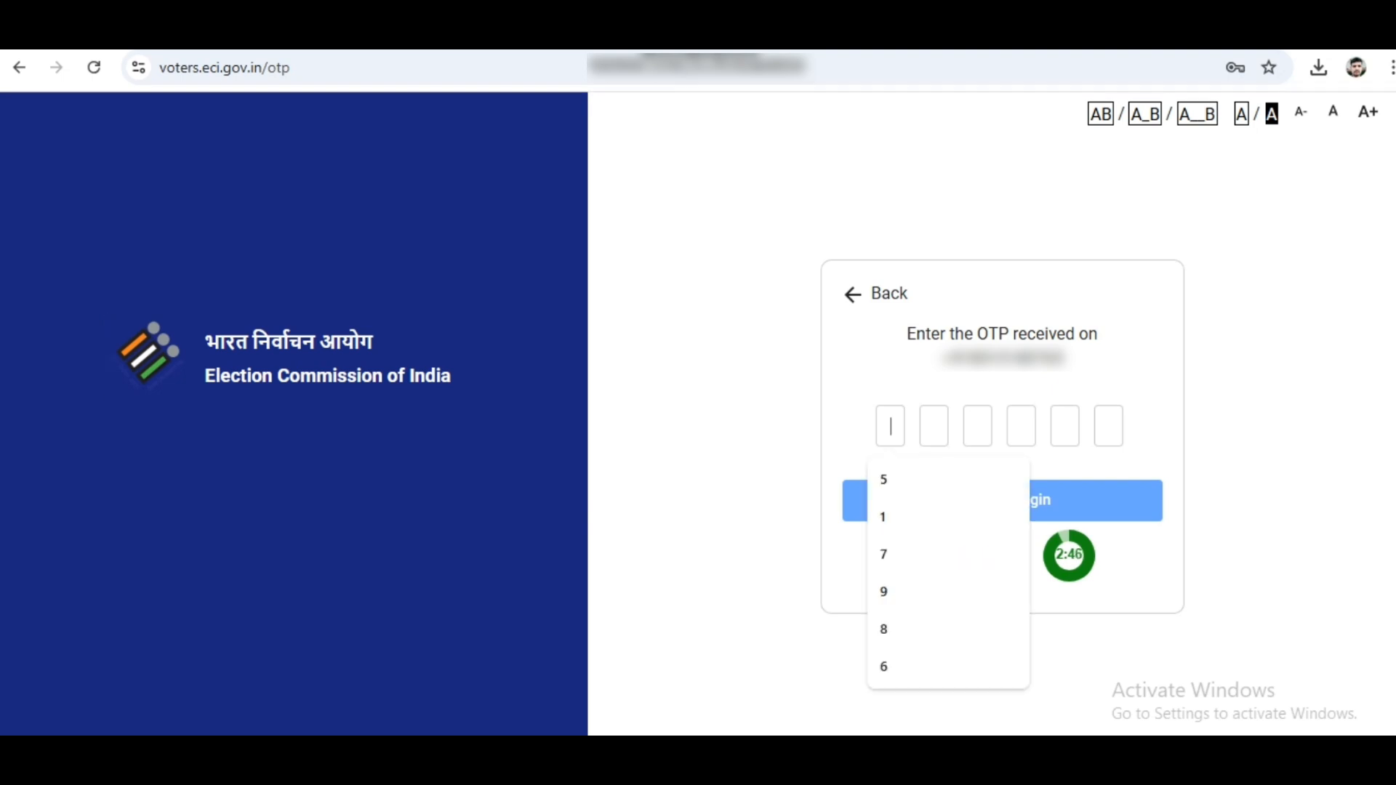
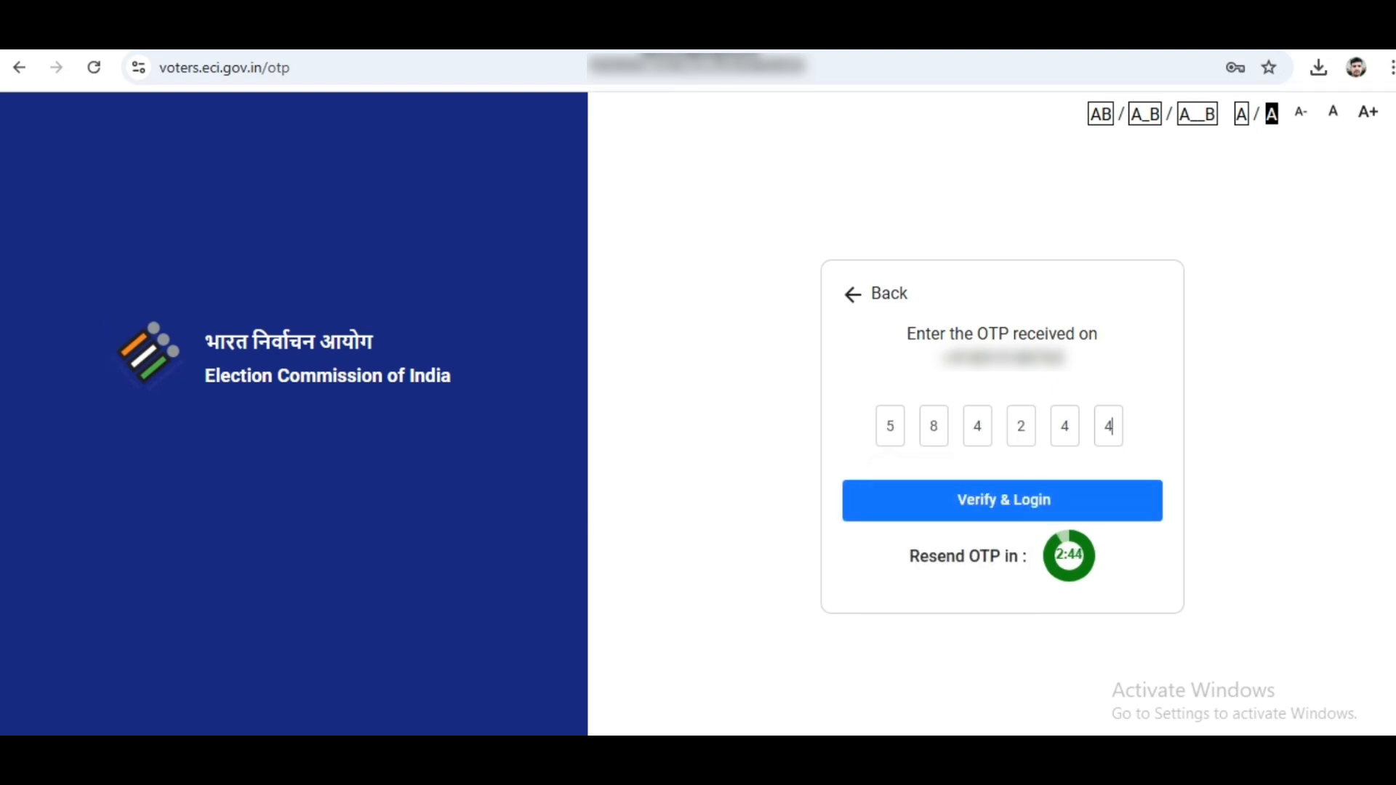
pyautogui.press('Return')
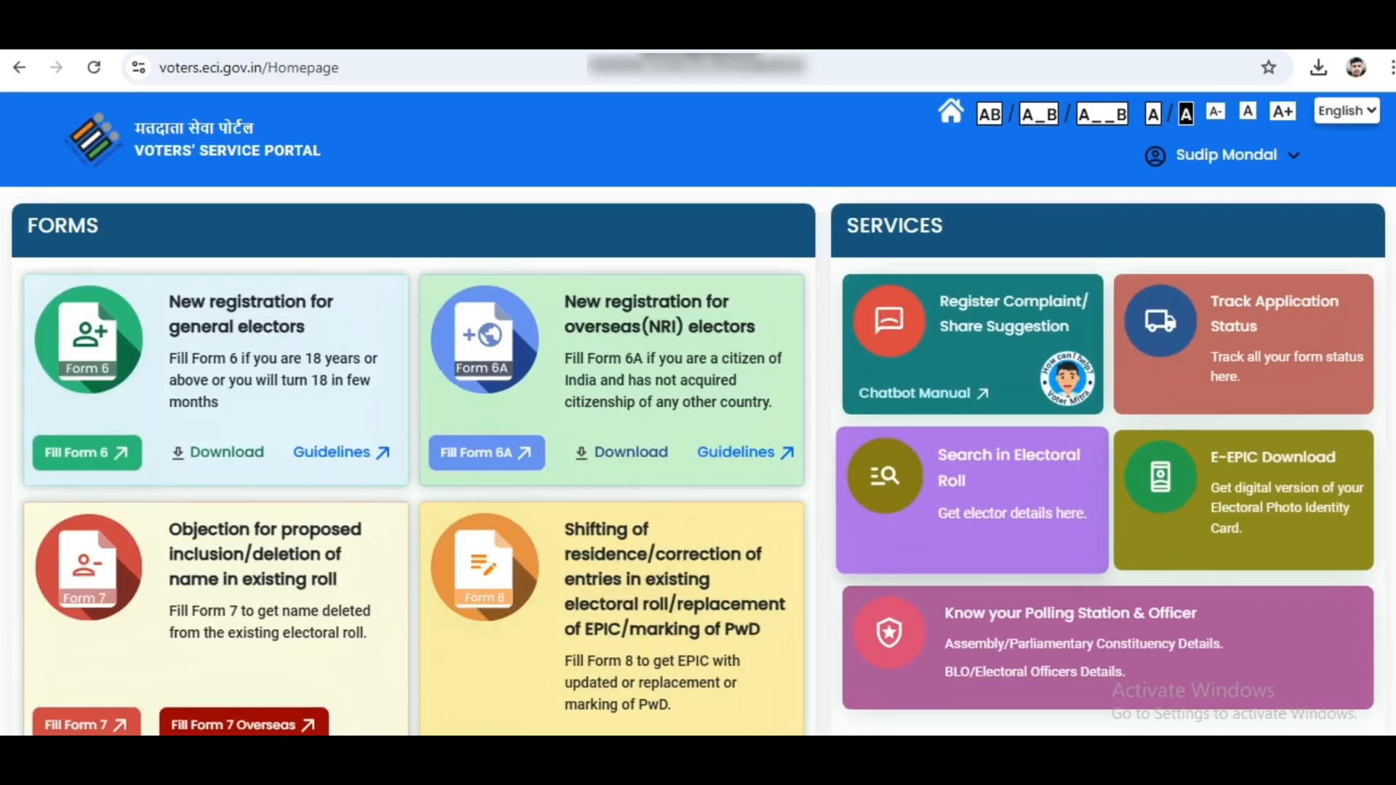
# Step: Open Form 6 for new voter registration from the homepage
pyautogui.scroll(-3, 698, 458)
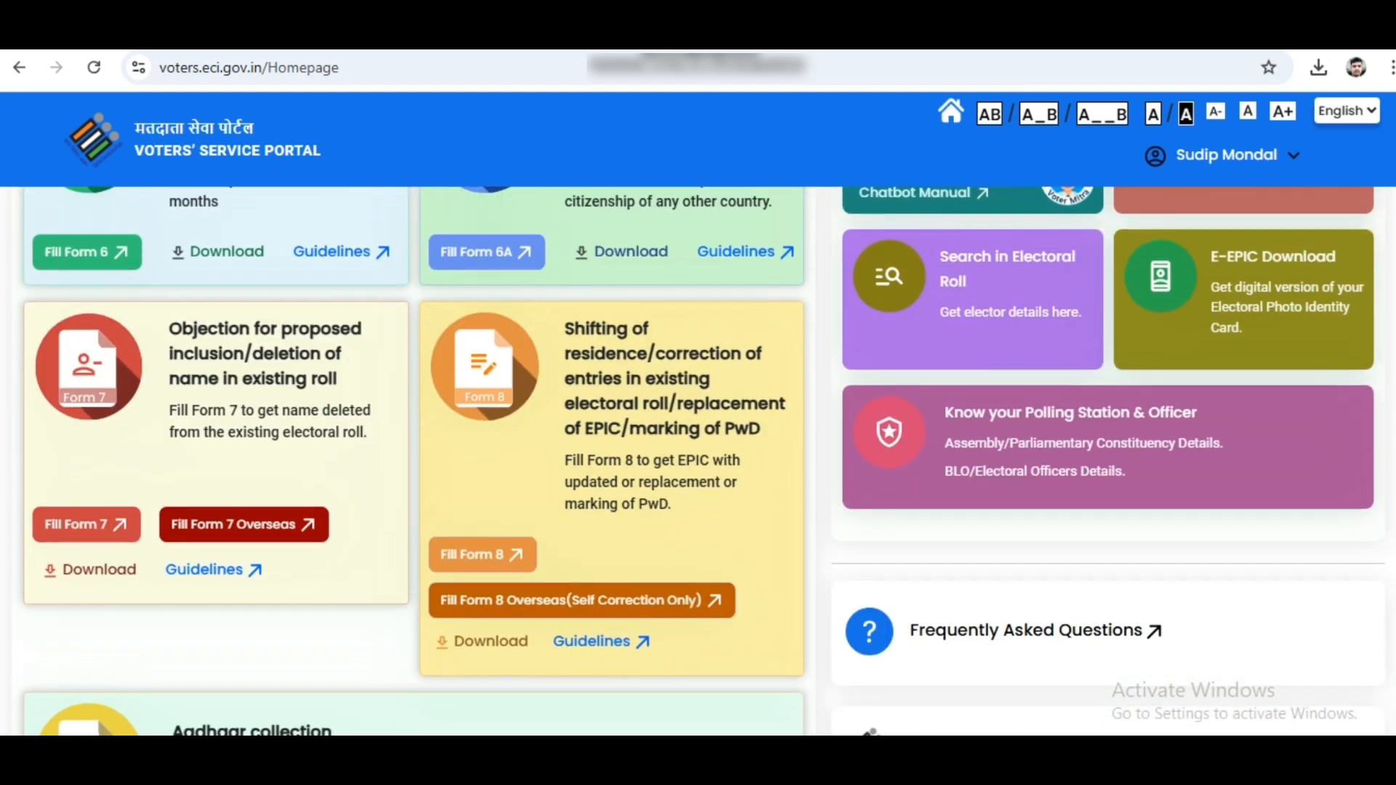
pyautogui.scroll(-10, 698, 459)
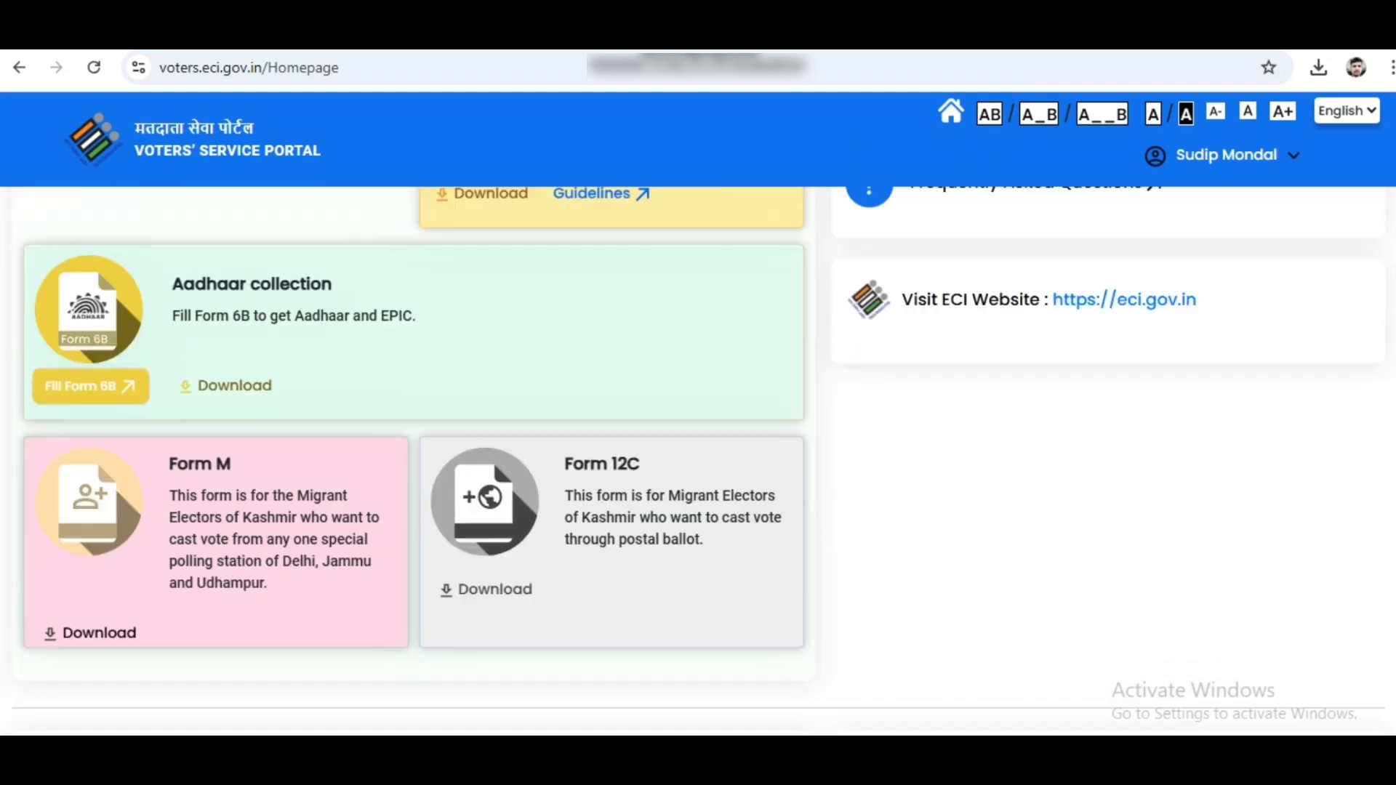
pyautogui.scroll(13, 698, 458)
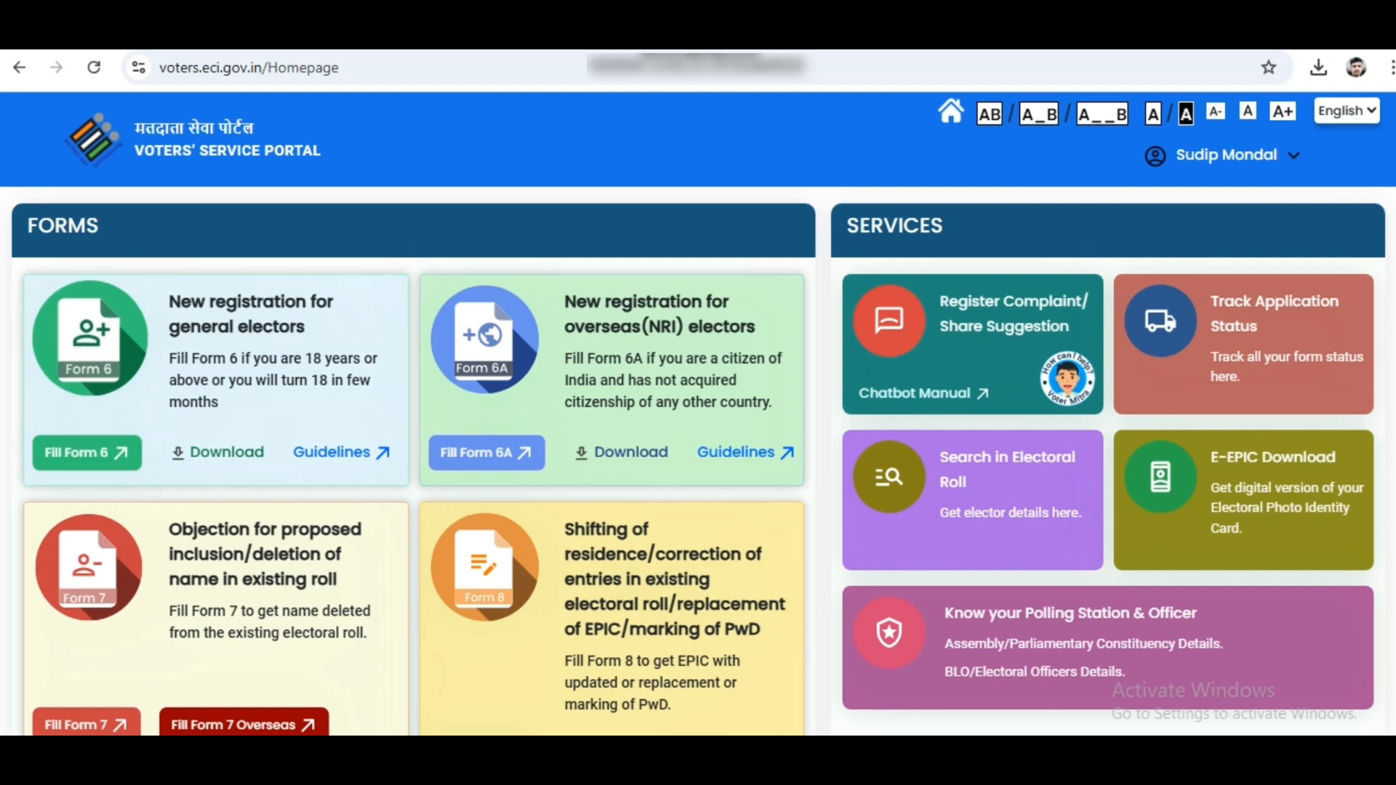
pyautogui.moveTo(169, 301); pyautogui.dragTo(219, 402)
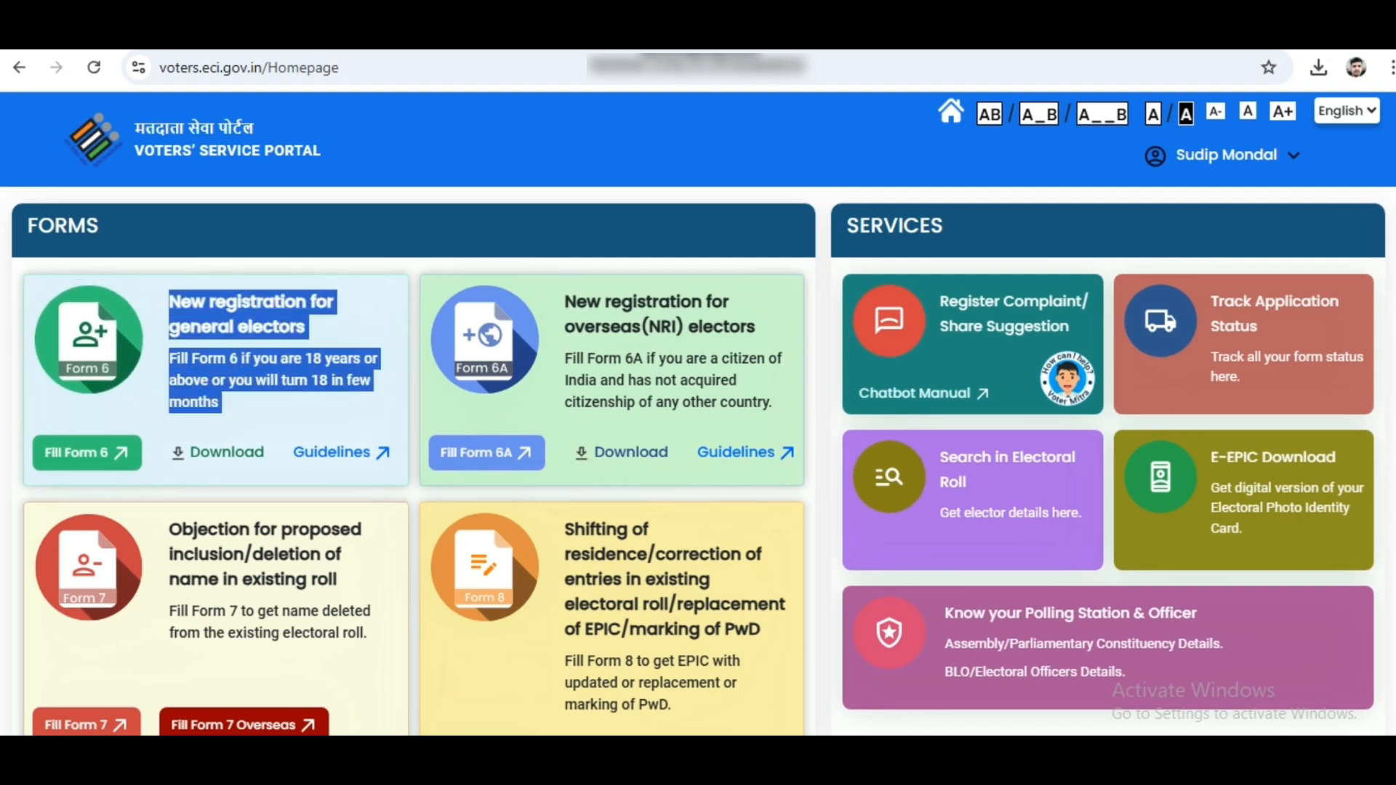
pyautogui.click(87, 453)
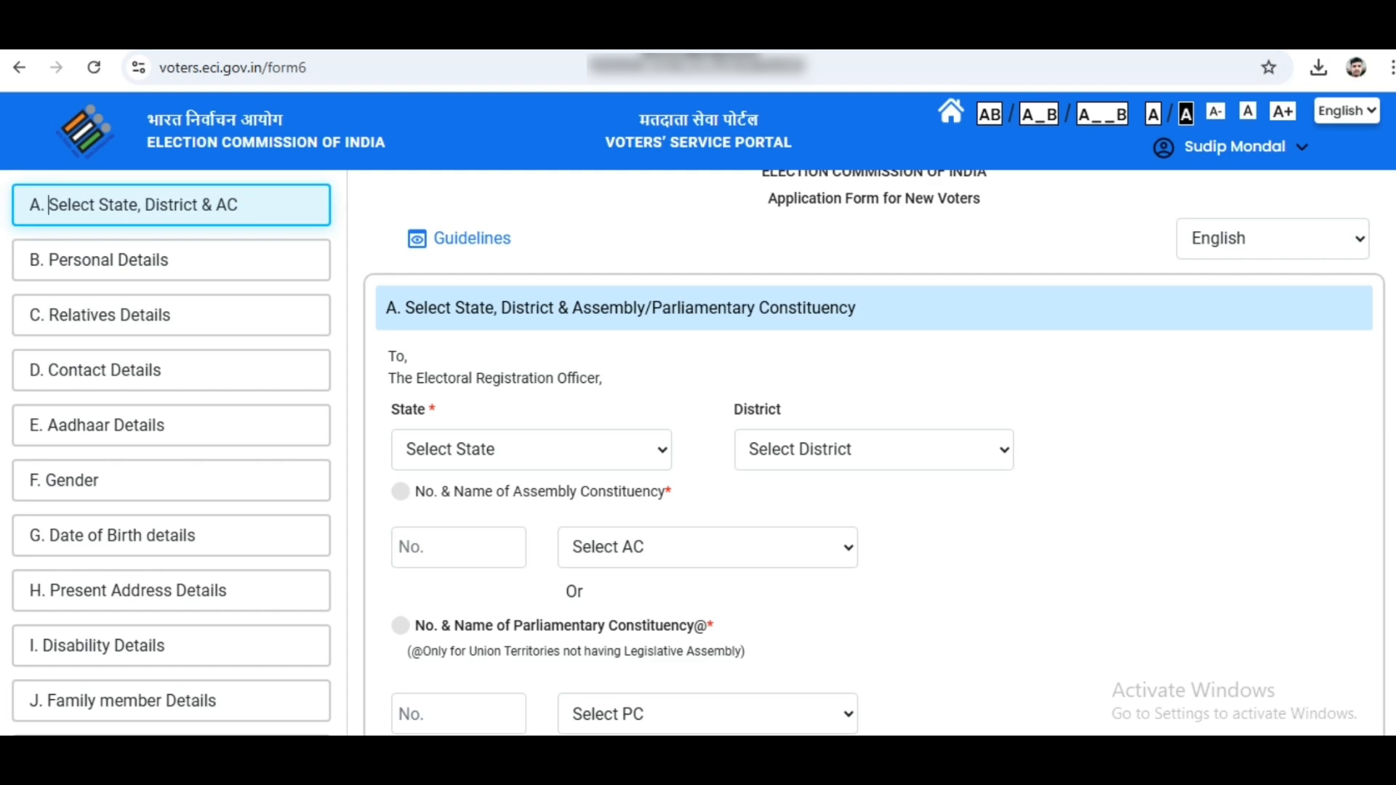
# Step: Look over the Form 6 sections down to the empty Captcha, then return to the top
pyautogui.moveTo(48, 205); pyautogui.dragTo(222, 742)
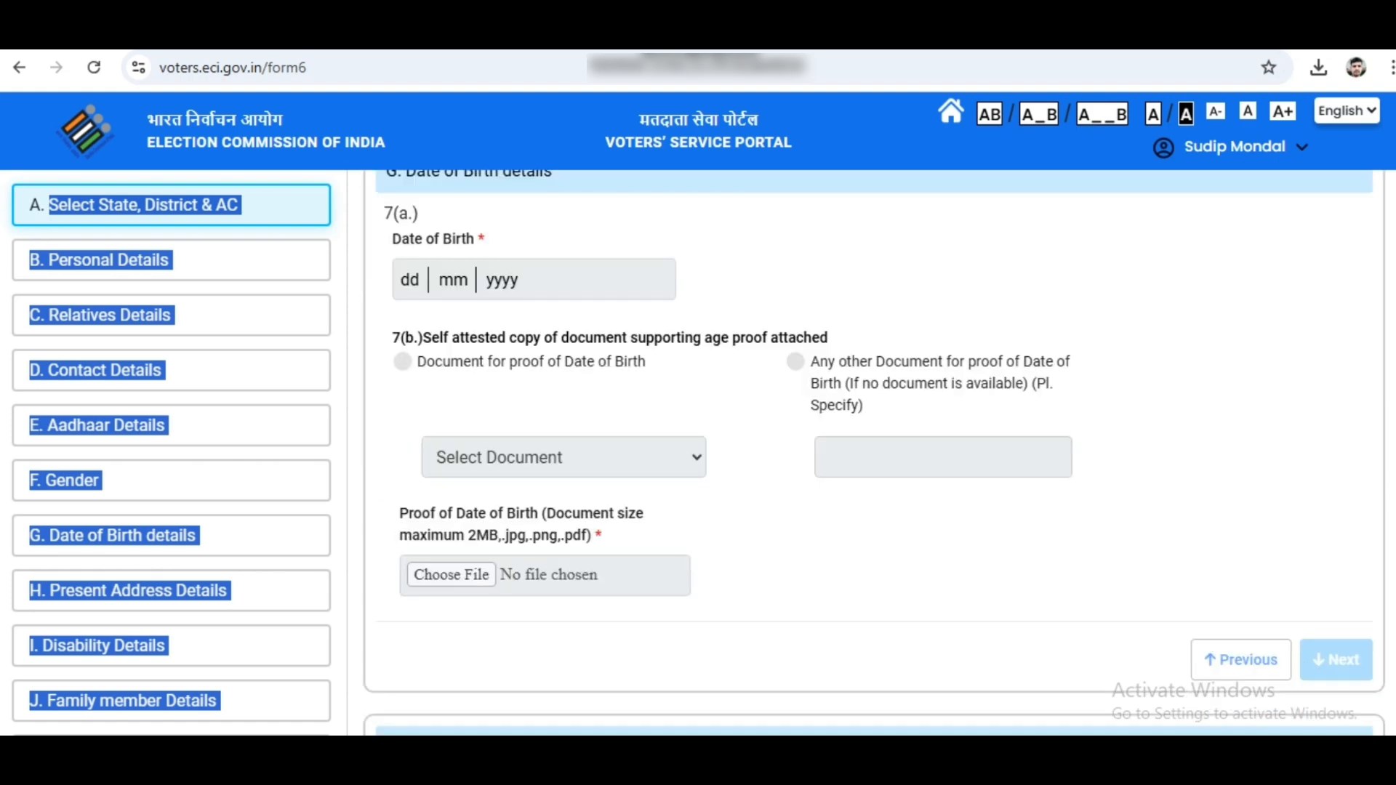
pyautogui.scroll(-12, 873, 452)
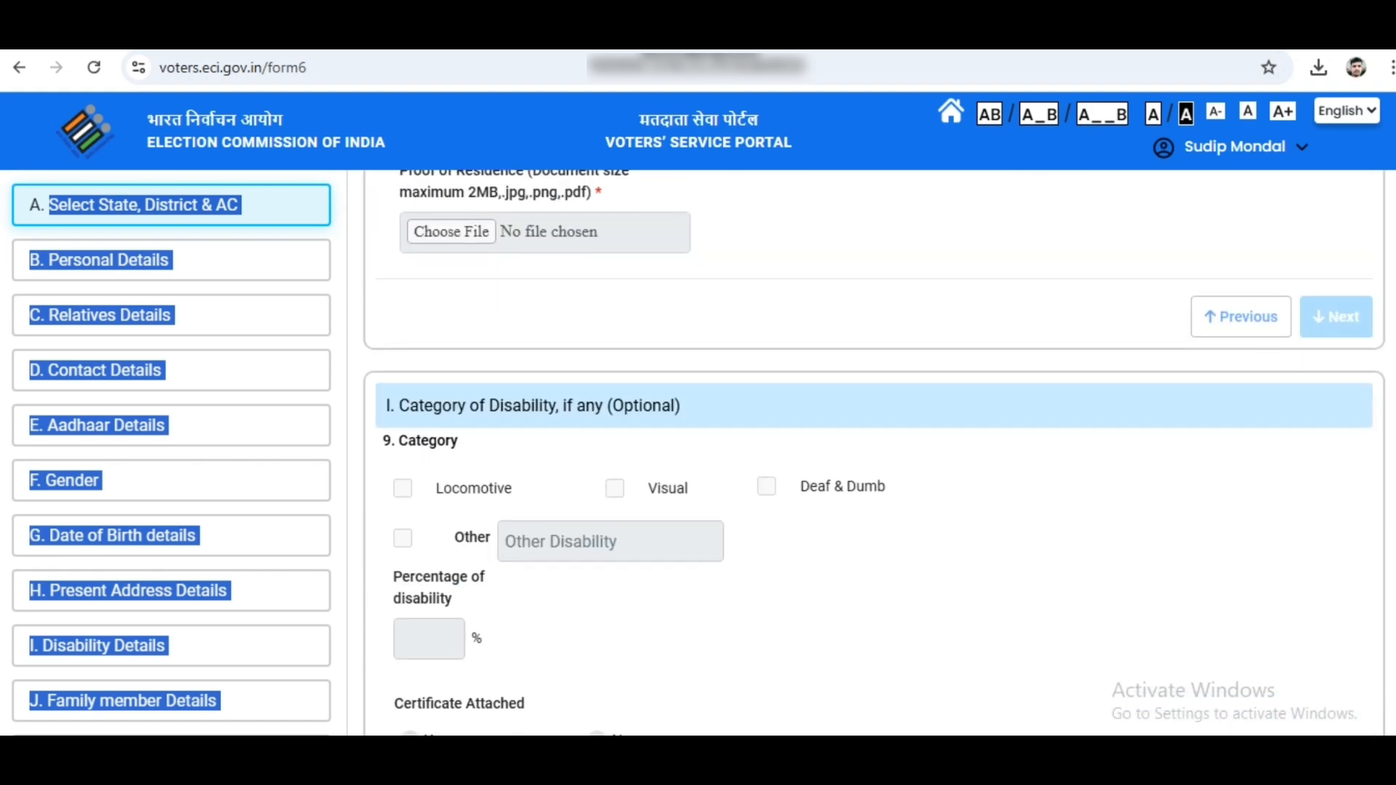
pyautogui.scroll(-20, 873, 452)
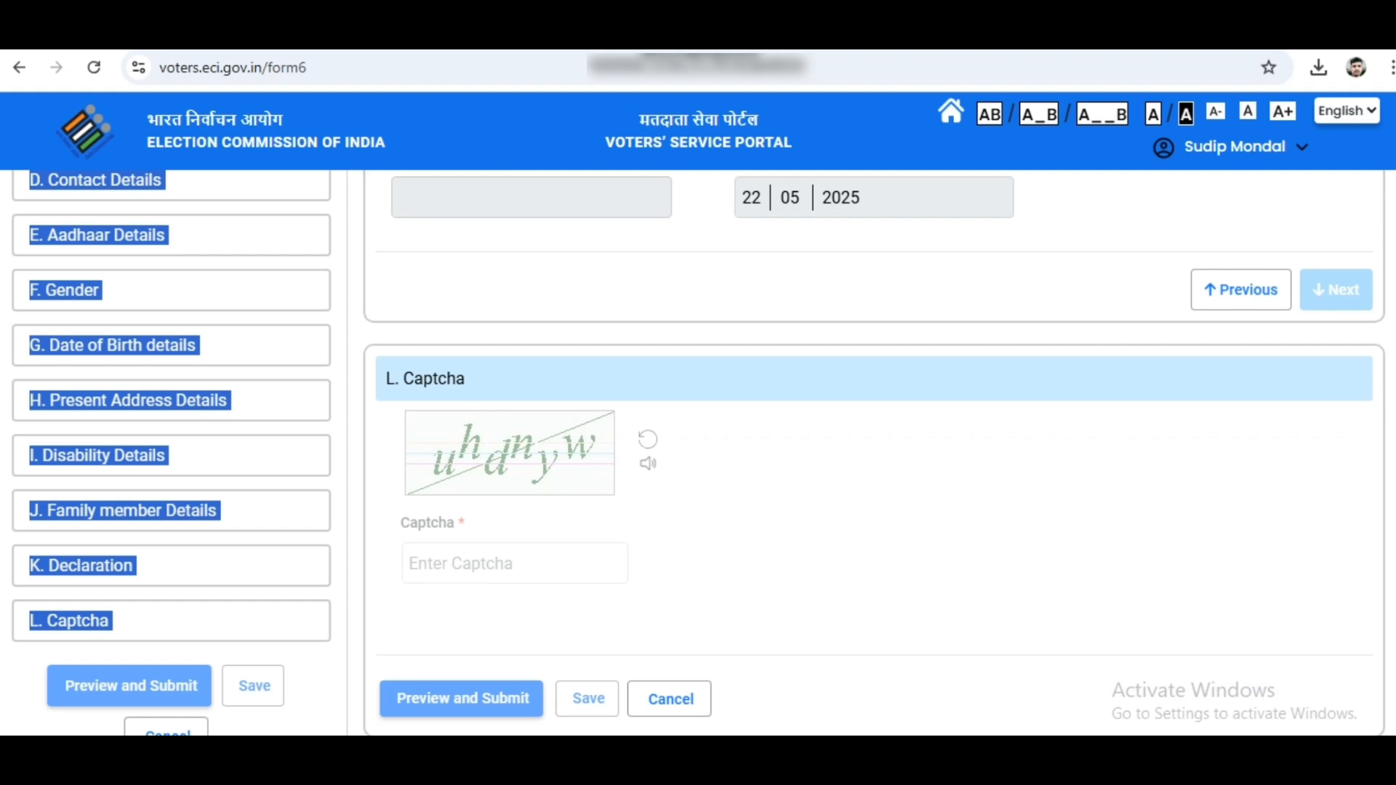
pyautogui.click(514, 563)
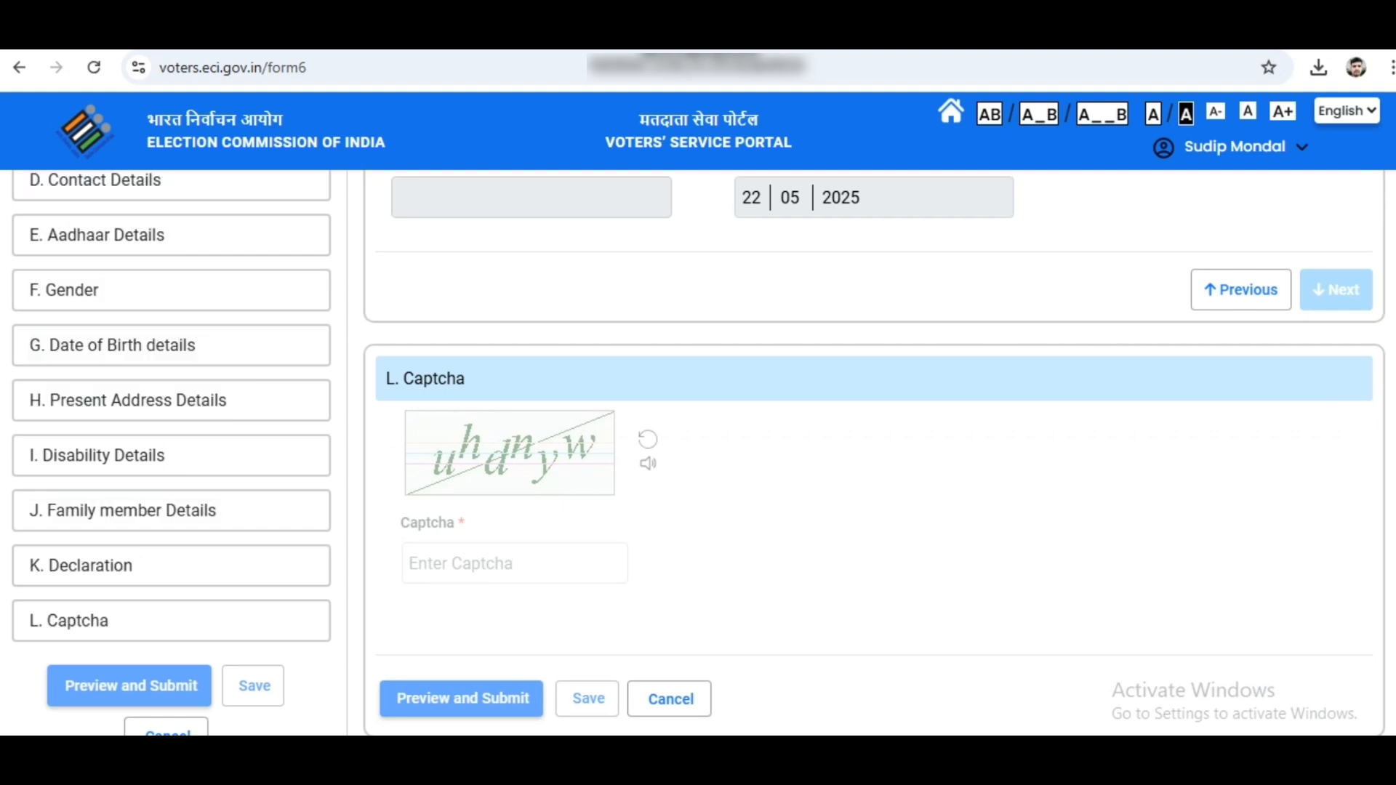
pyautogui.scroll(20, 873, 453)
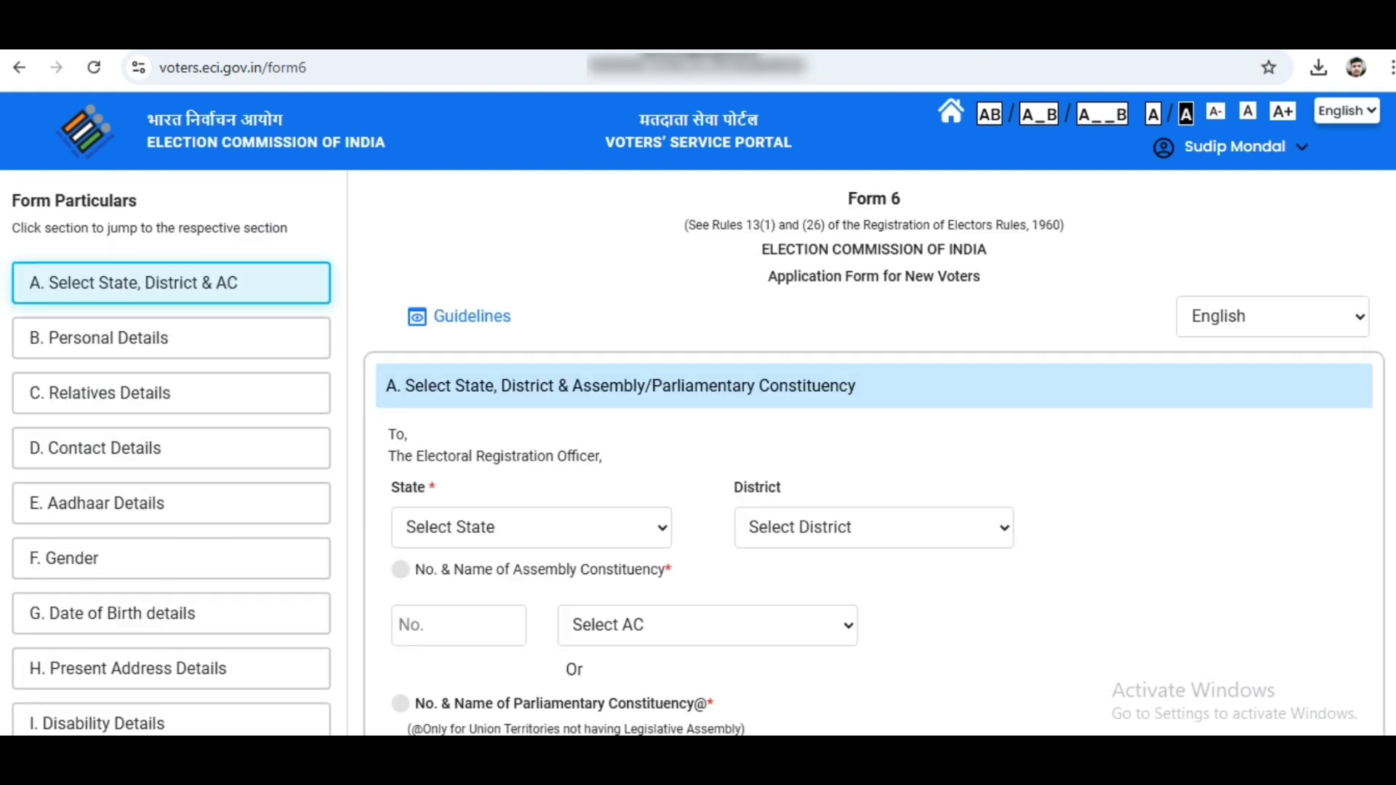
# Step: Set State to West Bengal and District to SOUTH 24 PARGANAS
pyautogui.click(531, 527)
pyautogui.scroll(-6, 544, 327)
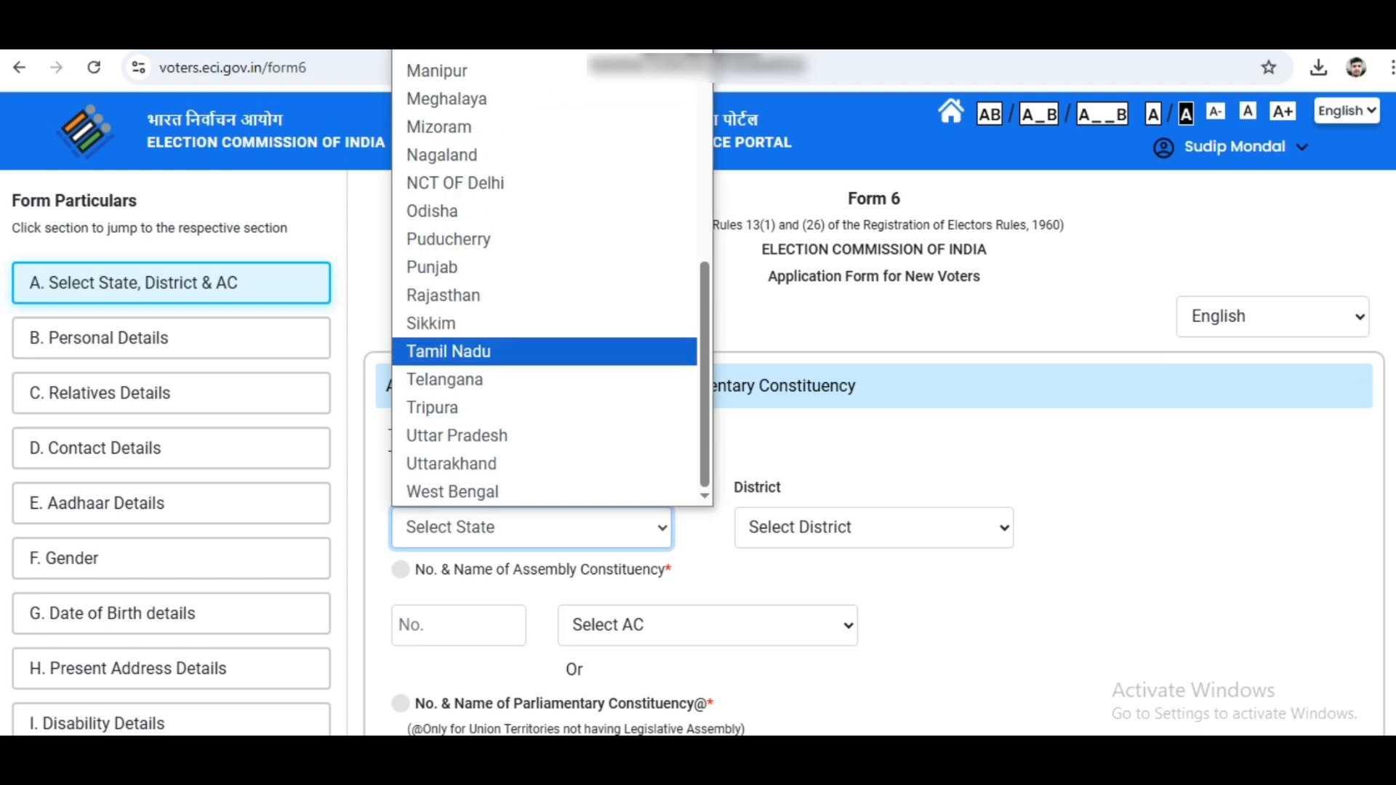
pyautogui.click(452, 492)
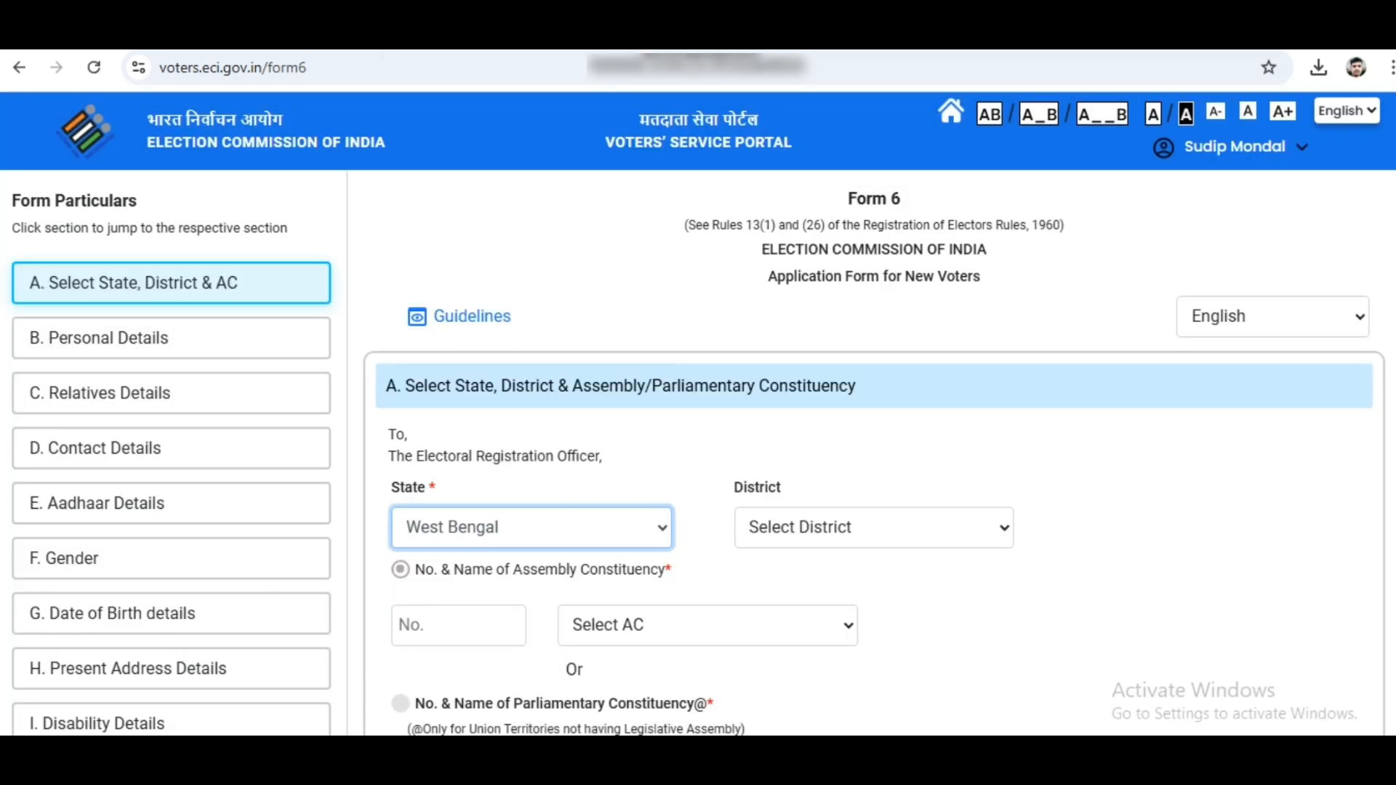
pyautogui.click(872, 527)
pyautogui.scroll(-3, 832, 349)
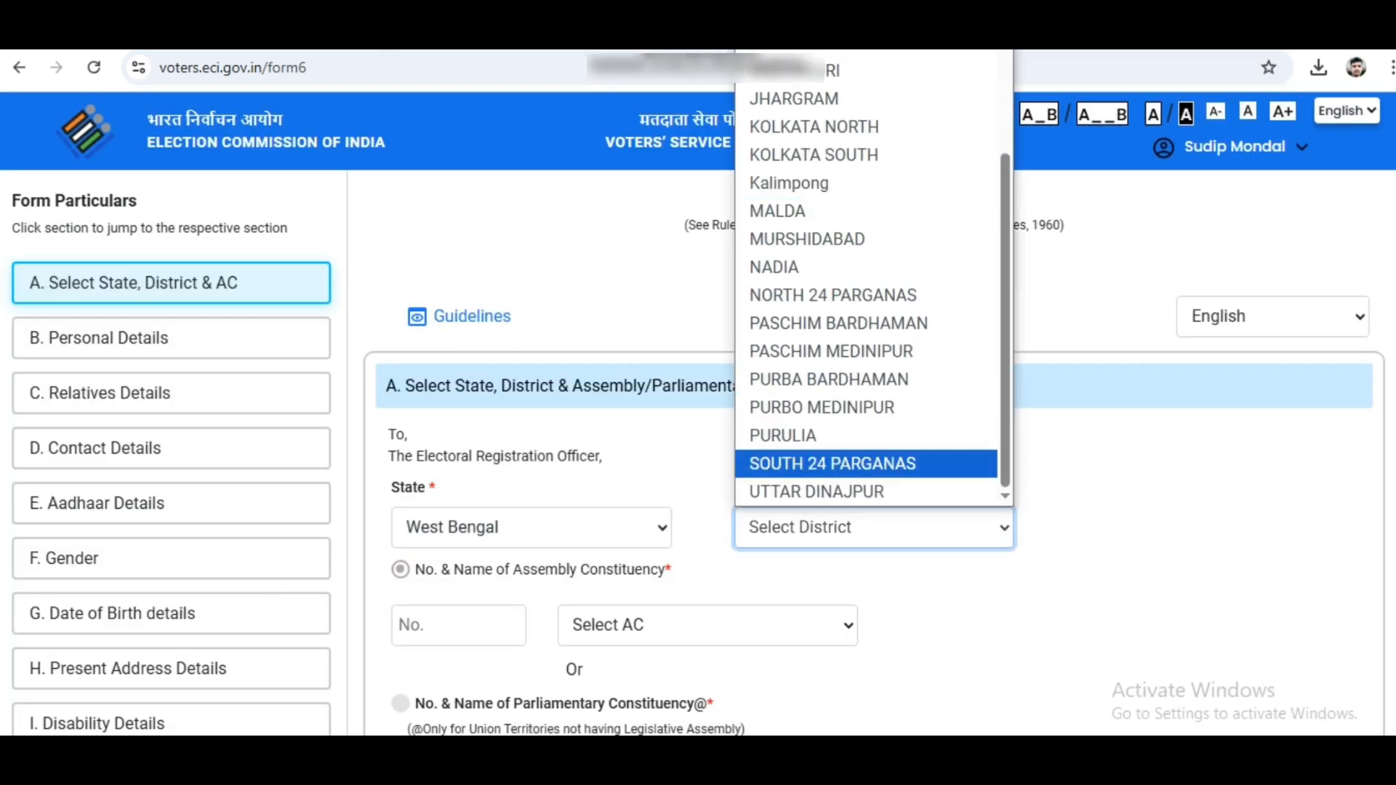
pyautogui.click(832, 464)
# Step: Choose 147 Sonarpur Dakshin as the assembly constituency
pyautogui.scroll(-3, 696, 458)
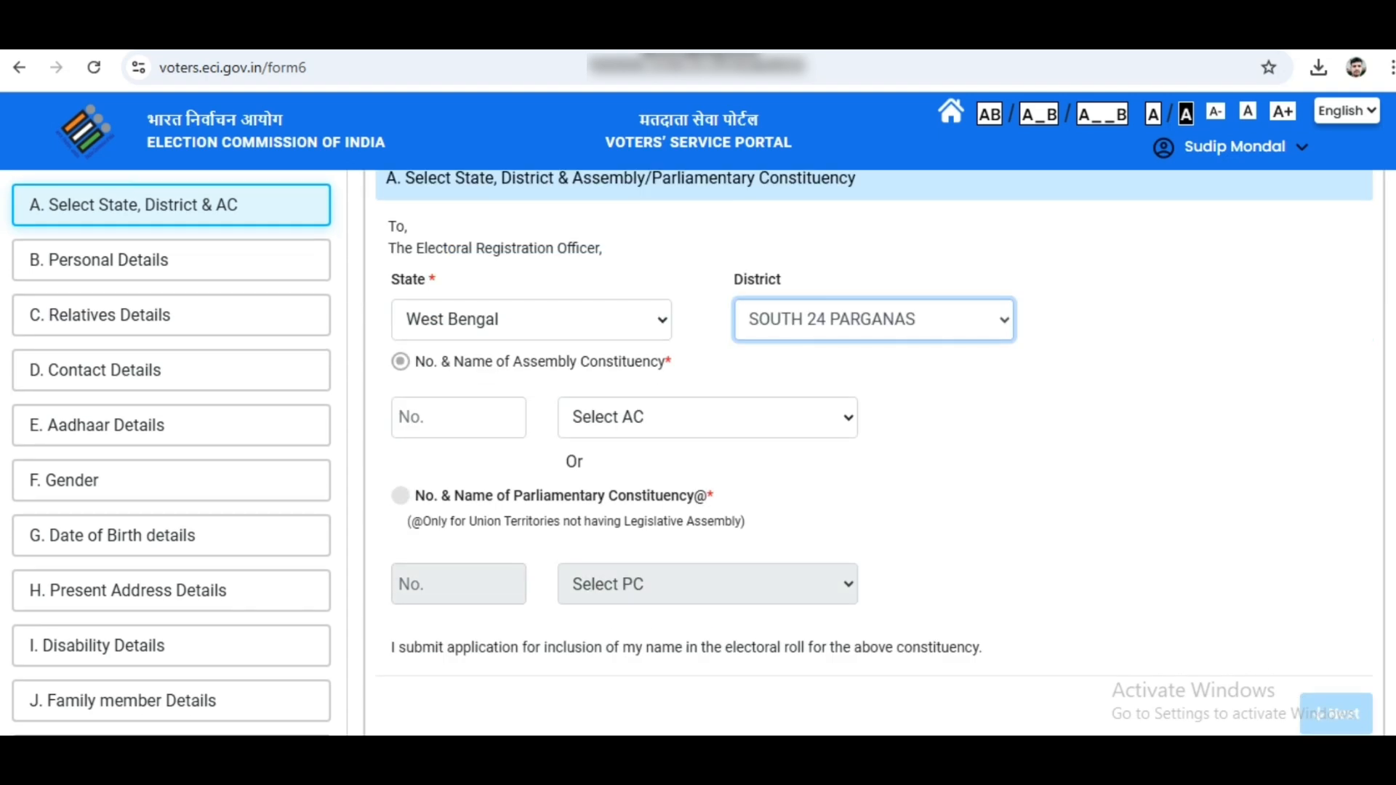
pyautogui.click(705, 418)
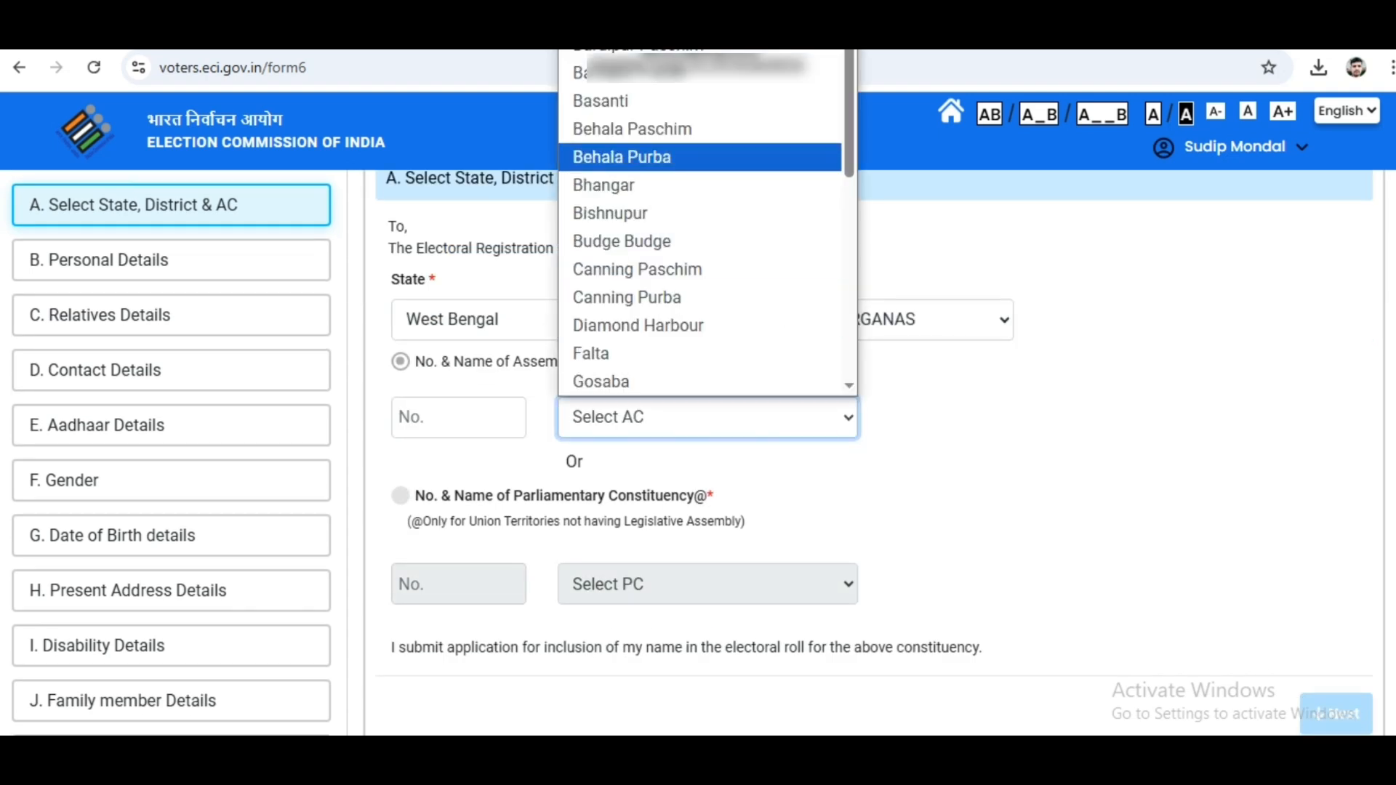
pyautogui.click(459, 418)
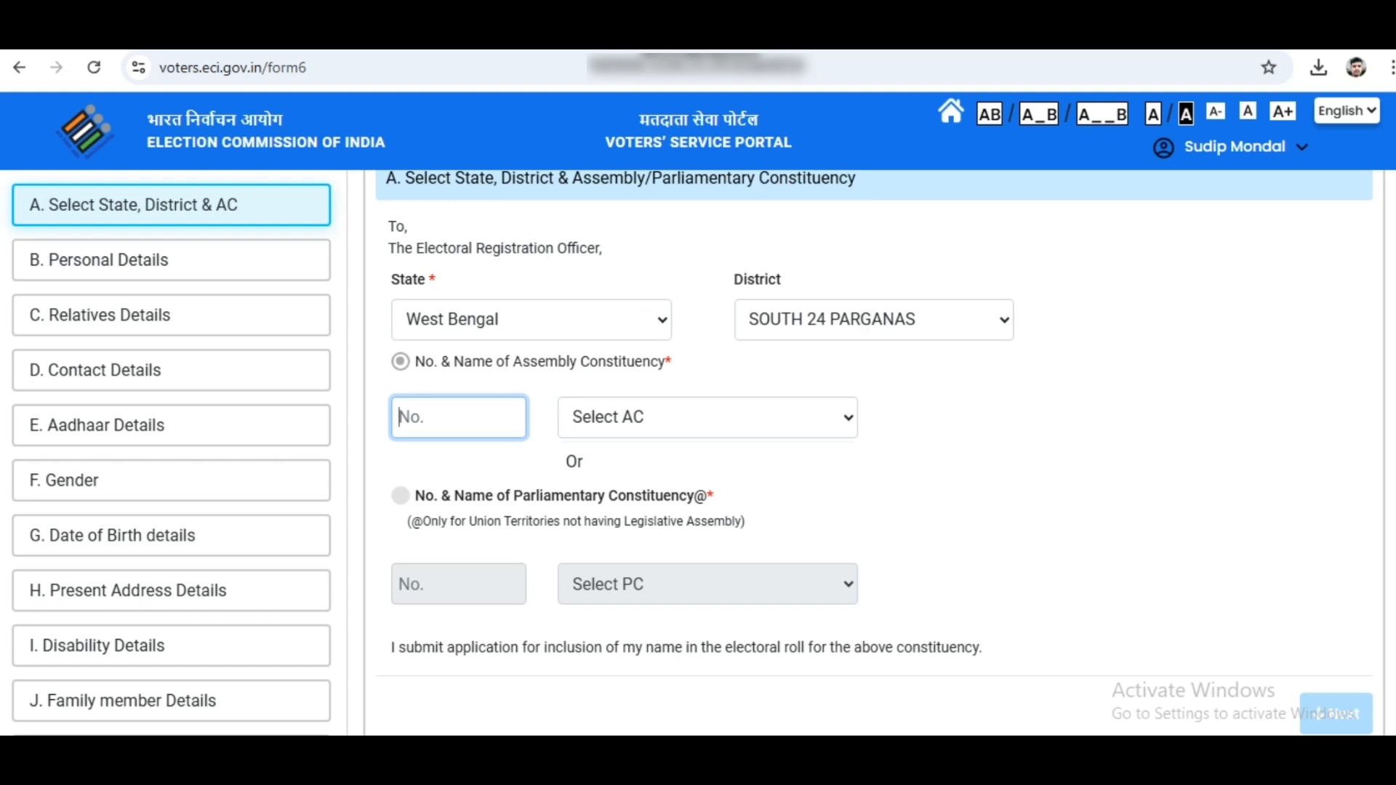
pyautogui.click(707, 418)
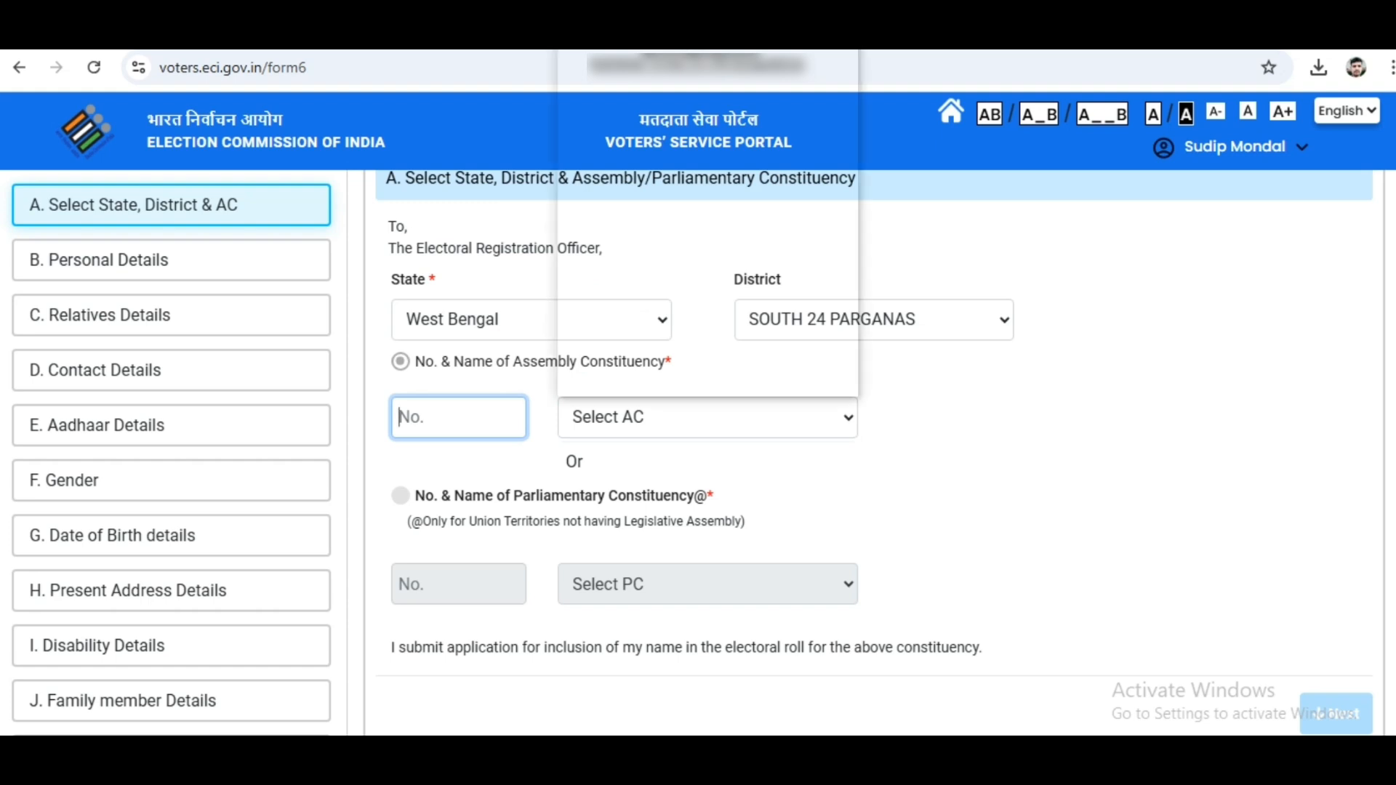
pyautogui.scroll(-5, 700, 218)
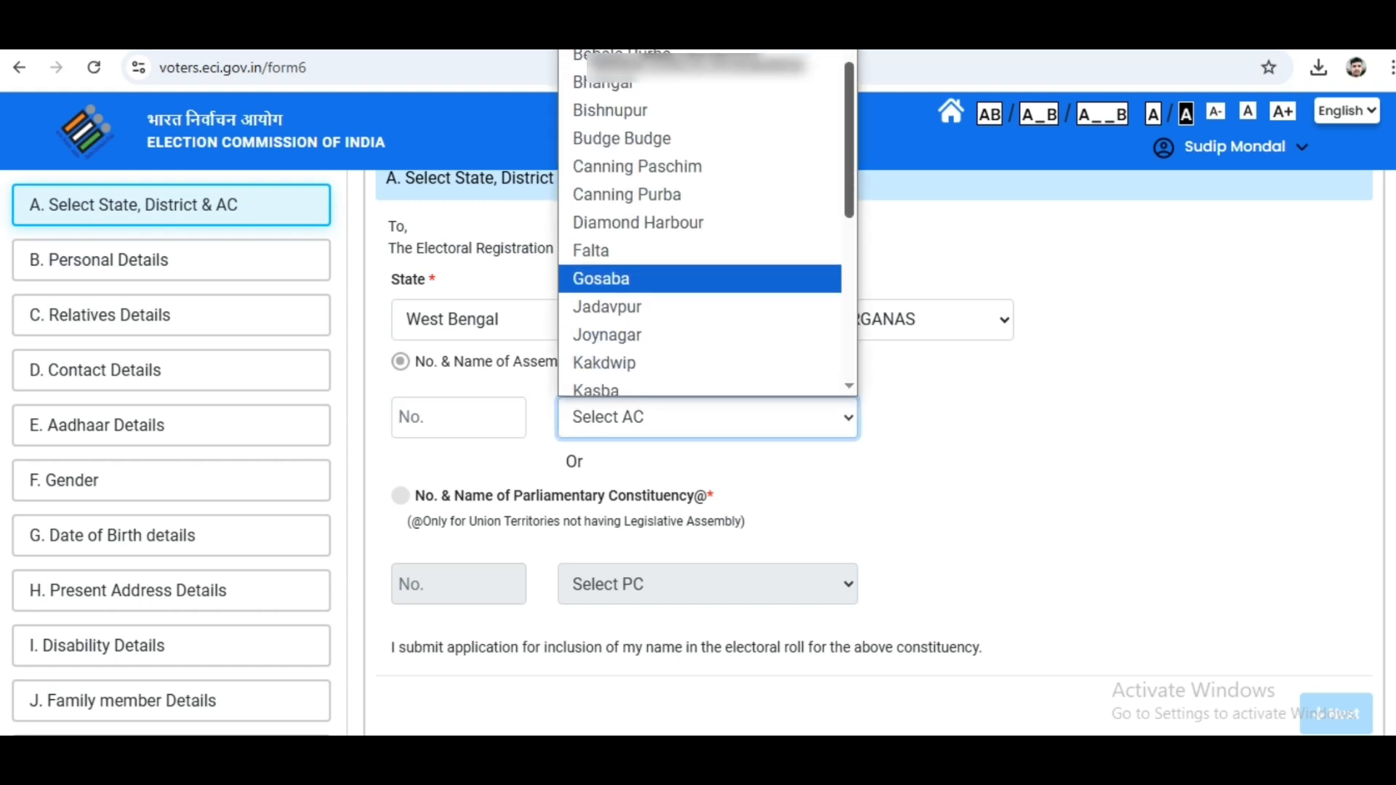
pyautogui.scroll(-1, 700, 218)
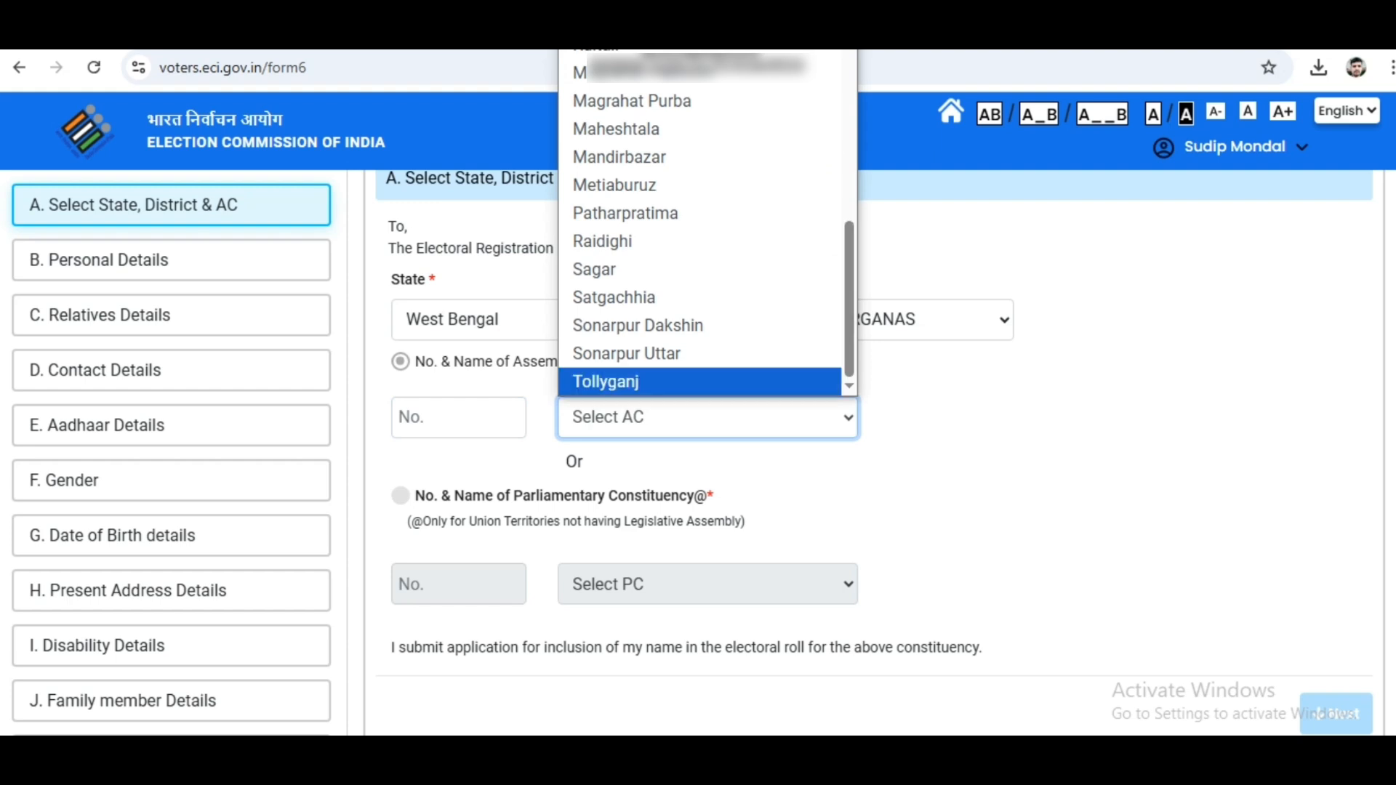
pyautogui.click(655, 325)
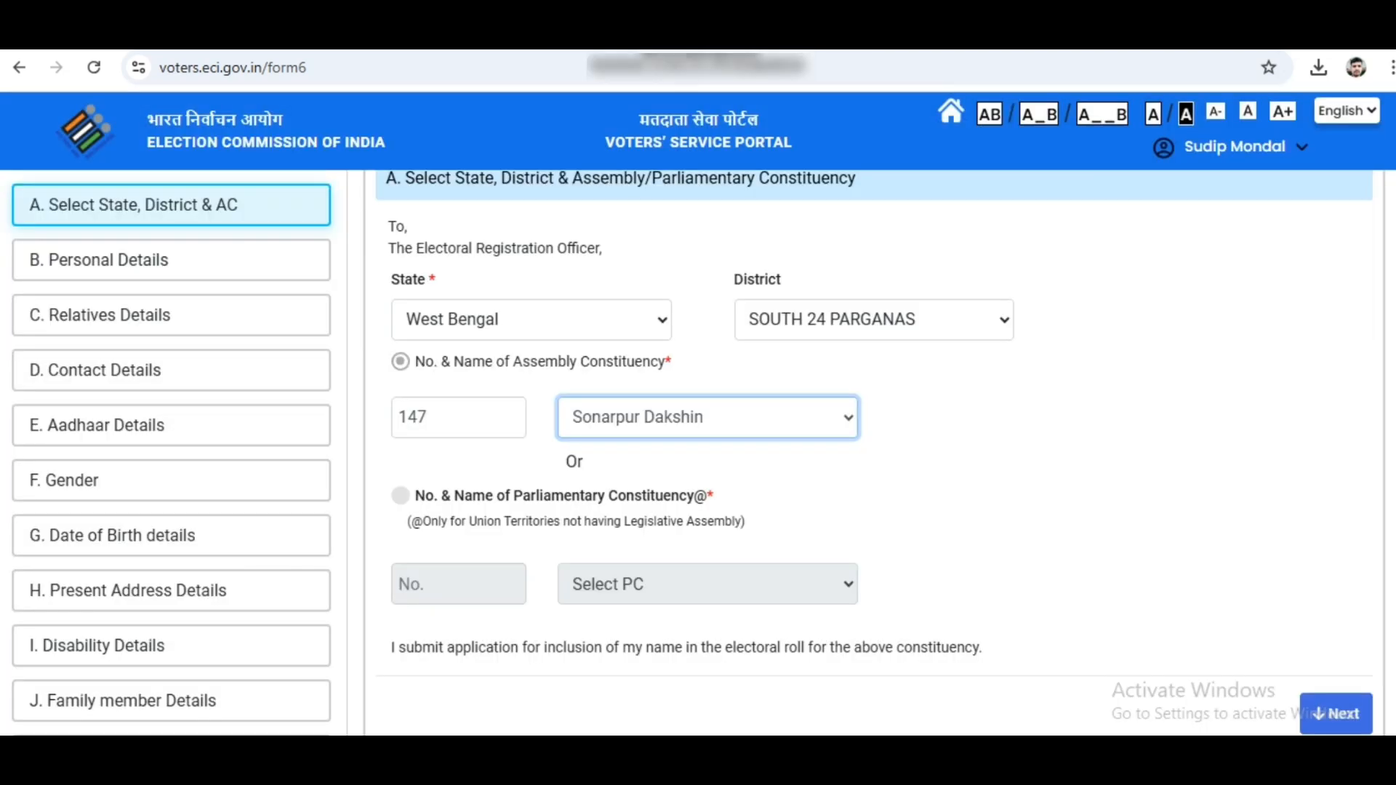
pyautogui.scroll(-4, 872, 451)
# Step: In Personal Details, enter the applicant's first name, generating its Bengali version
pyautogui.click(1336, 402)
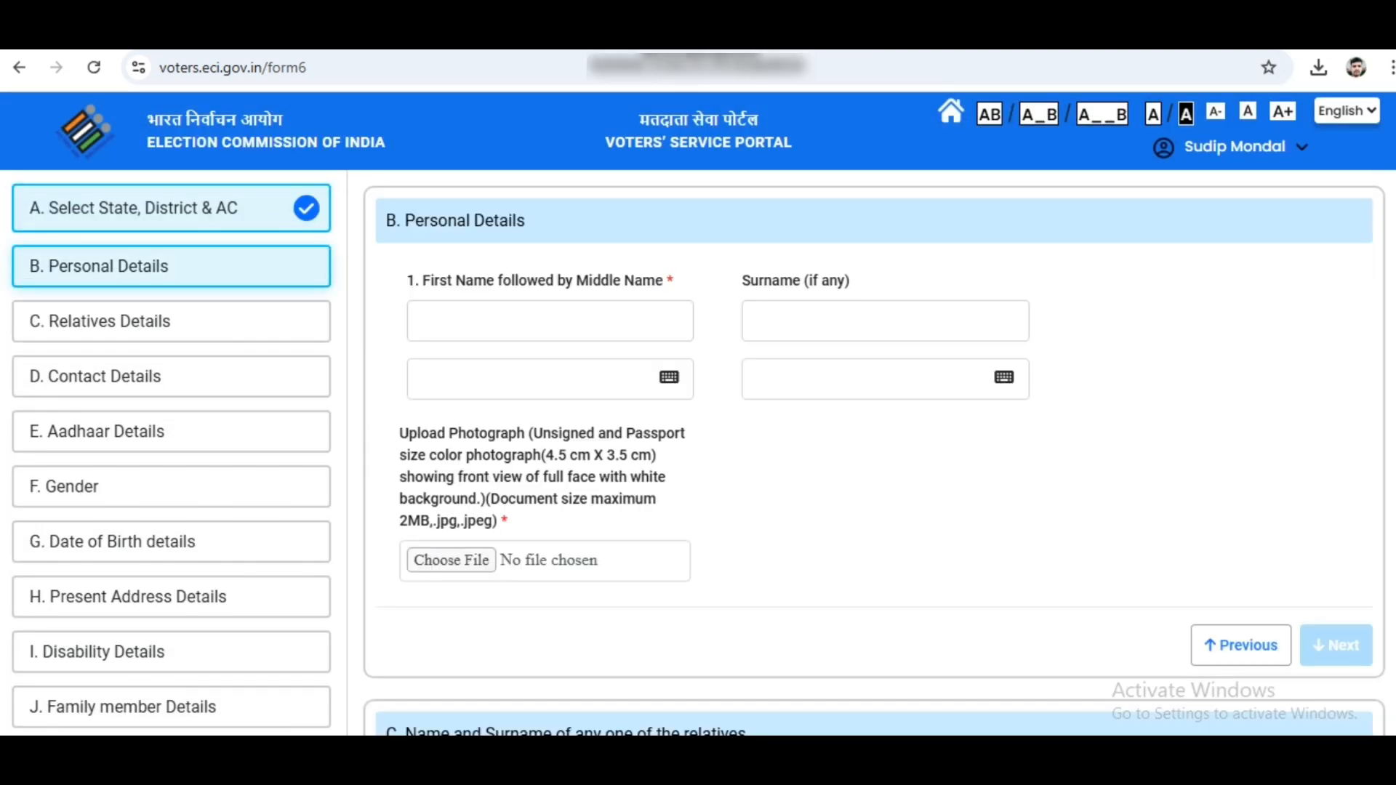
pyautogui.click(550, 321)
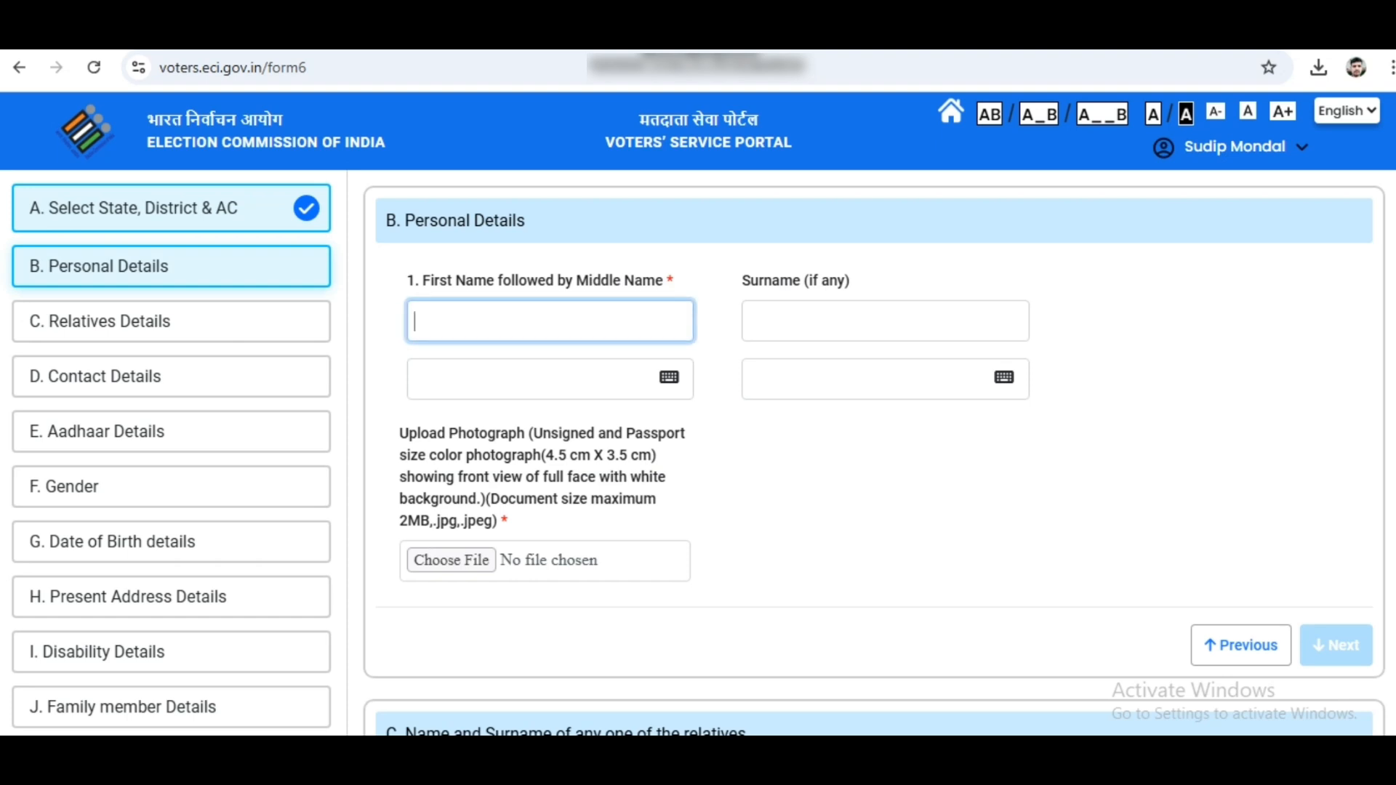
pyautogui.write('LAMI')
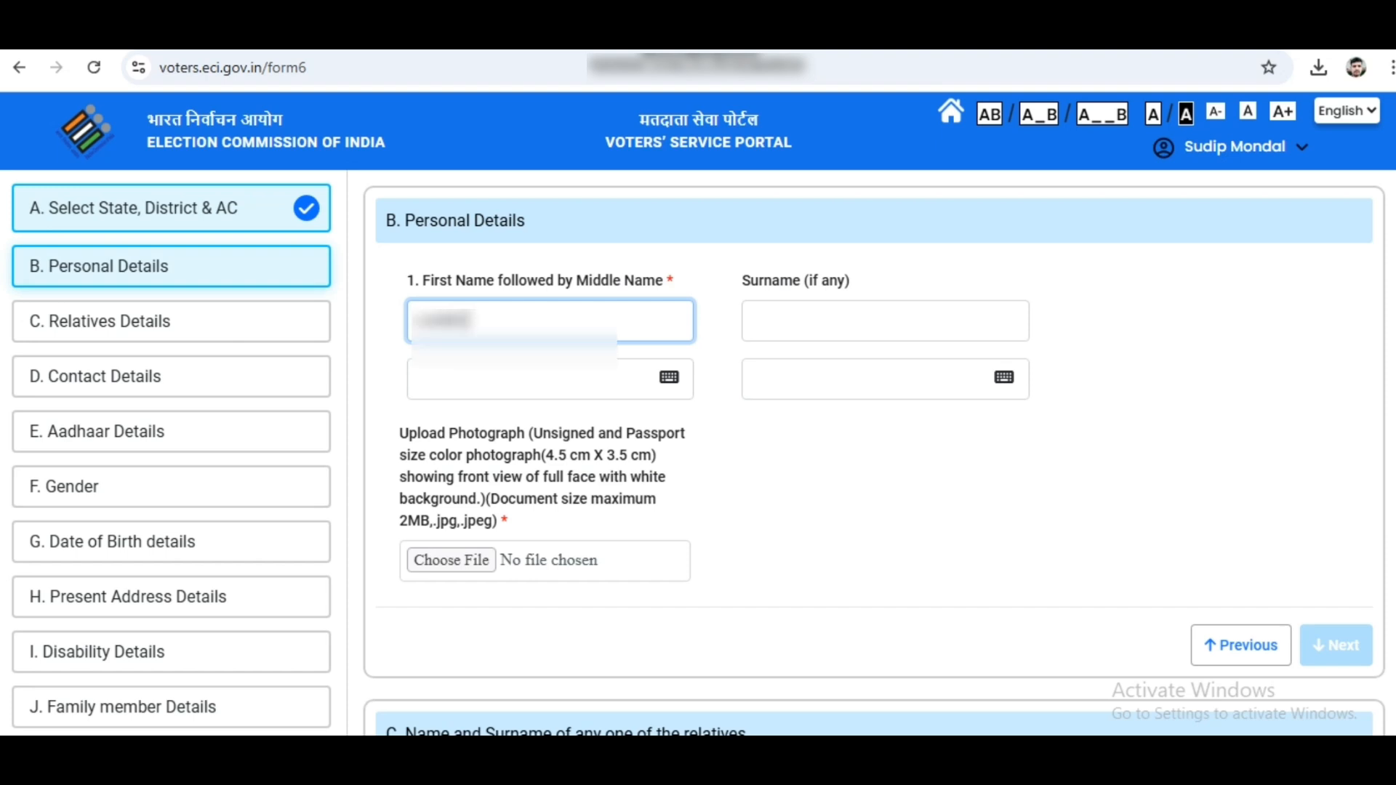
pyautogui.press('BackSpace')
pyautogui.press('BackSpace')
pyautogui.press('BackSpace')
pyautogui.press('BackSpace')
pyautogui.press('BackSpace')
pyautogui.write('A')
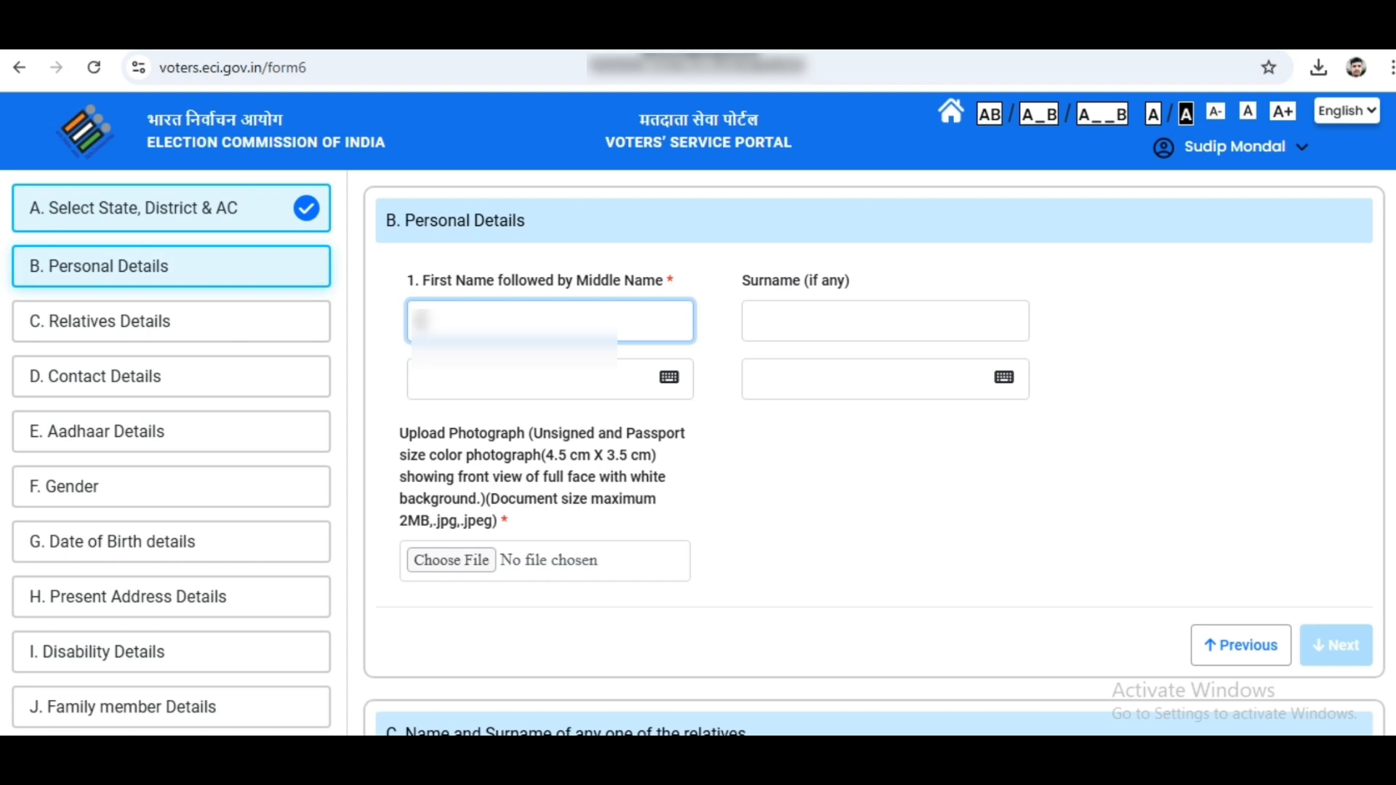
pyautogui.press('BackSpace')
pyautogui.press('Tab')
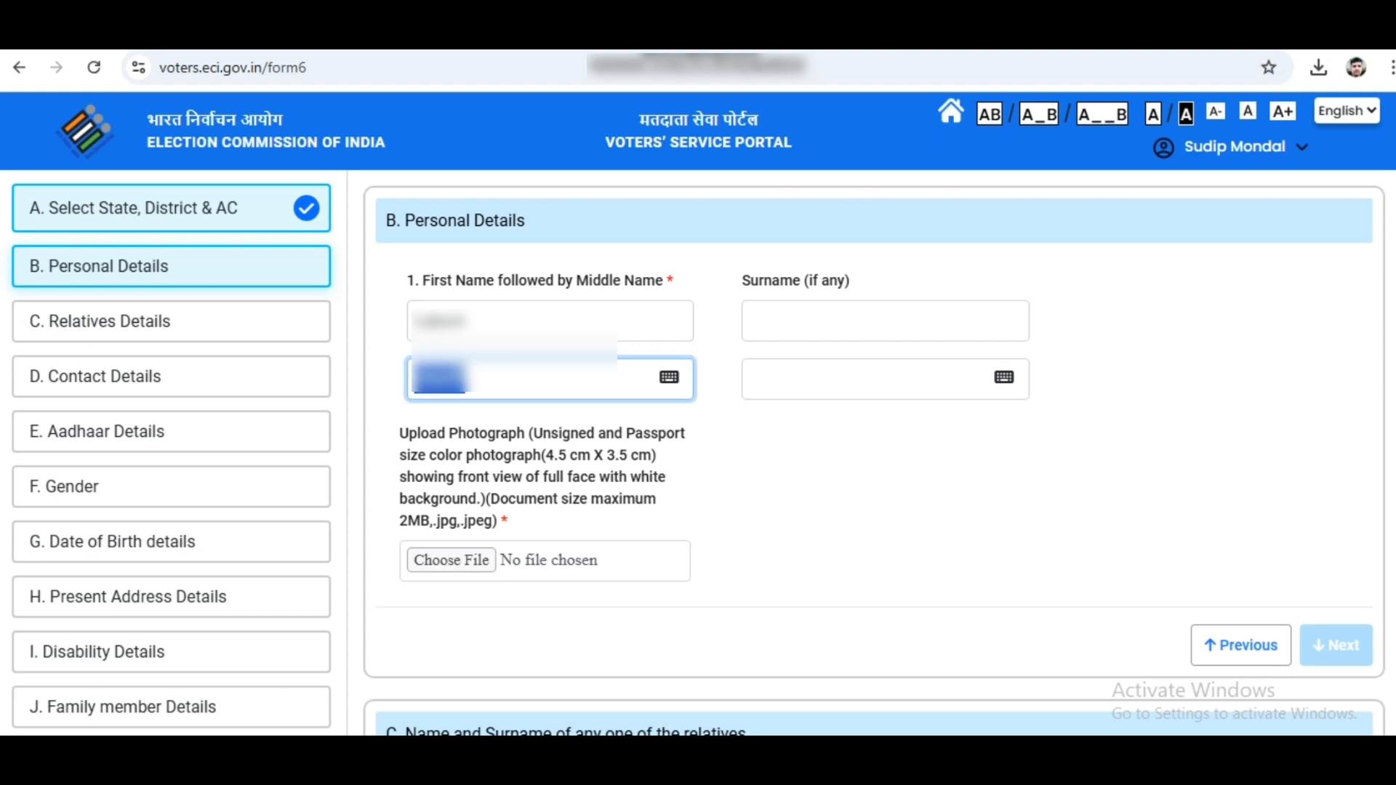
# Step: Enter the surname and fix its Bengali spelling with the on-screen Bengali keyboard
pyautogui.press('Tab')
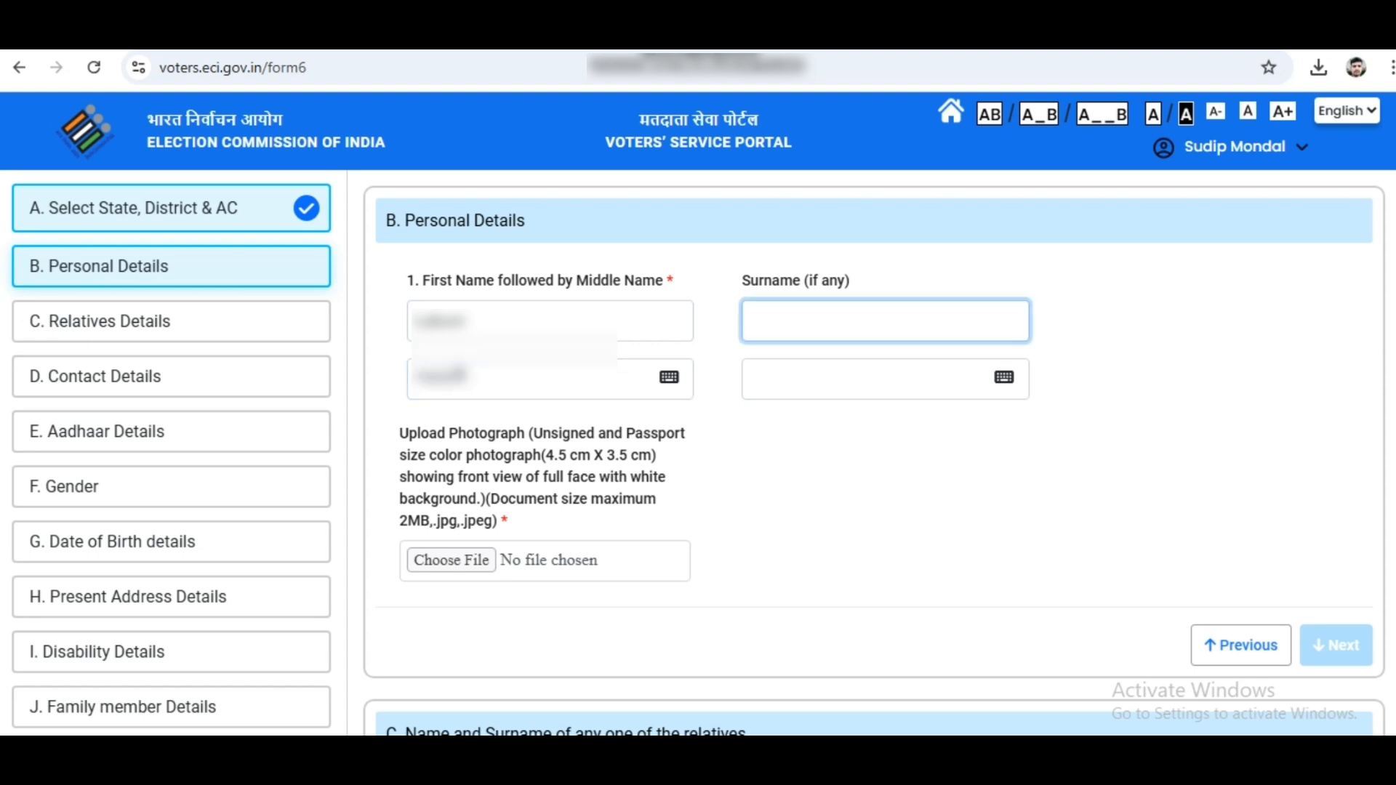
pyautogui.press('Tab')
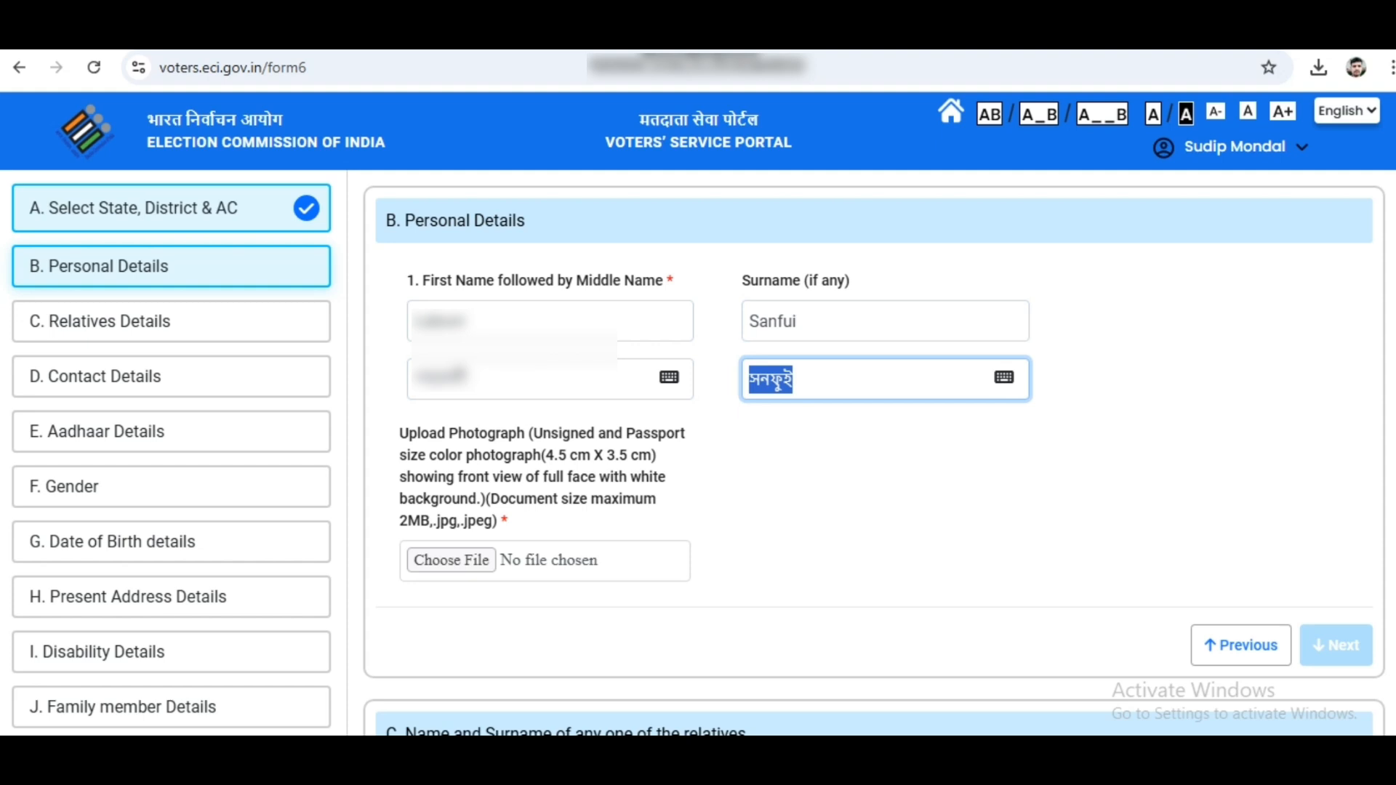
pyautogui.click(770, 379)
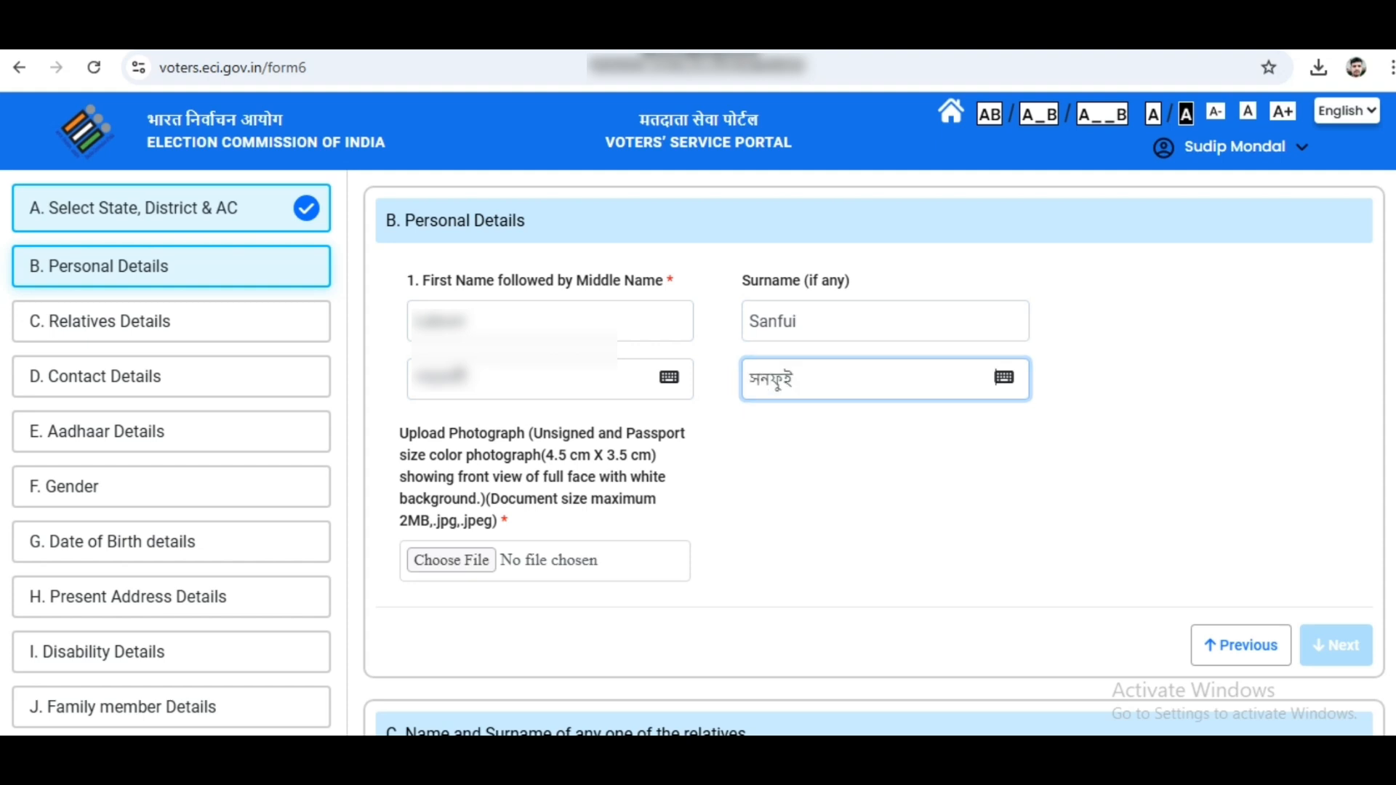
pyautogui.click(997, 377)
pyautogui.moveTo(863, 332); pyautogui.dragTo(624, 310)
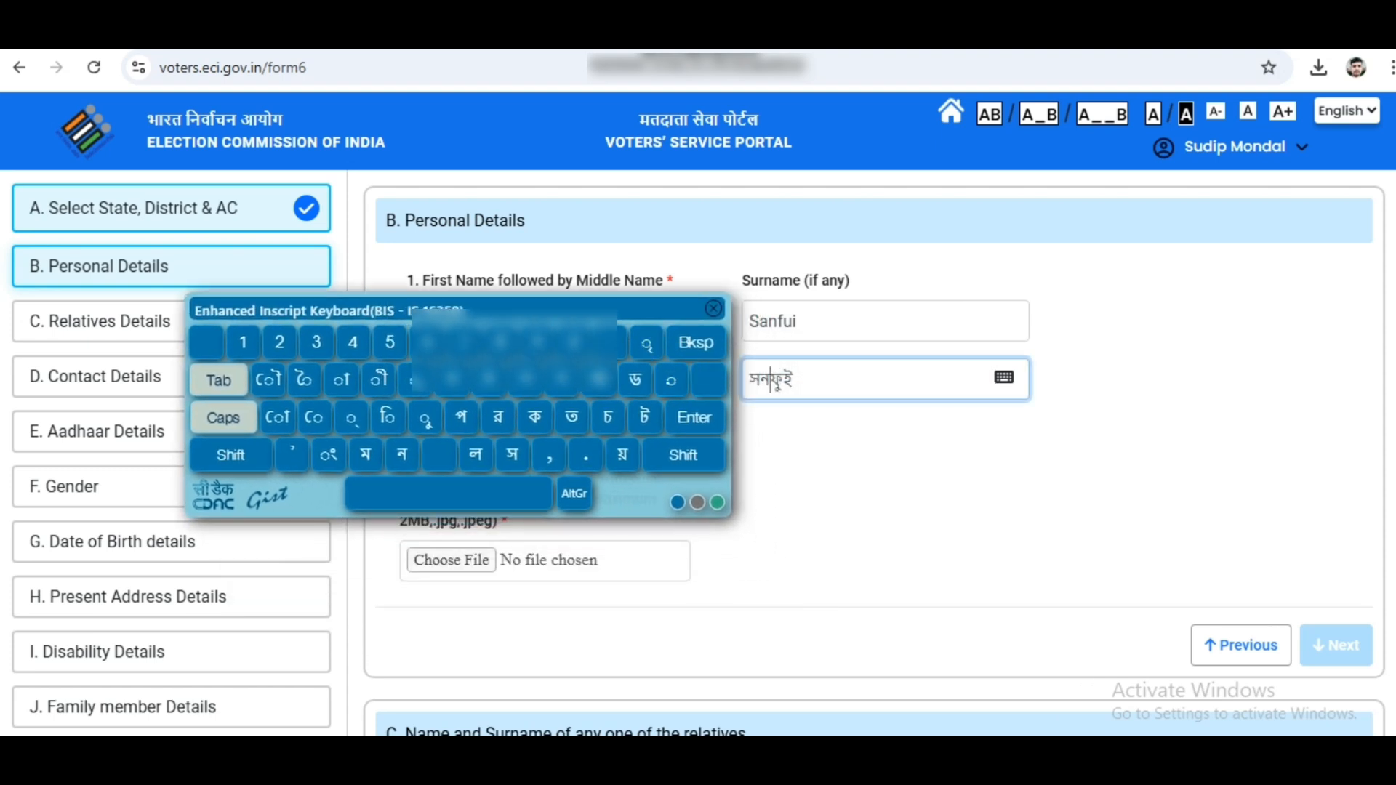
pyautogui.press('BackSpace')
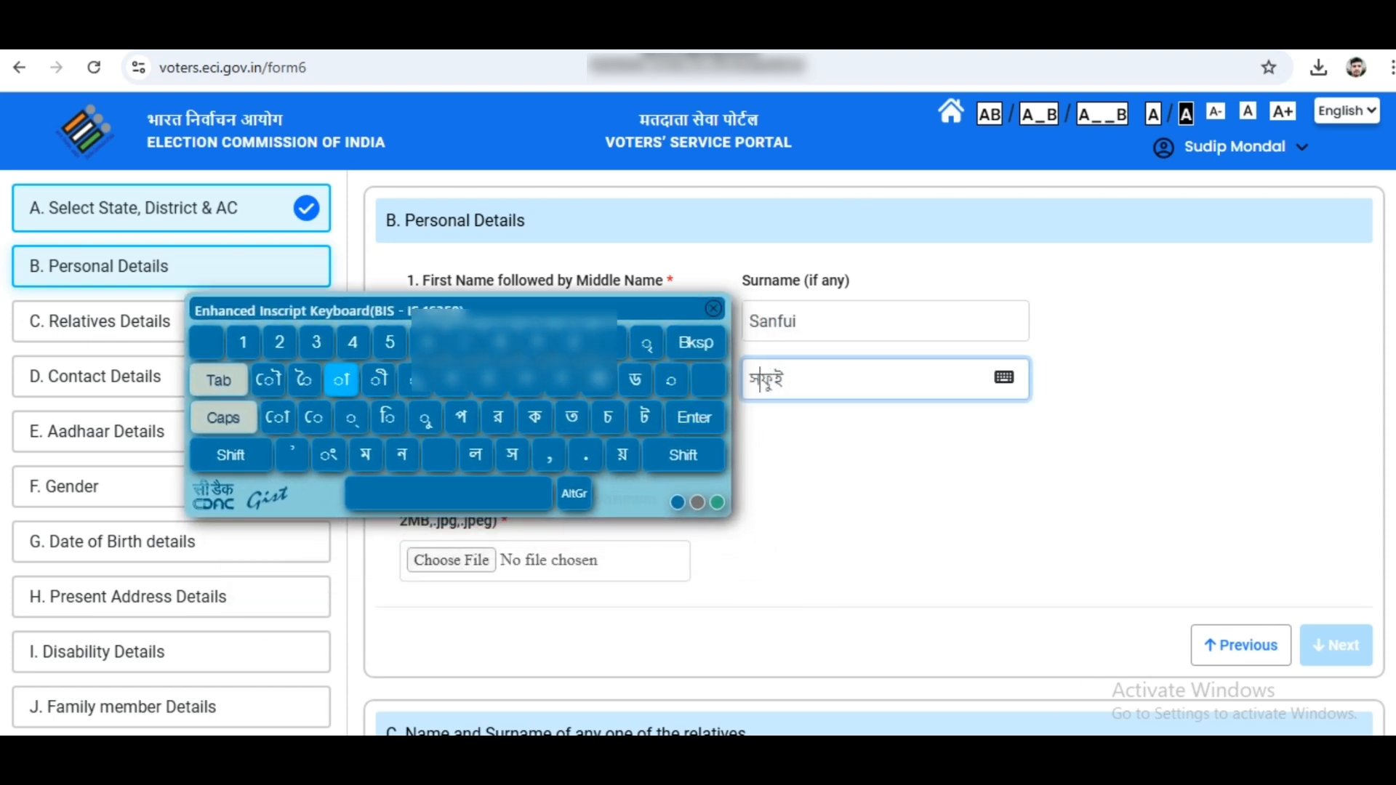
pyautogui.click(342, 379)
pyautogui.click(714, 310)
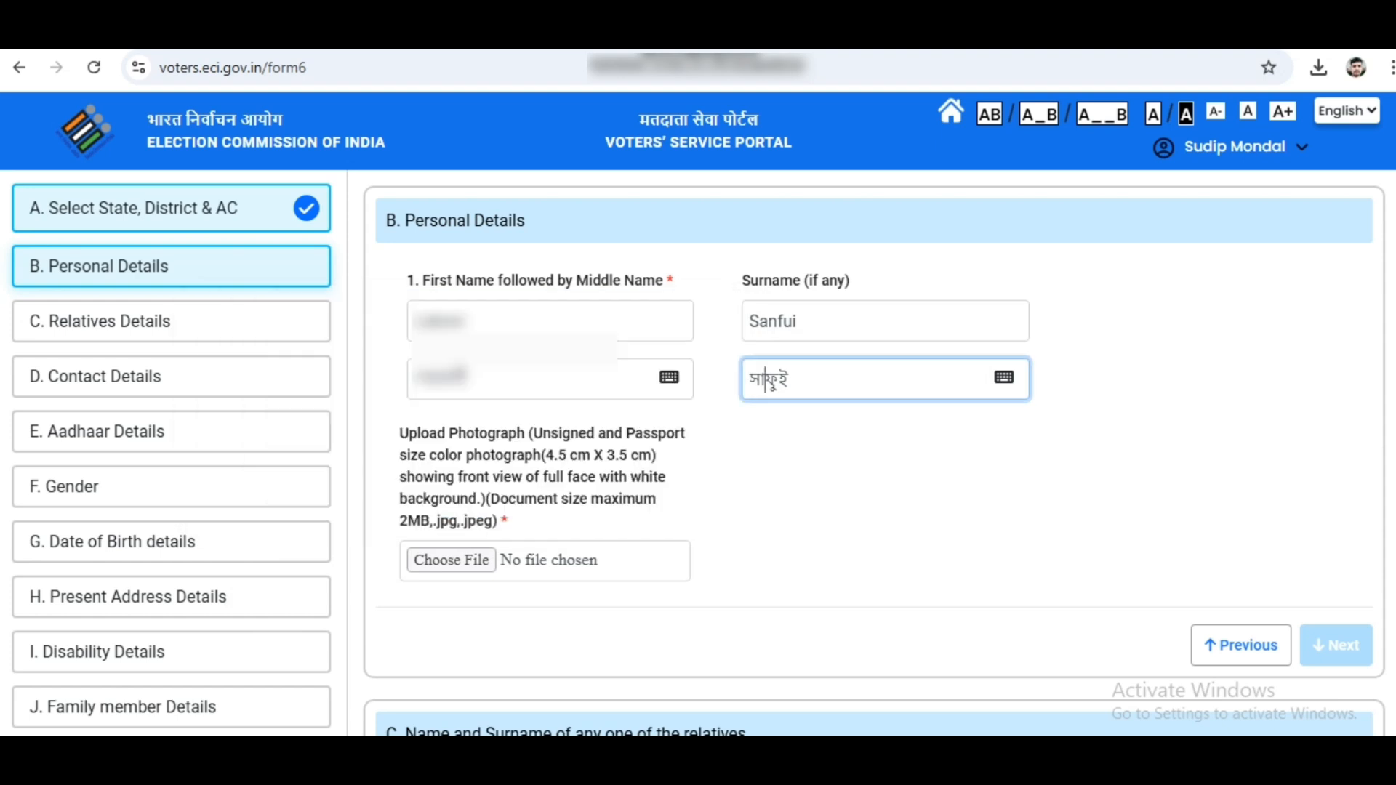
pyautogui.click(836, 379)
pyautogui.click(822, 494)
# Step: Upload IMAGE.jpeg from Downloads as the photo, saving the crop and confirming face detection
pyautogui.click(452, 560)
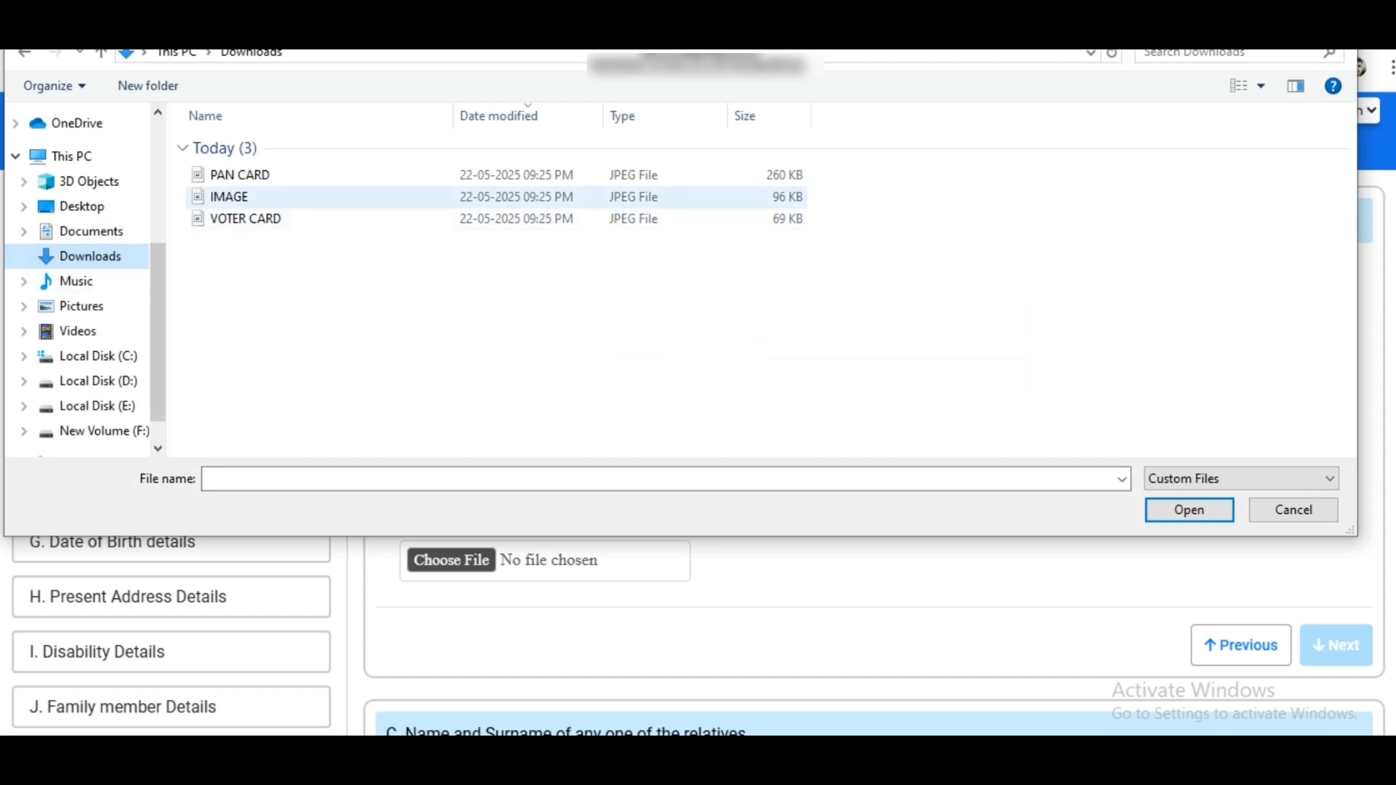
pyautogui.click(230, 197)
pyautogui.doubleClick(229, 197)
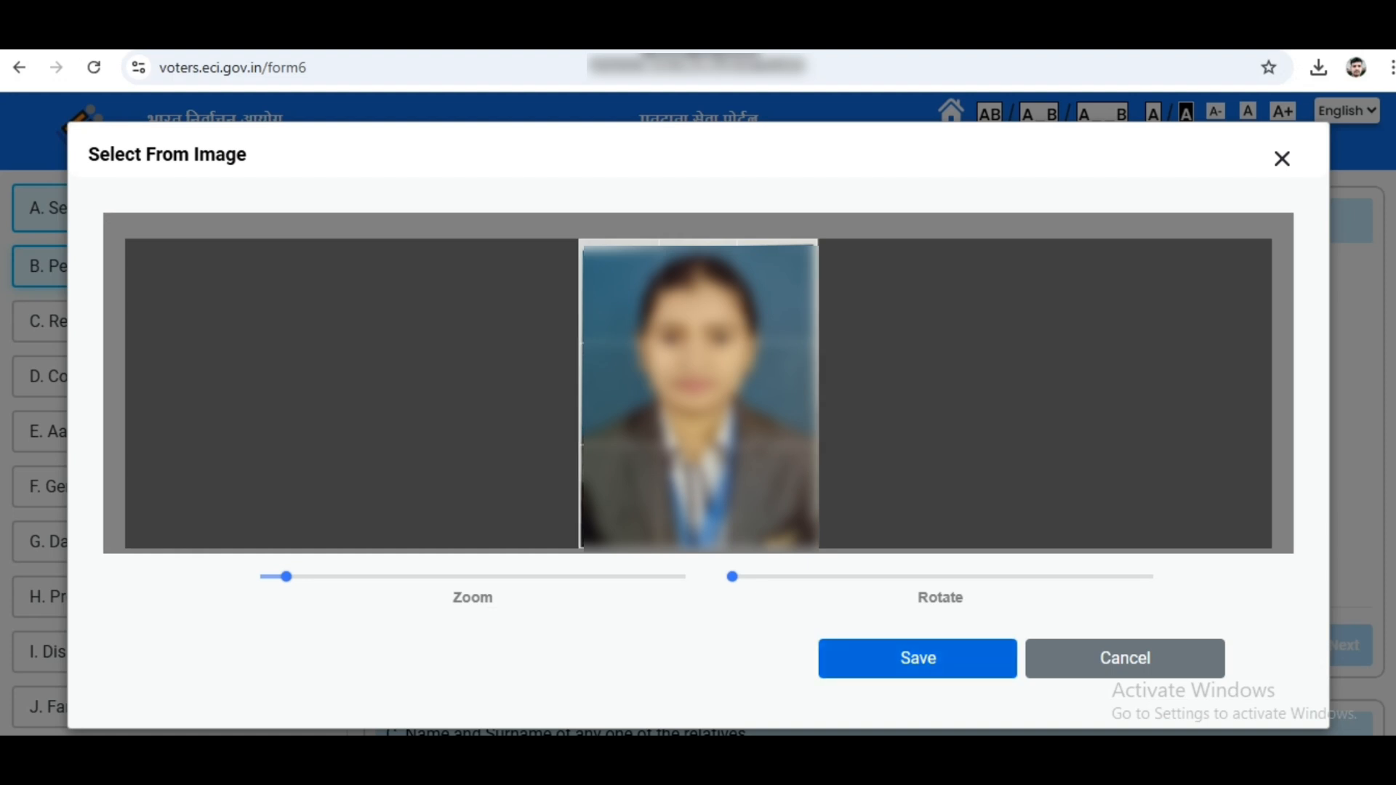
pyautogui.click(918, 659)
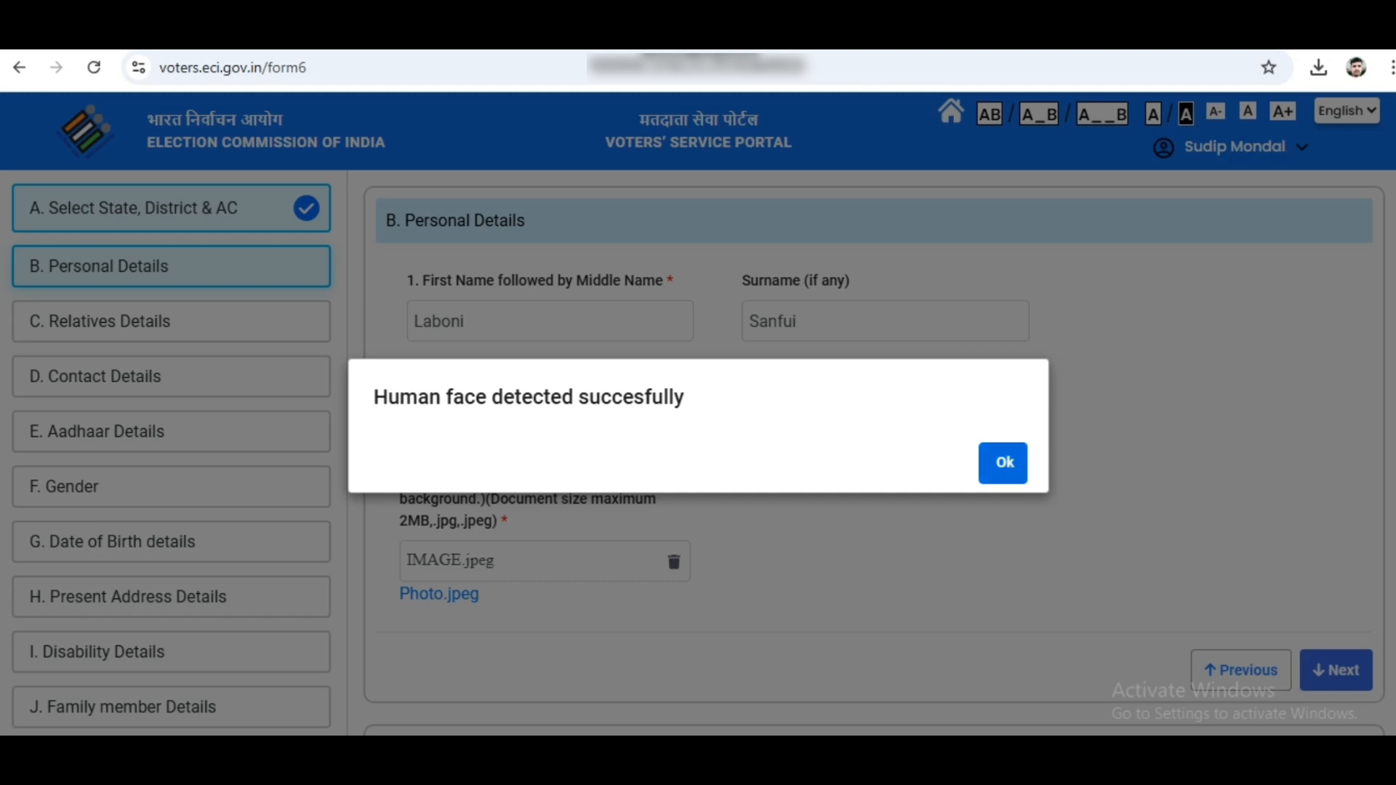
pyautogui.click(1003, 463)
pyautogui.scroll(-2, 874, 451)
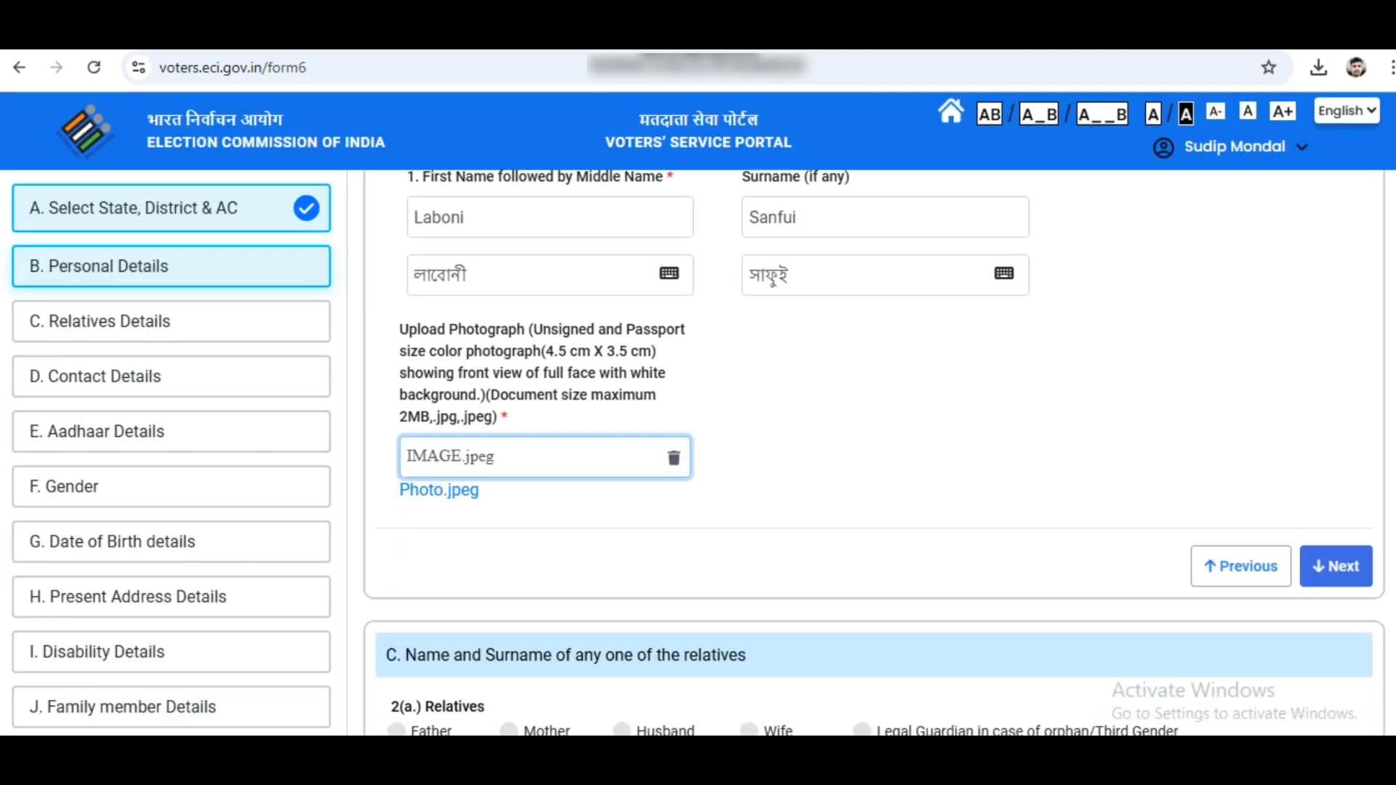
# Step: In Relatives Details, choose Father and enter the father's name in English and Bengali
pyautogui.click(1336, 566)
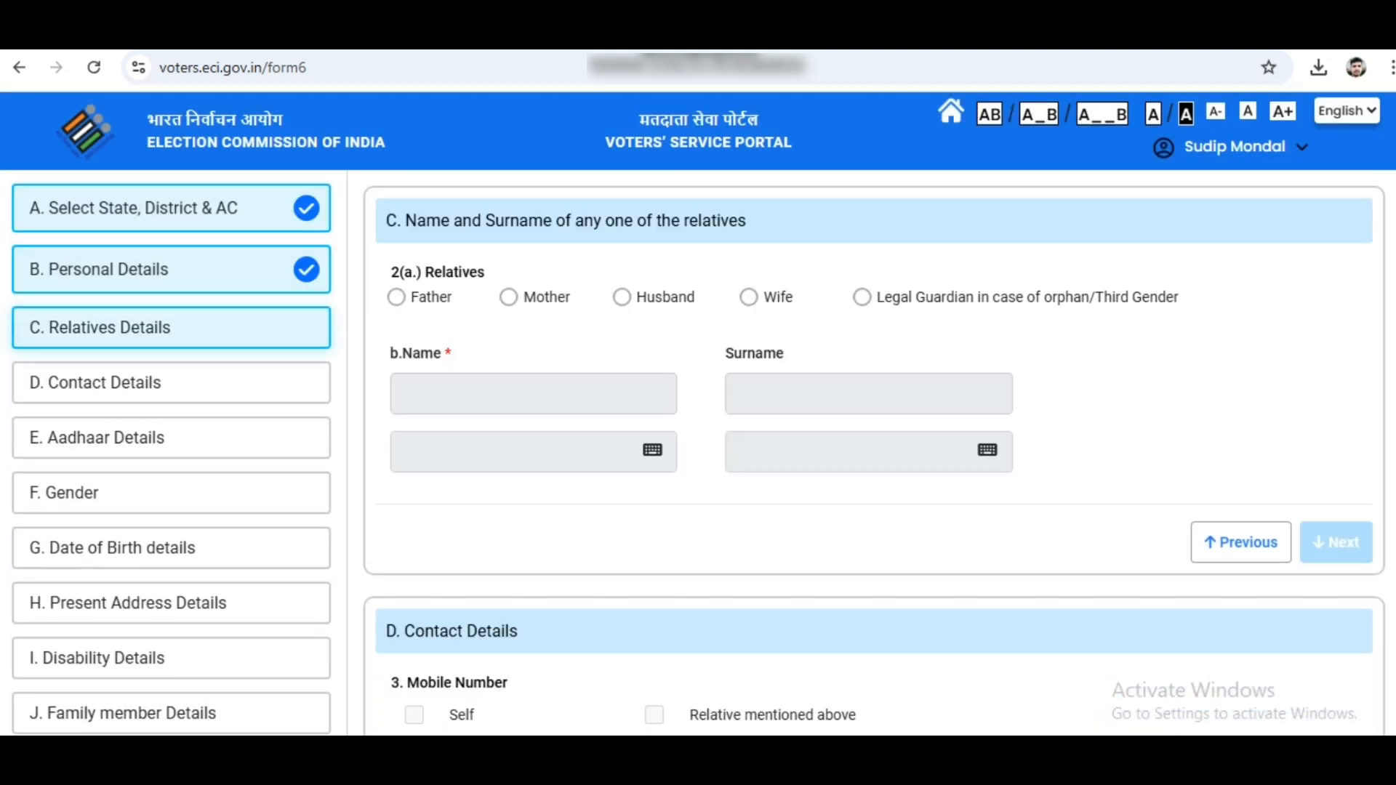
pyautogui.click(396, 297)
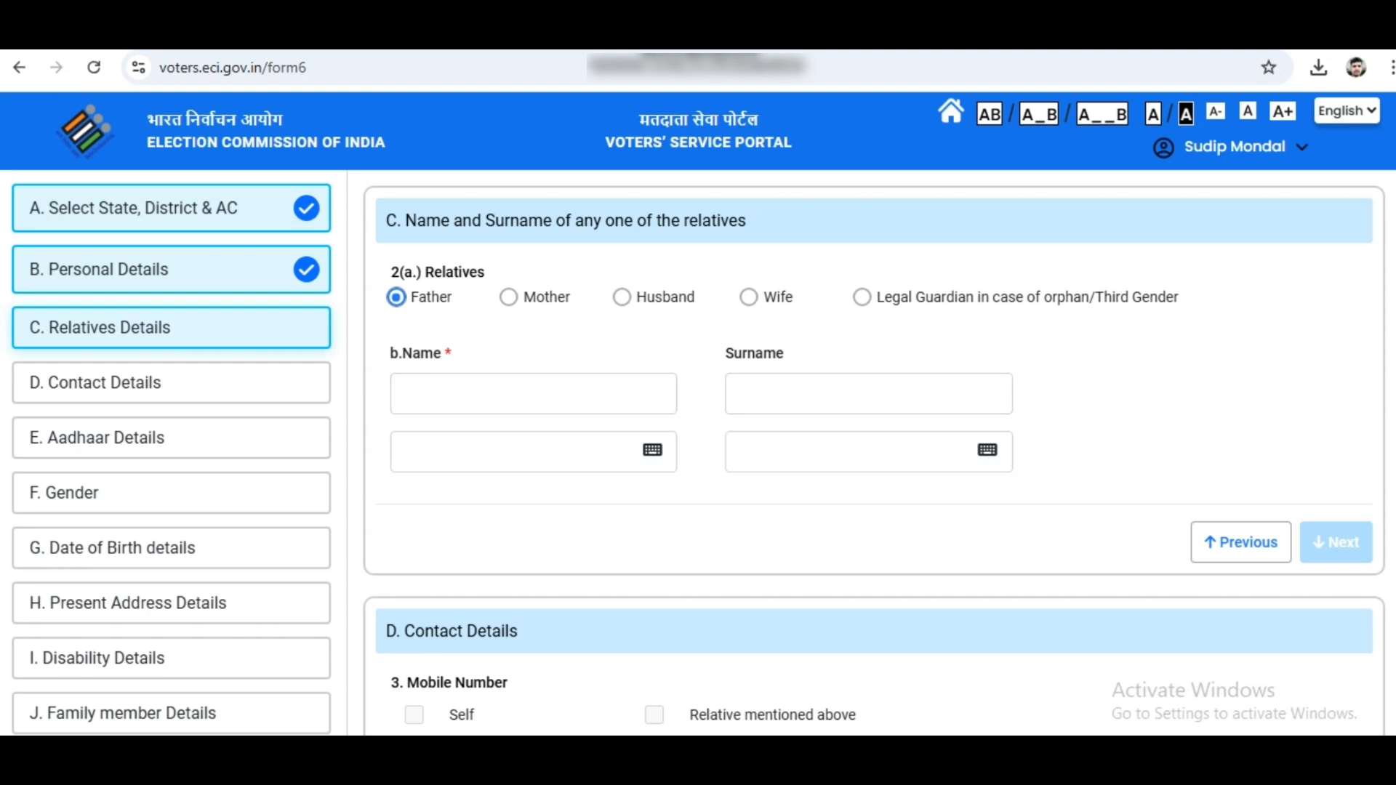
pyautogui.click(533, 393)
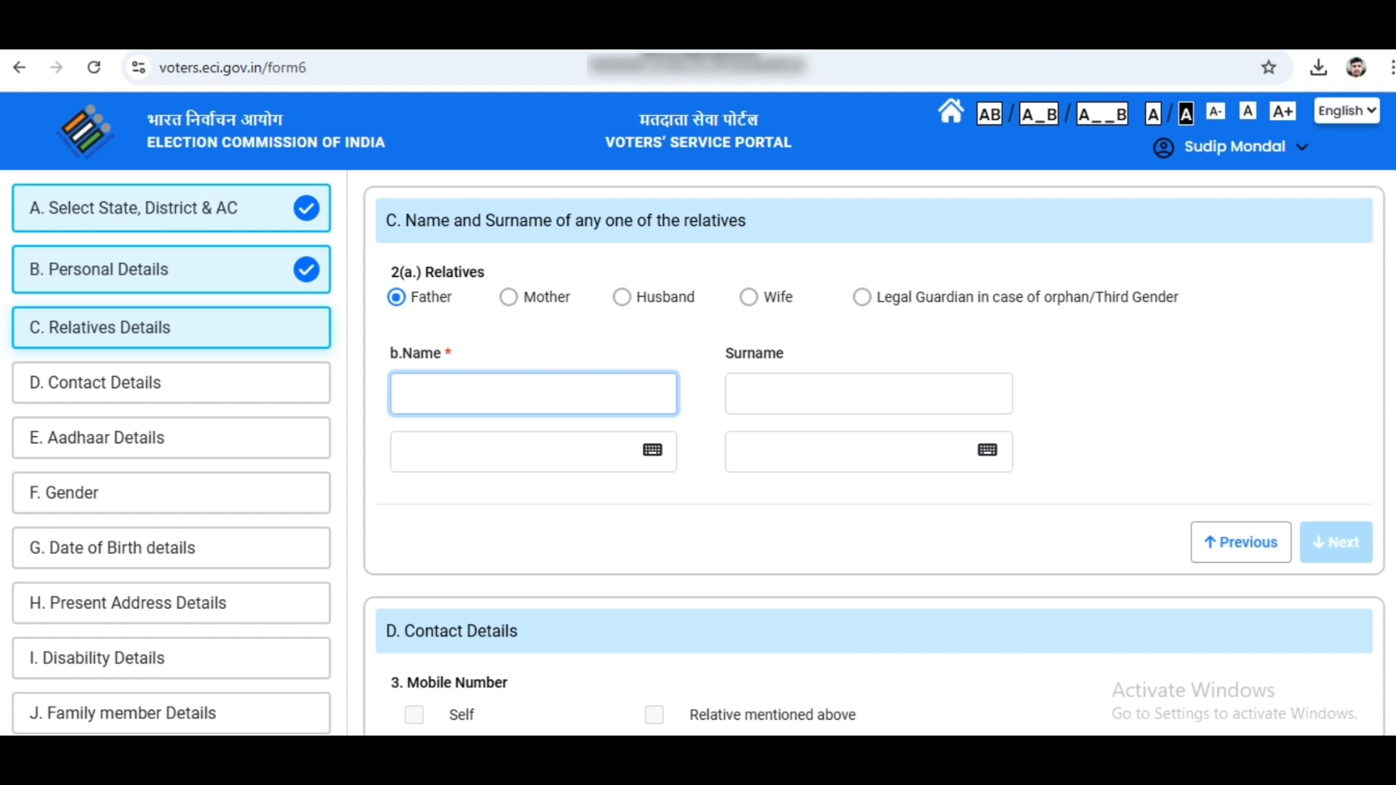
pyautogui.write('A***')
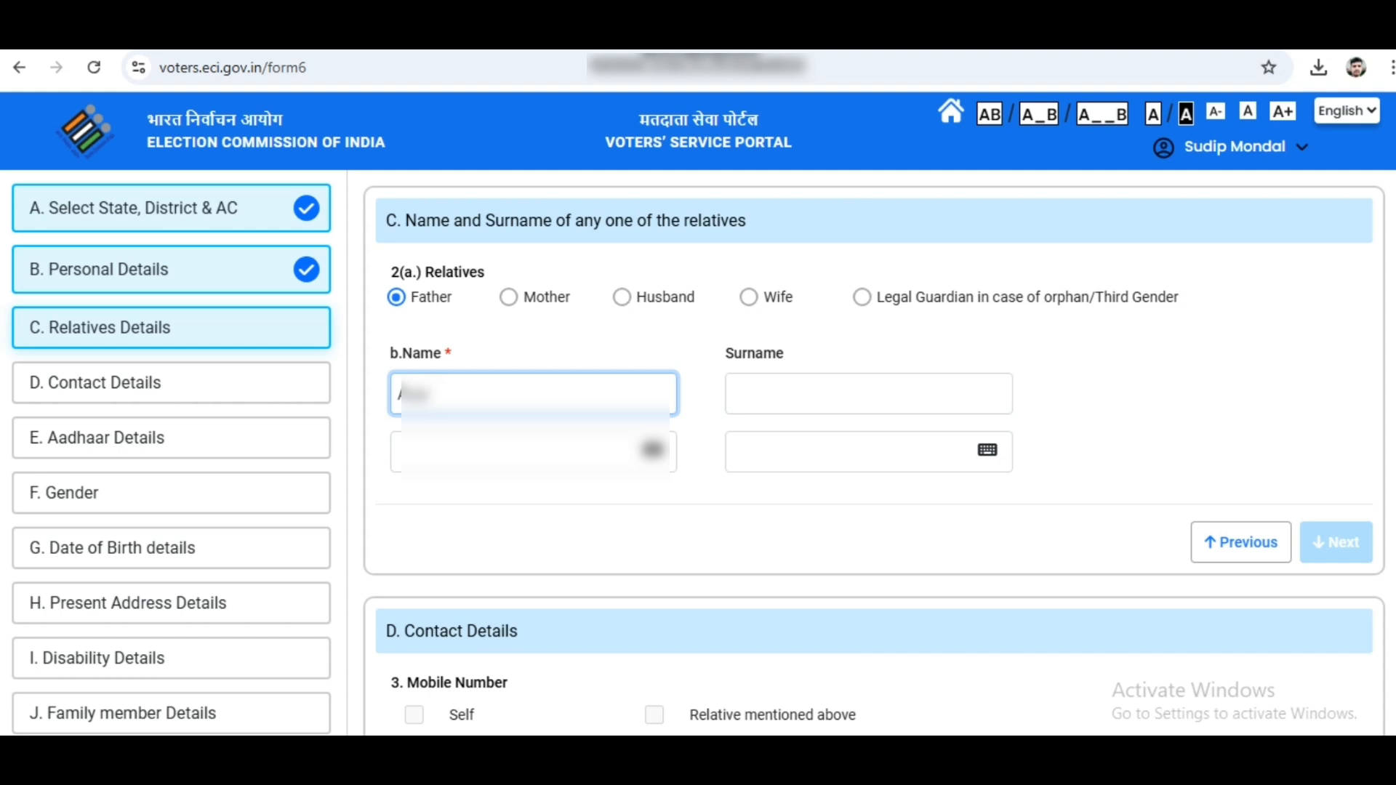
pyautogui.write(' *****')
pyautogui.press('Tab')
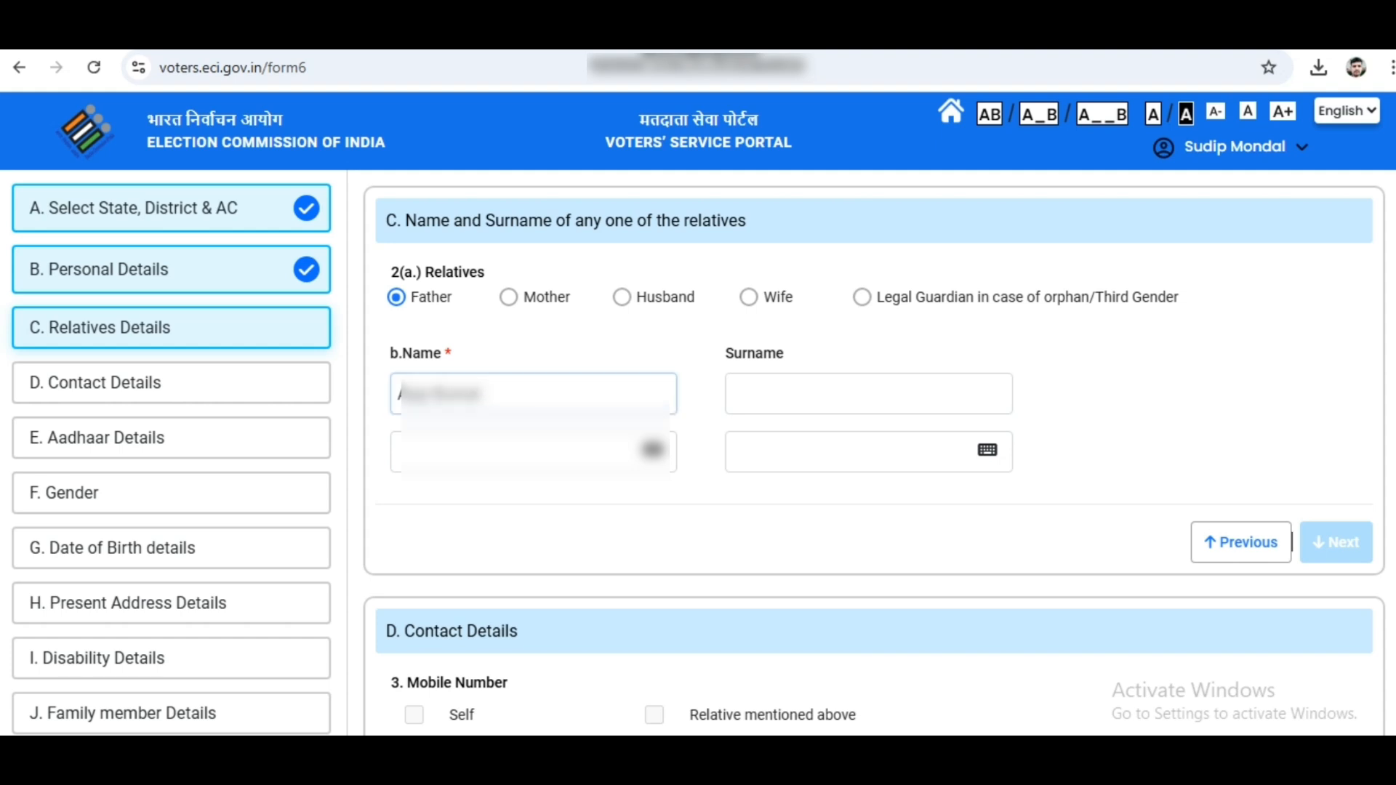
pyautogui.click(483, 452)
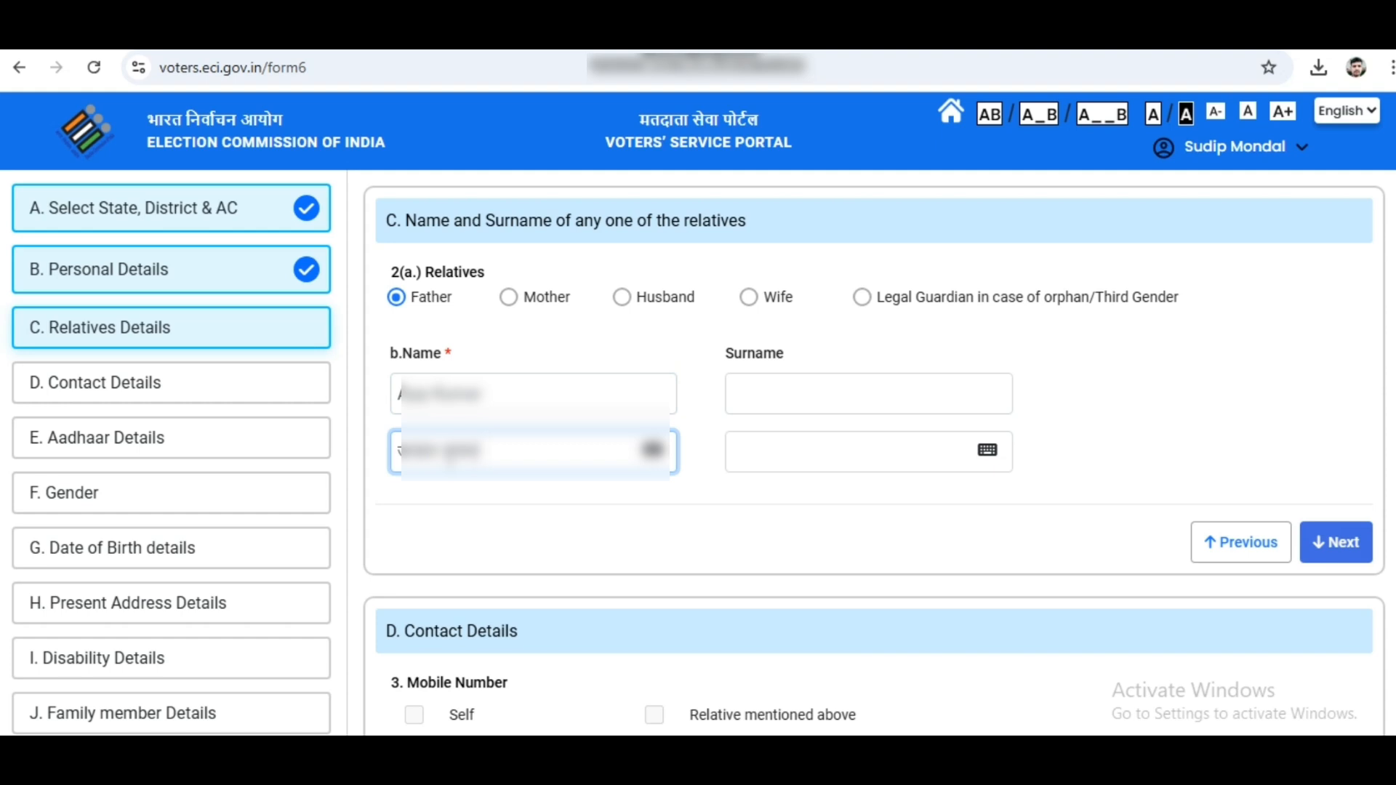
# Step: Enter the father's surname and correct its Bengali spelling using the Inscript keyboard
pyautogui.click(869, 394)
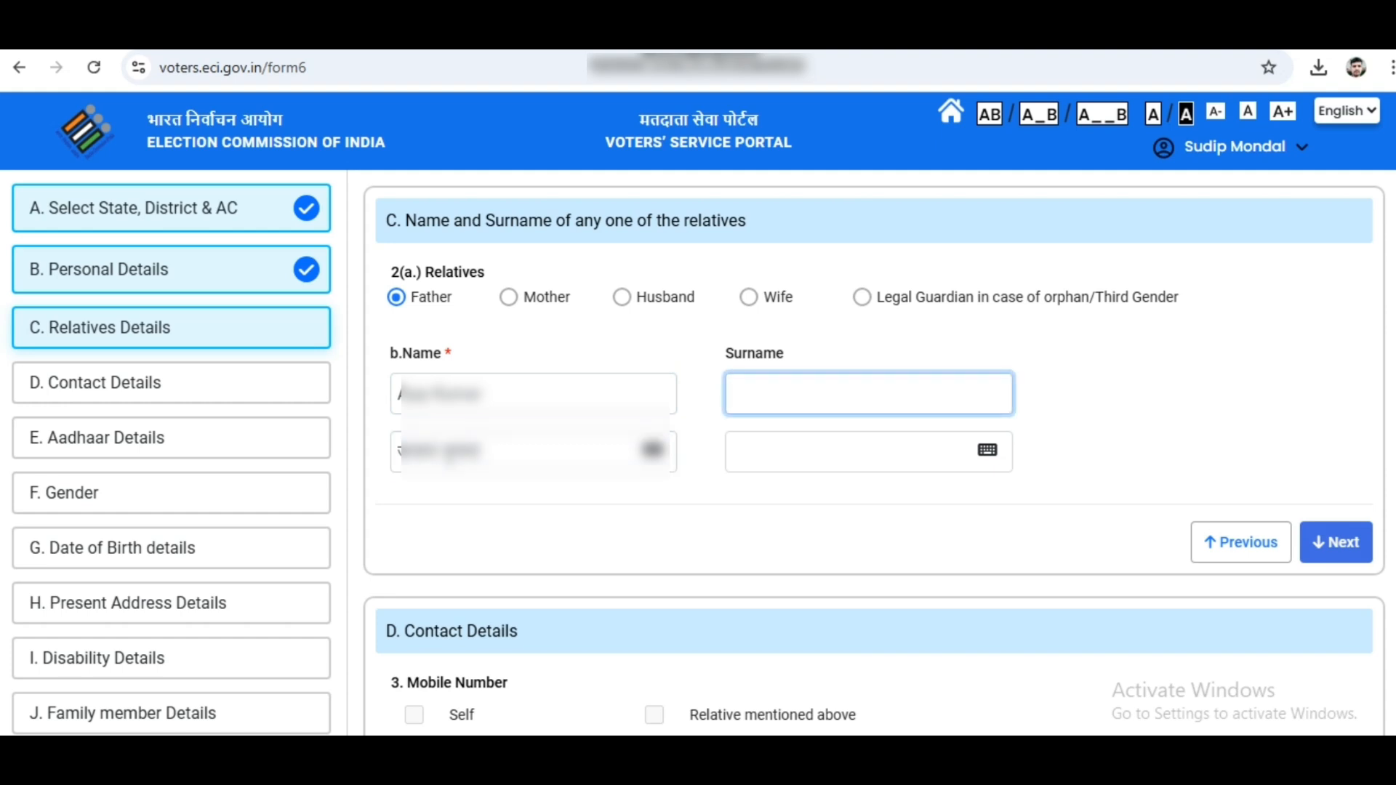
pyautogui.press('Tab')
pyautogui.click(754, 453)
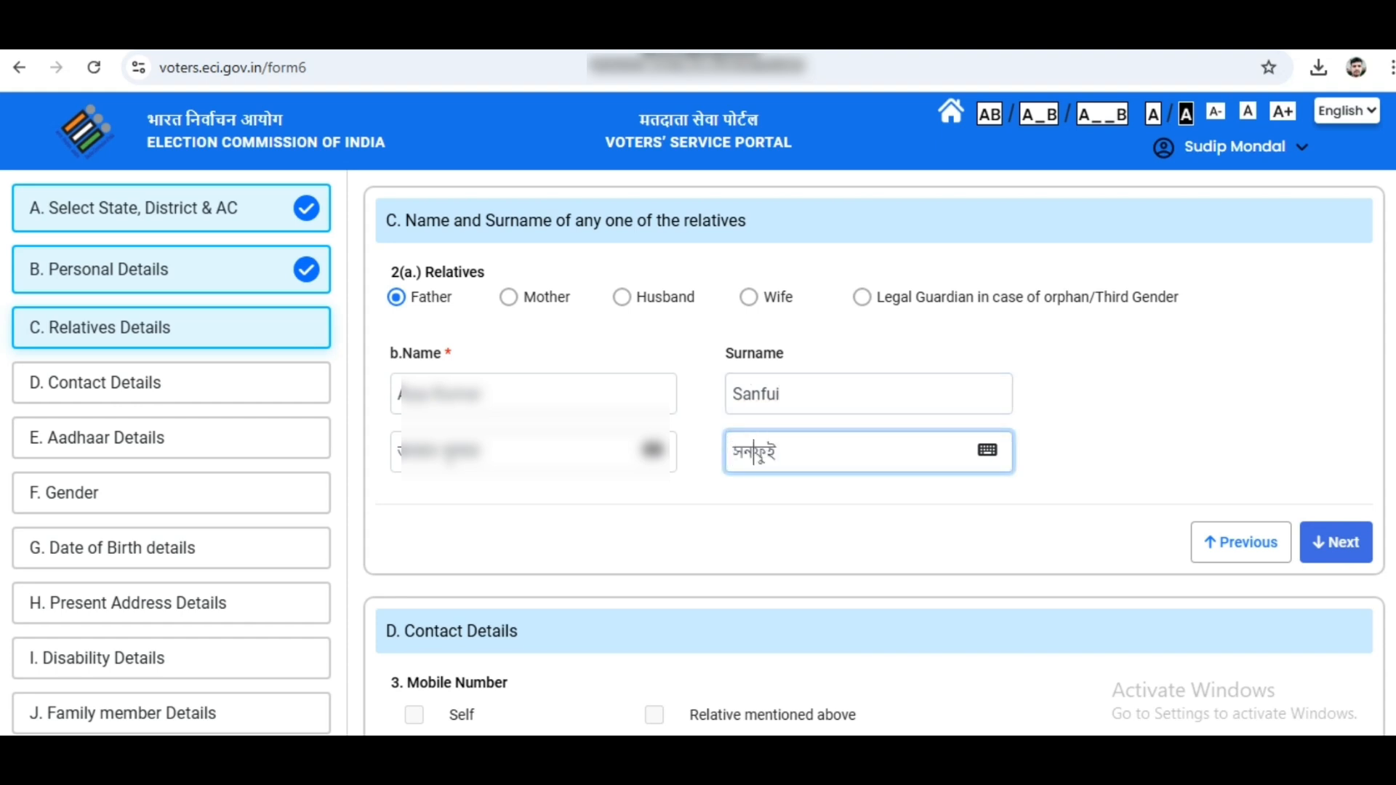
pyautogui.click(987, 450)
pyautogui.moveTo(800, 332); pyautogui.dragTo(457, 347)
pyautogui.click(754, 452)
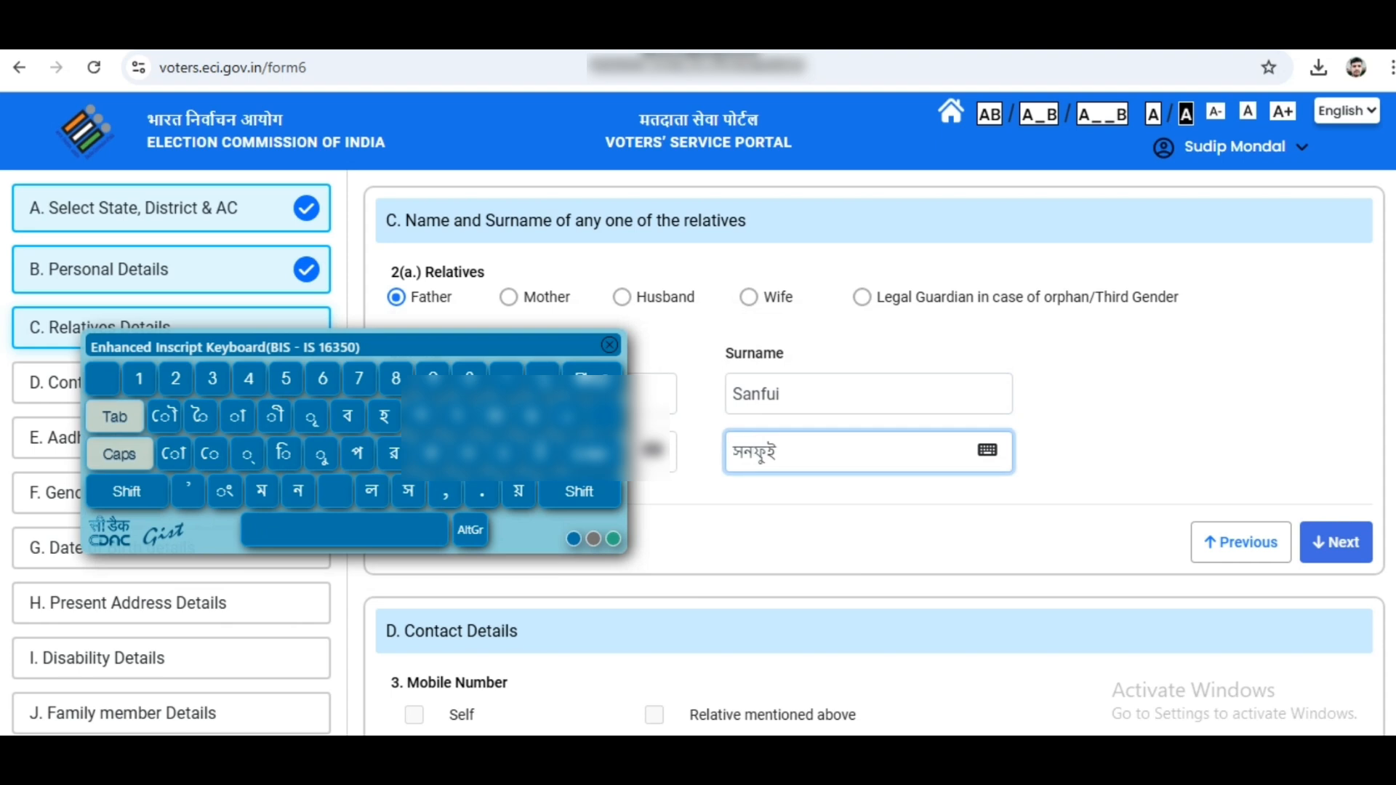
pyautogui.press('BackSpace')
pyautogui.click(238, 415)
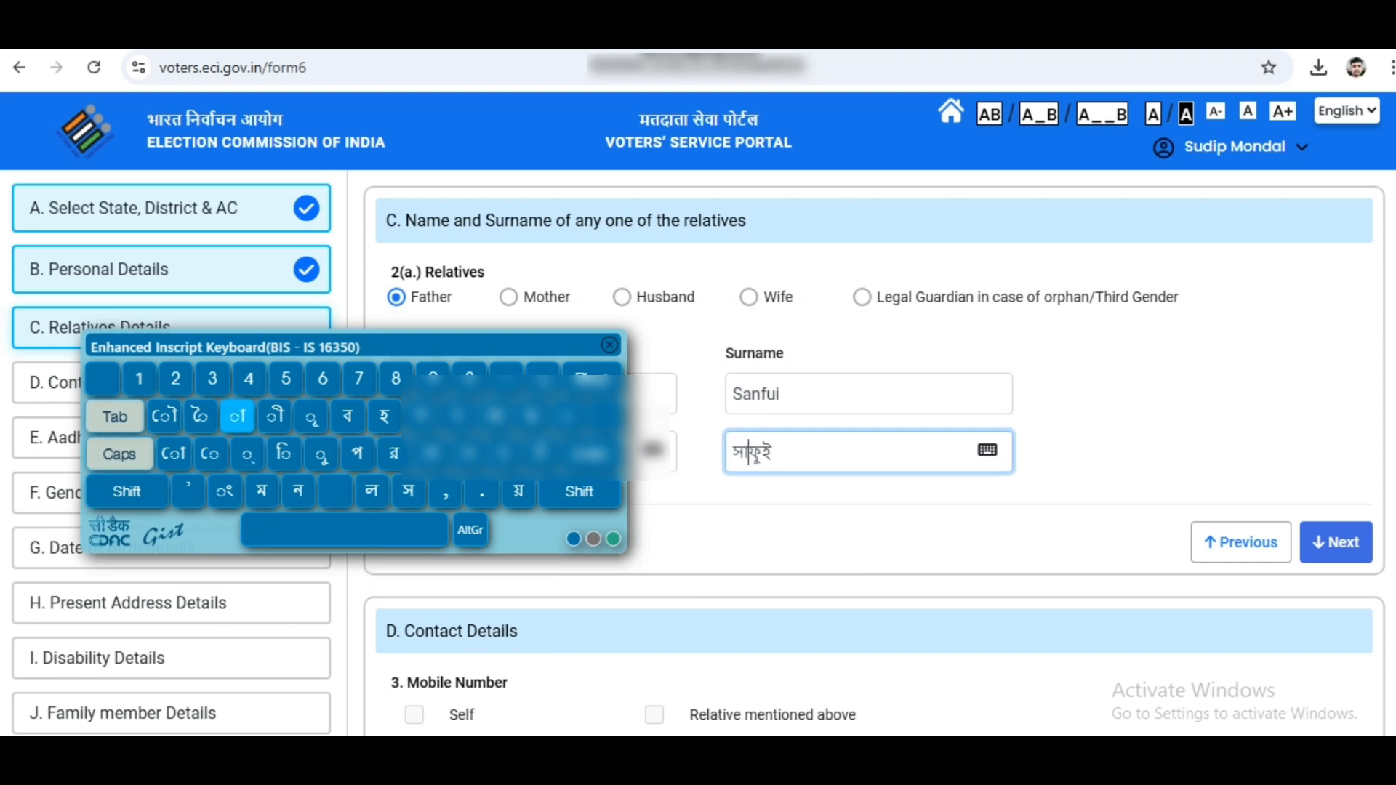
pyautogui.click(609, 346)
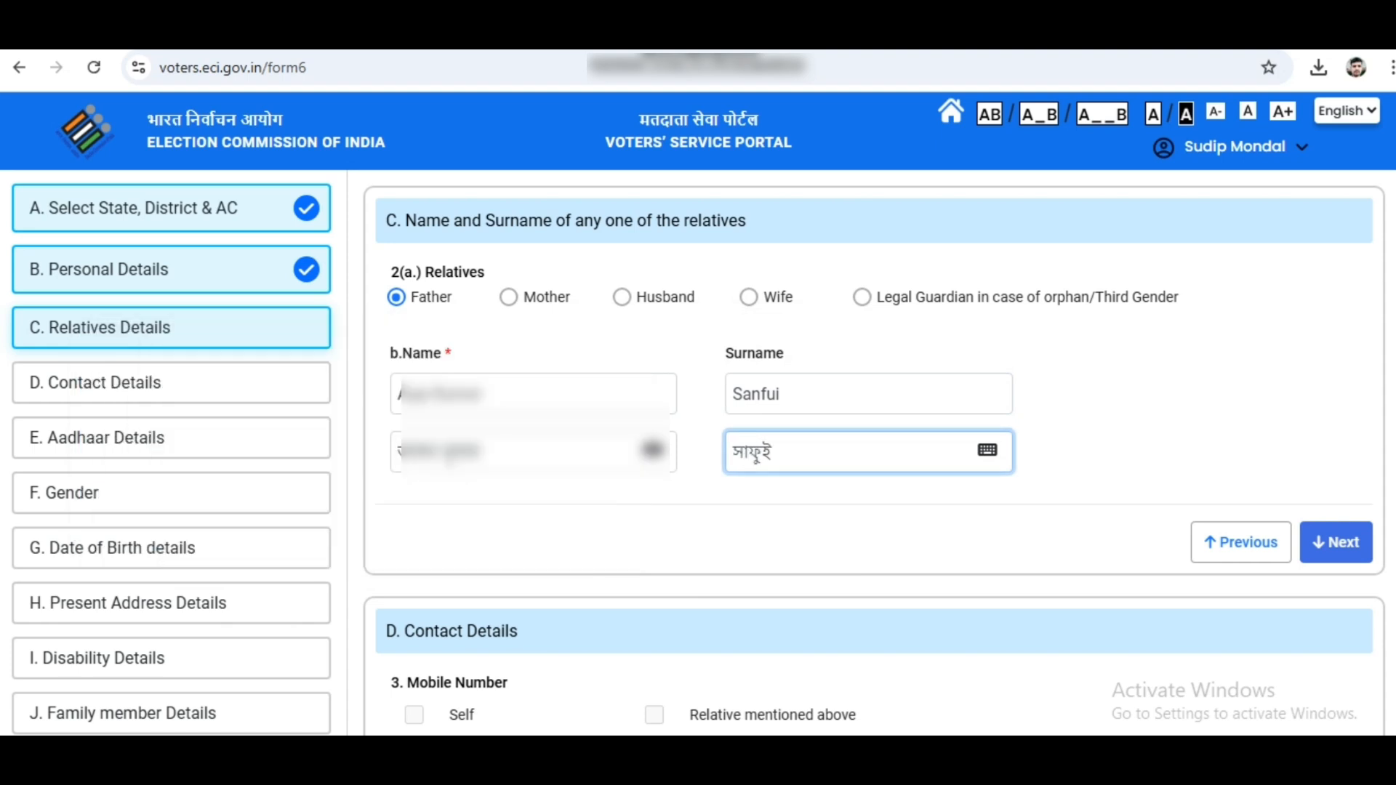
pyautogui.click(1336, 542)
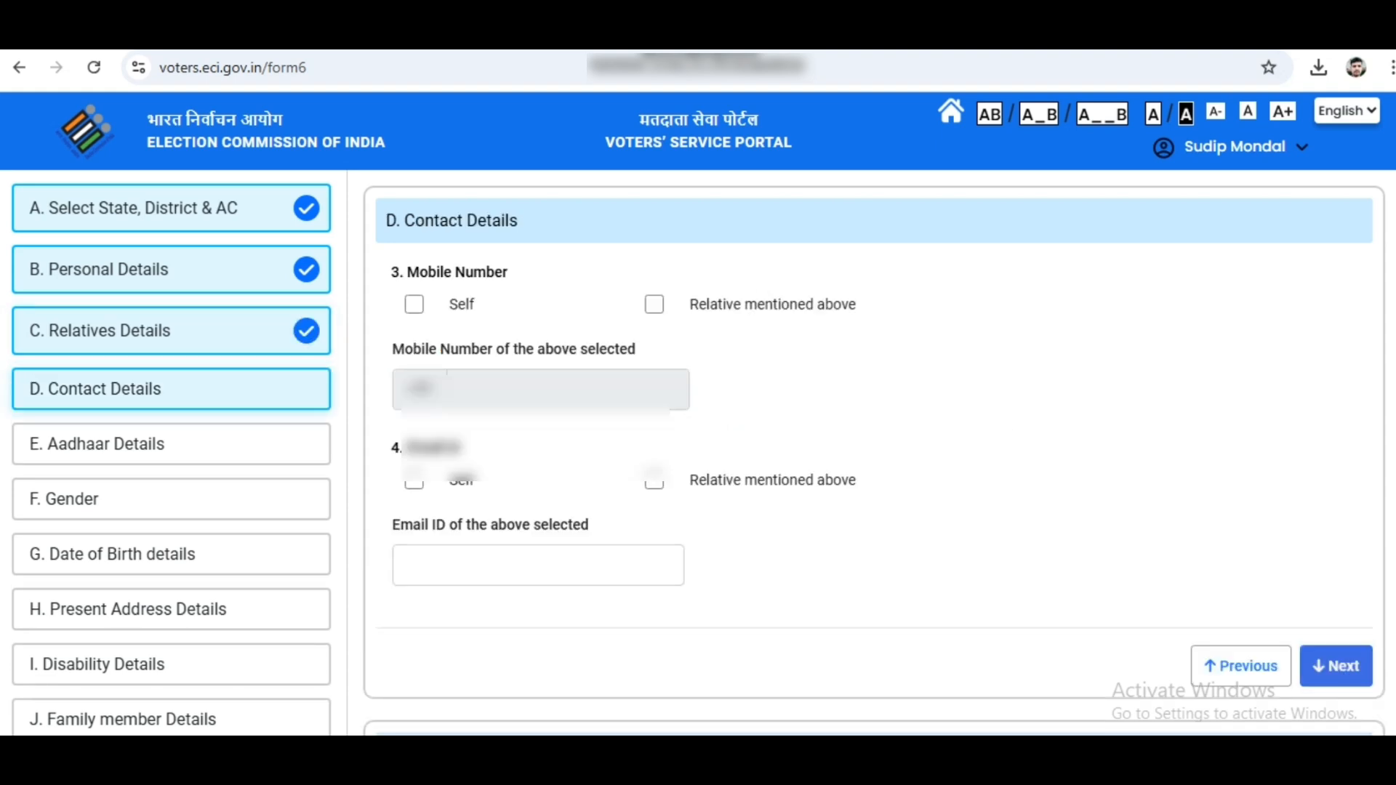
# Step: Mark the mobile number as Self, enter the applicant's mobile number, and continue
pyautogui.click(413, 304)
pyautogui.click(567, 389)
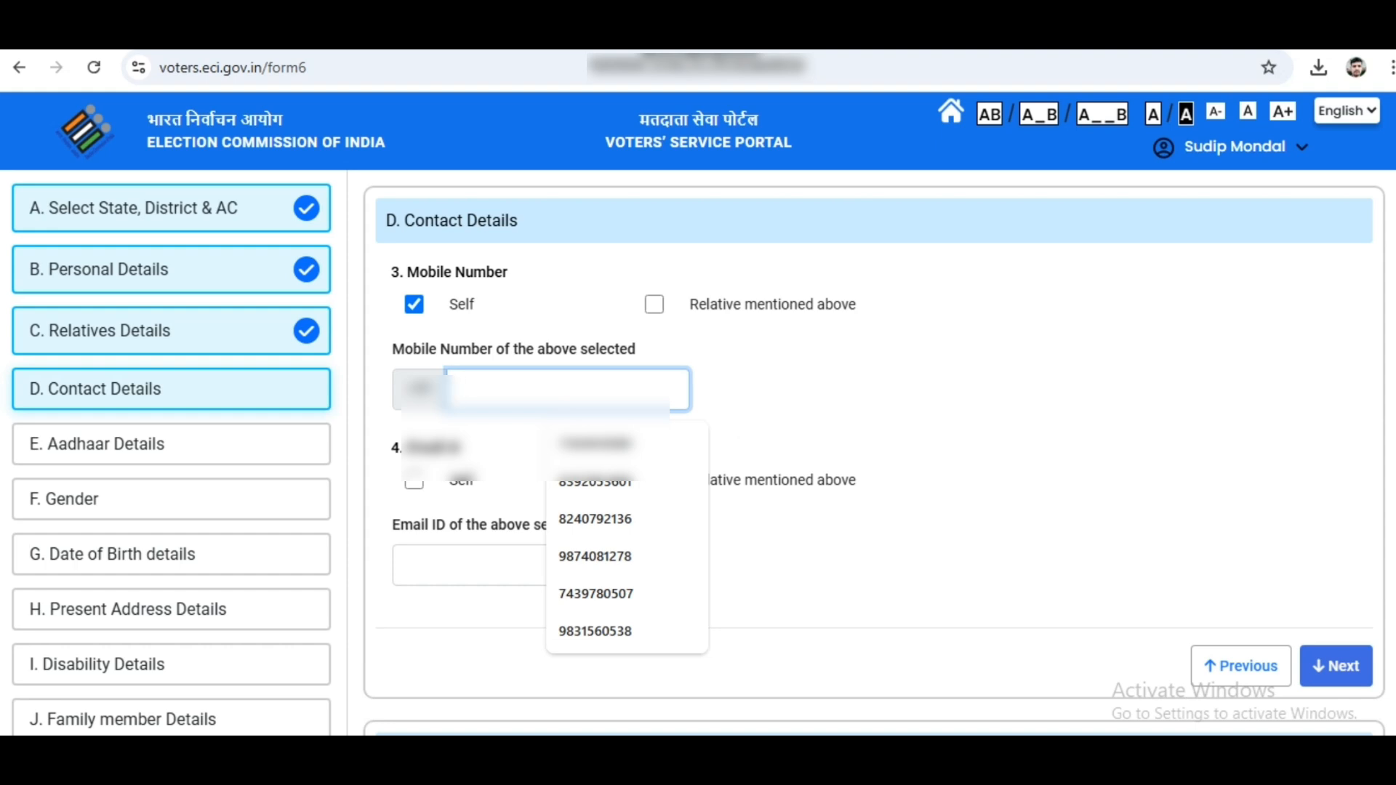
pyautogui.write('74')
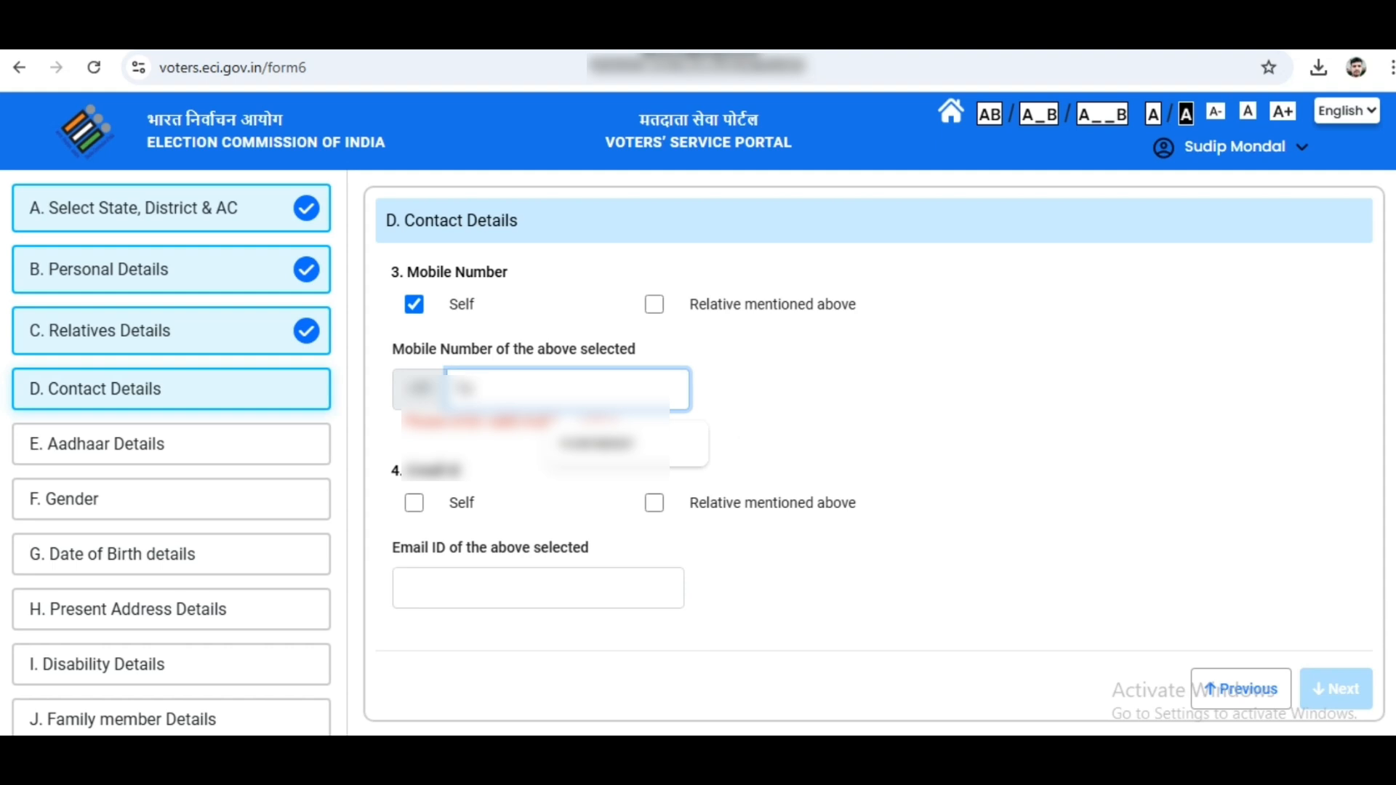
pyautogui.write('*****')
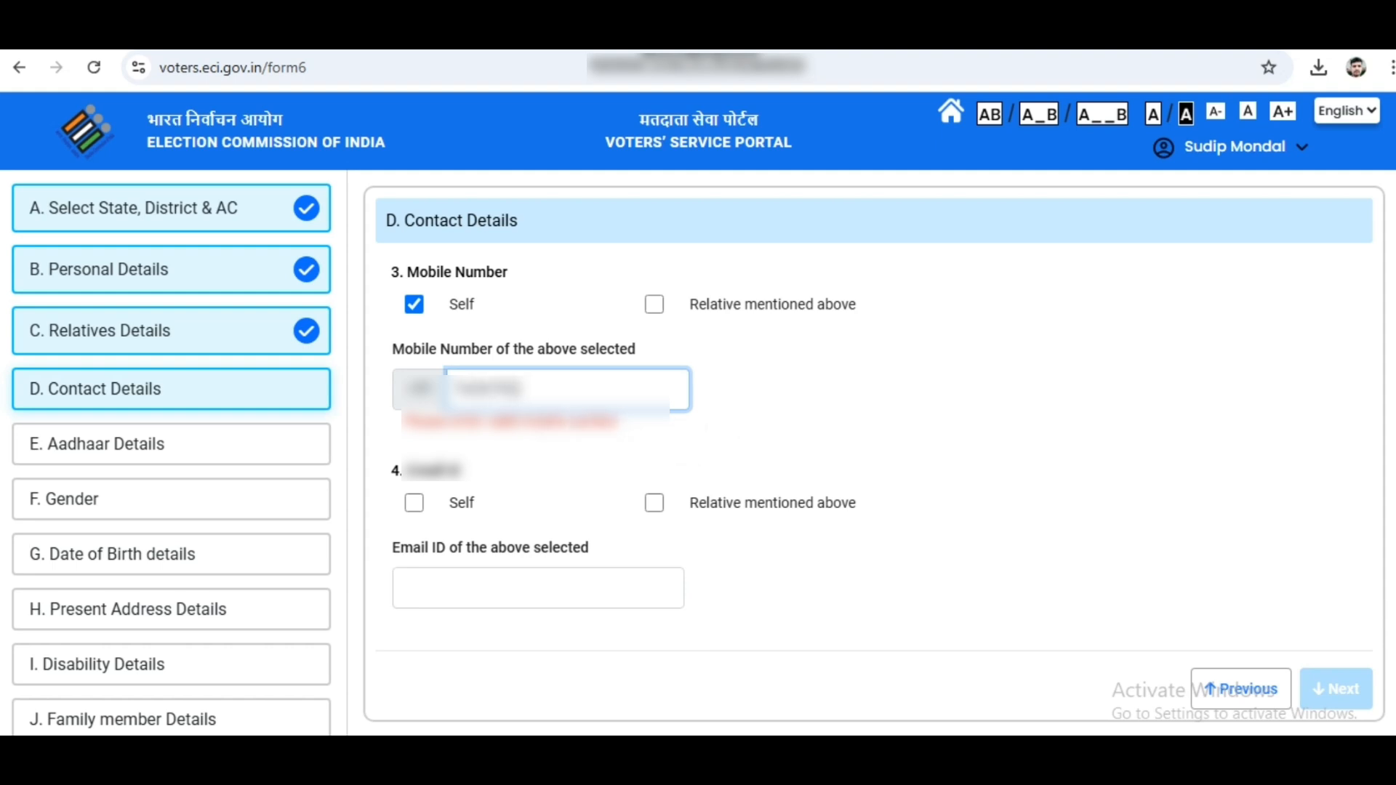
pyautogui.write('***')
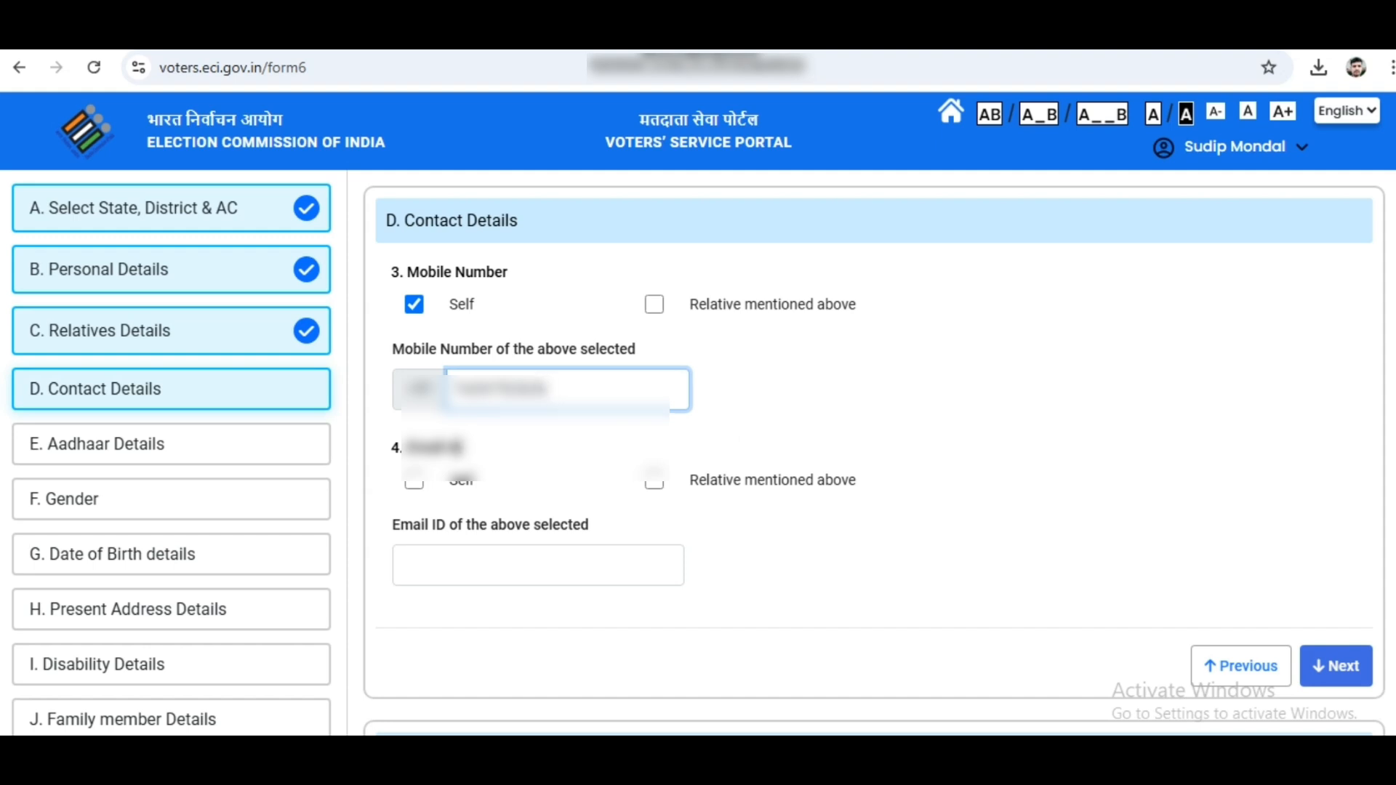
pyautogui.click(1337, 666)
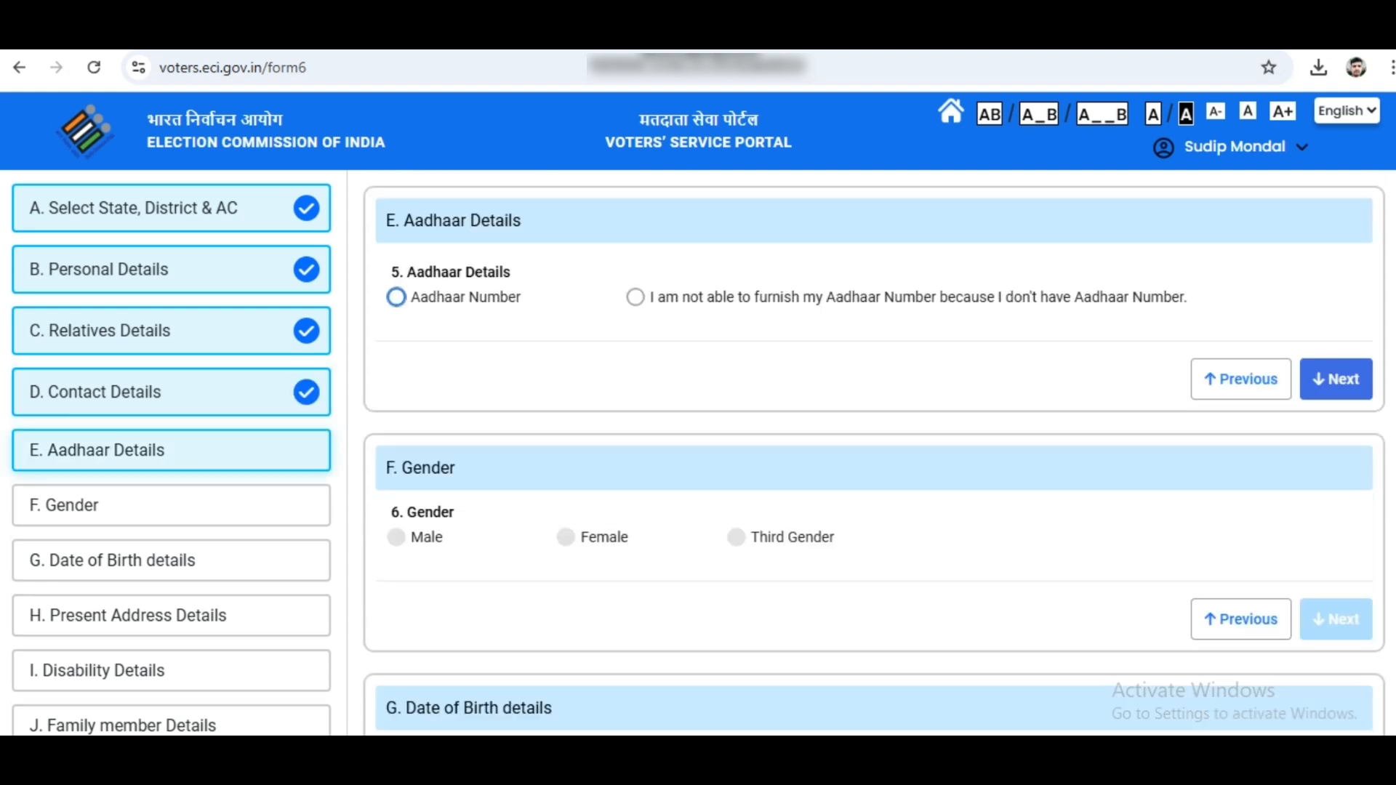
# Step: Enter the applicant's Aadhaar number and set gender to Female
pyautogui.click(397, 297)
pyautogui.click(540, 385)
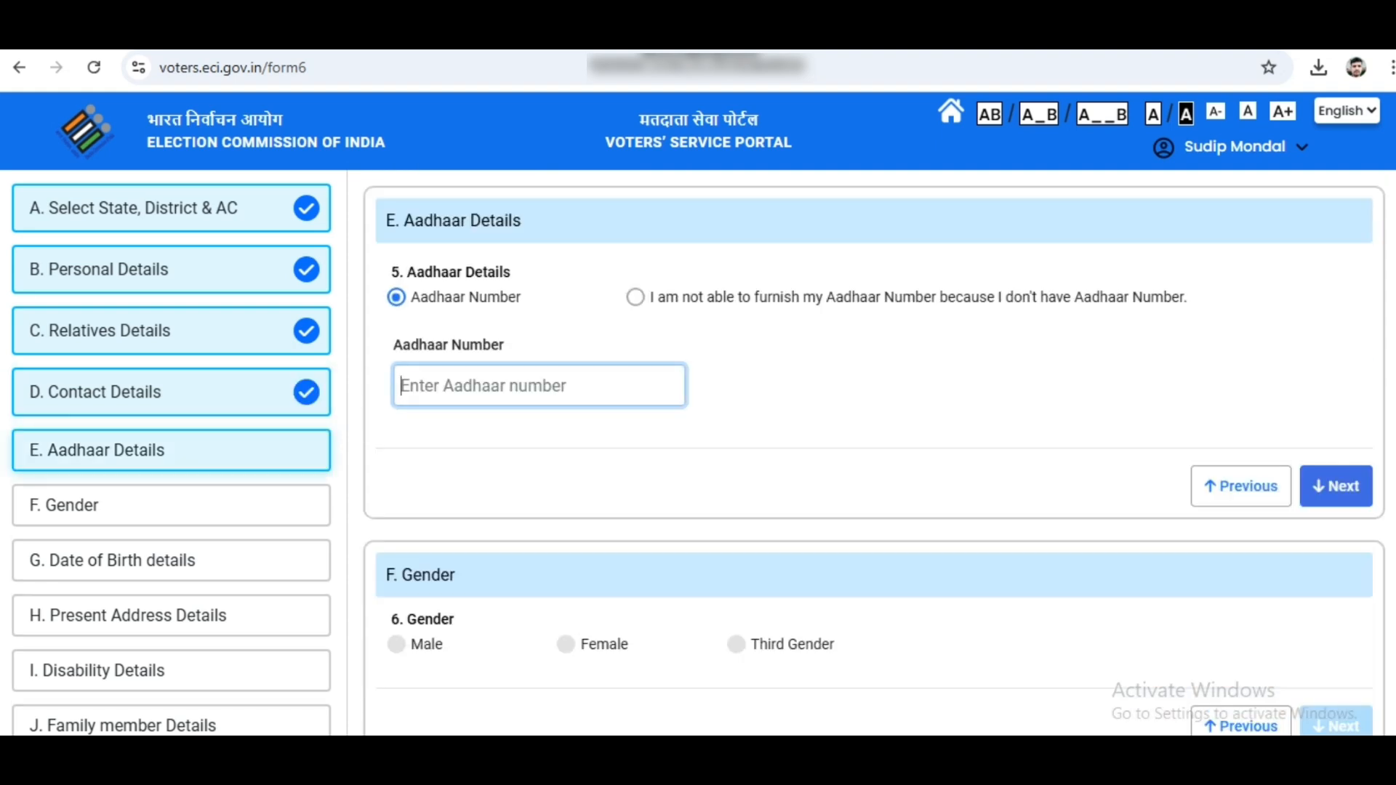
pyautogui.write('••••')
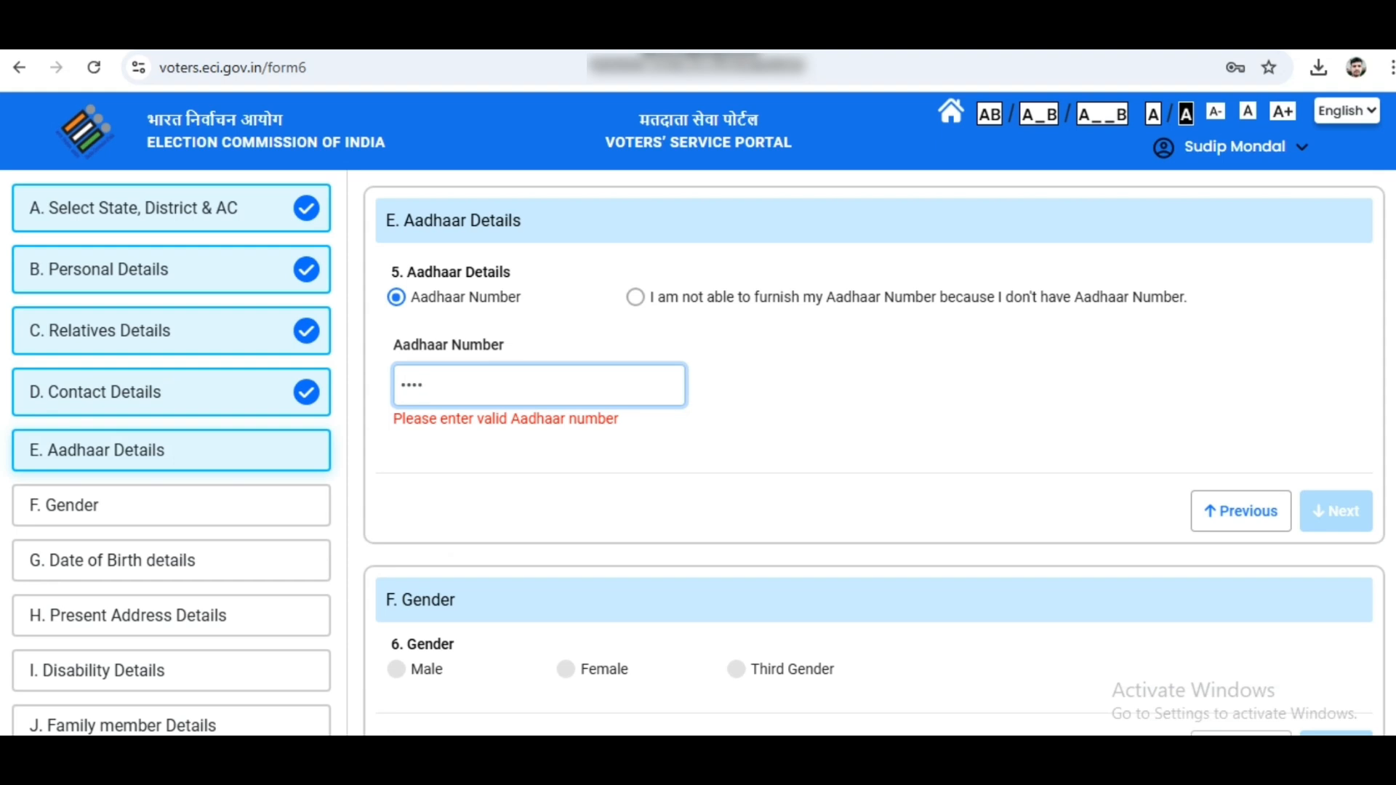
pyautogui.write('••••••••')
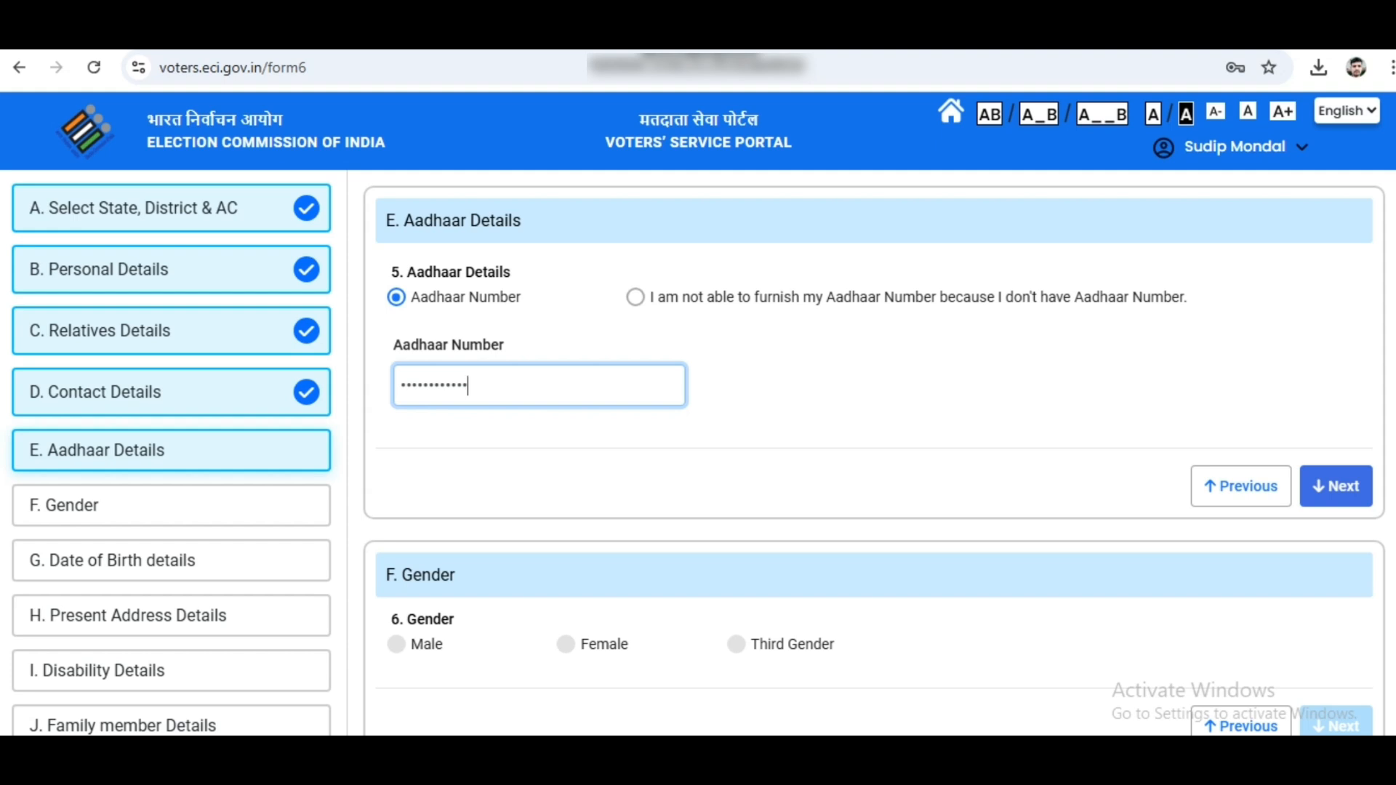
pyautogui.press('Return')
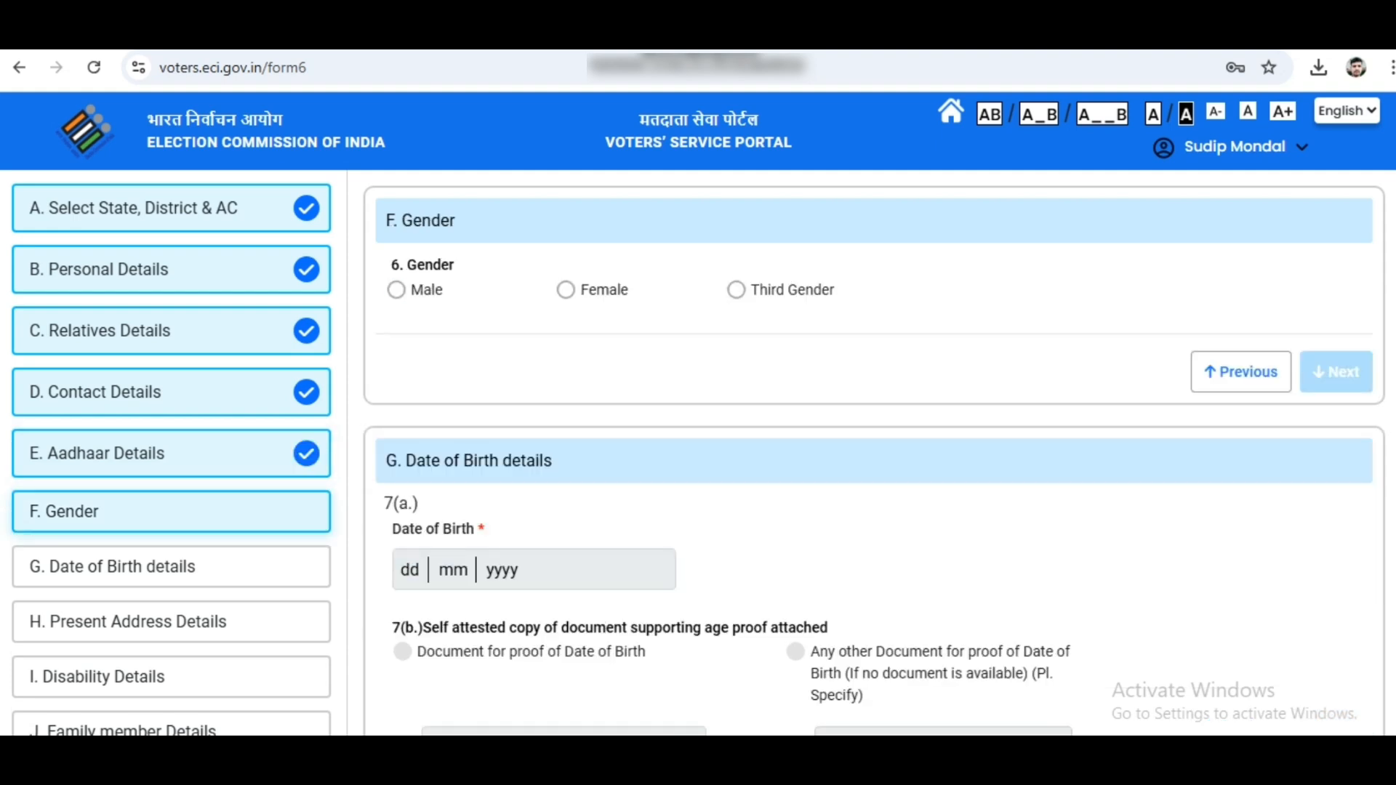
pyautogui.click(565, 290)
pyautogui.press('Return')
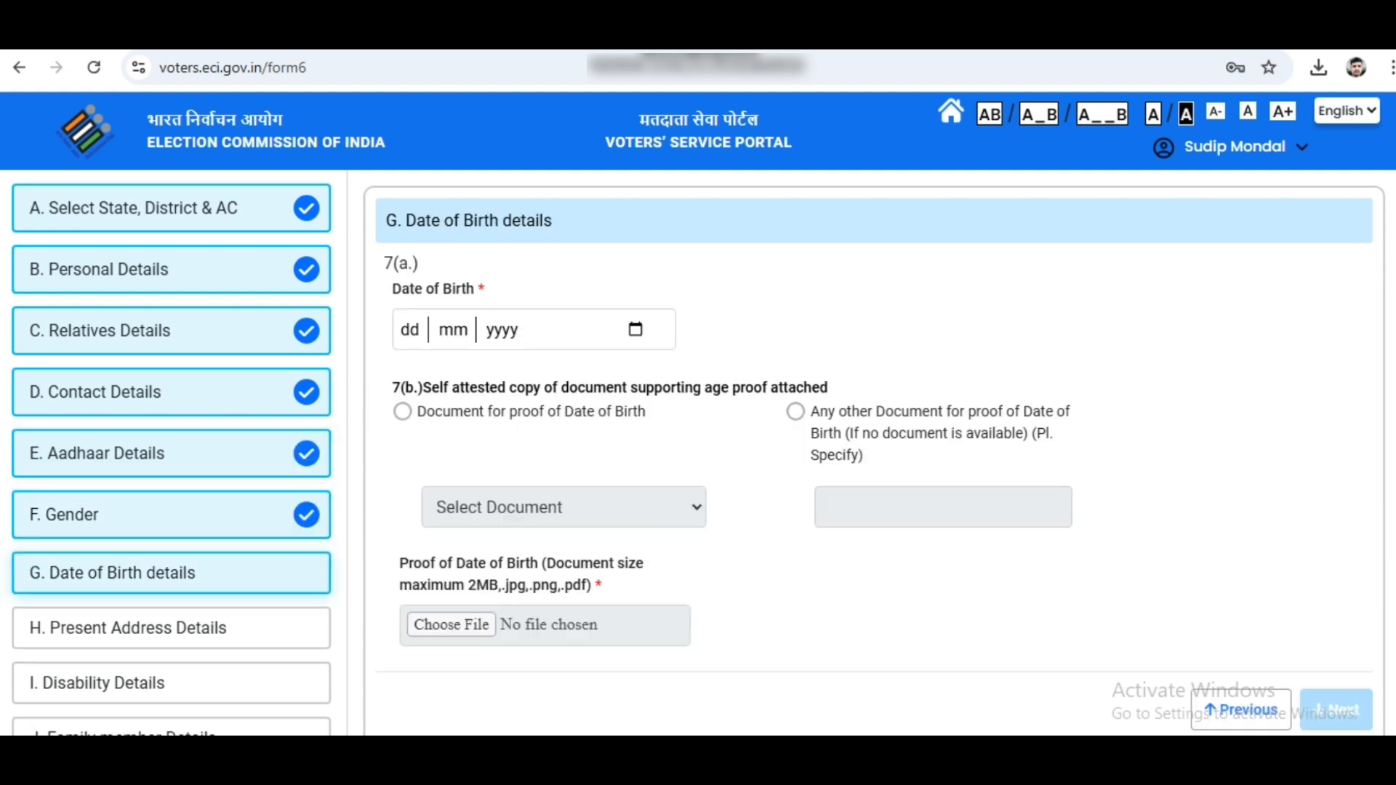
pyautogui.click(636, 329)
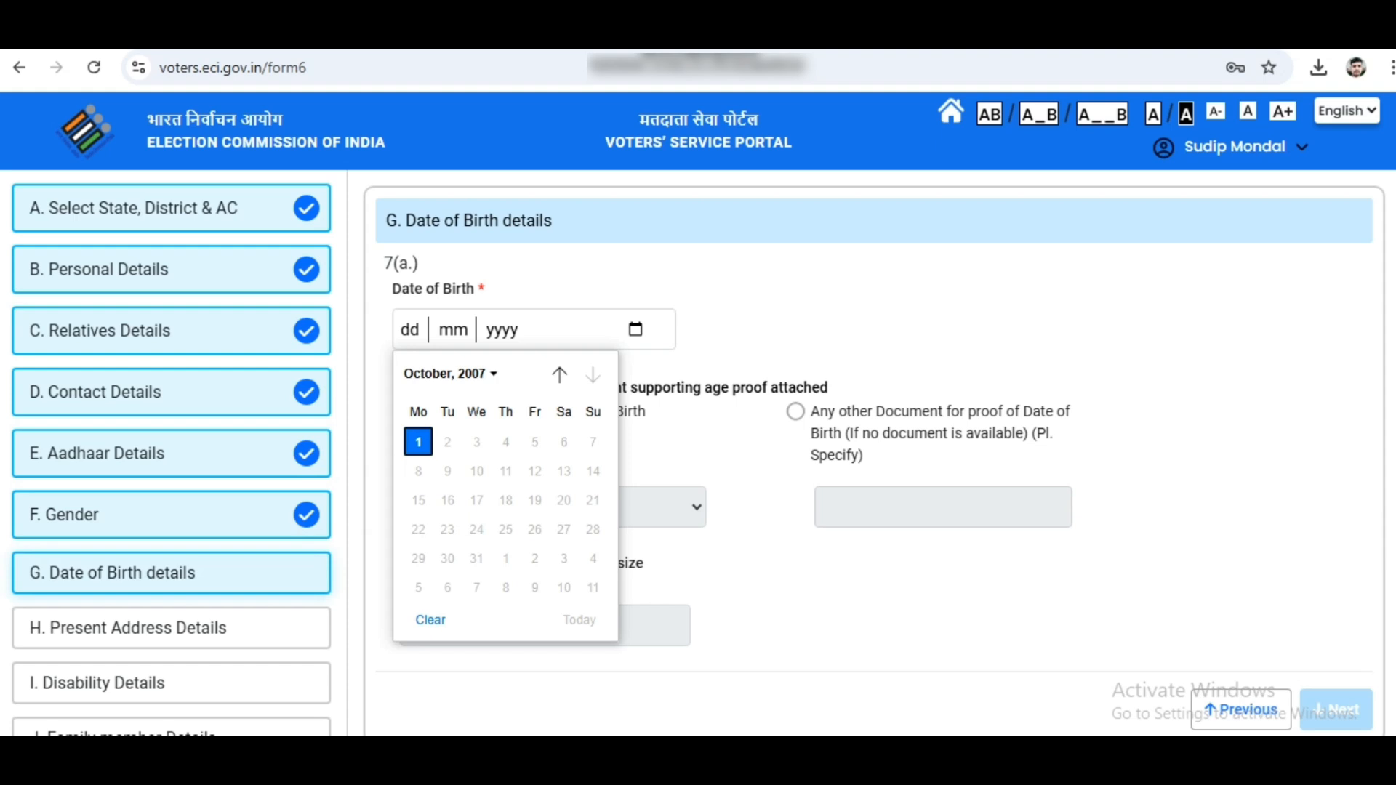
pyautogui.click(451, 373)
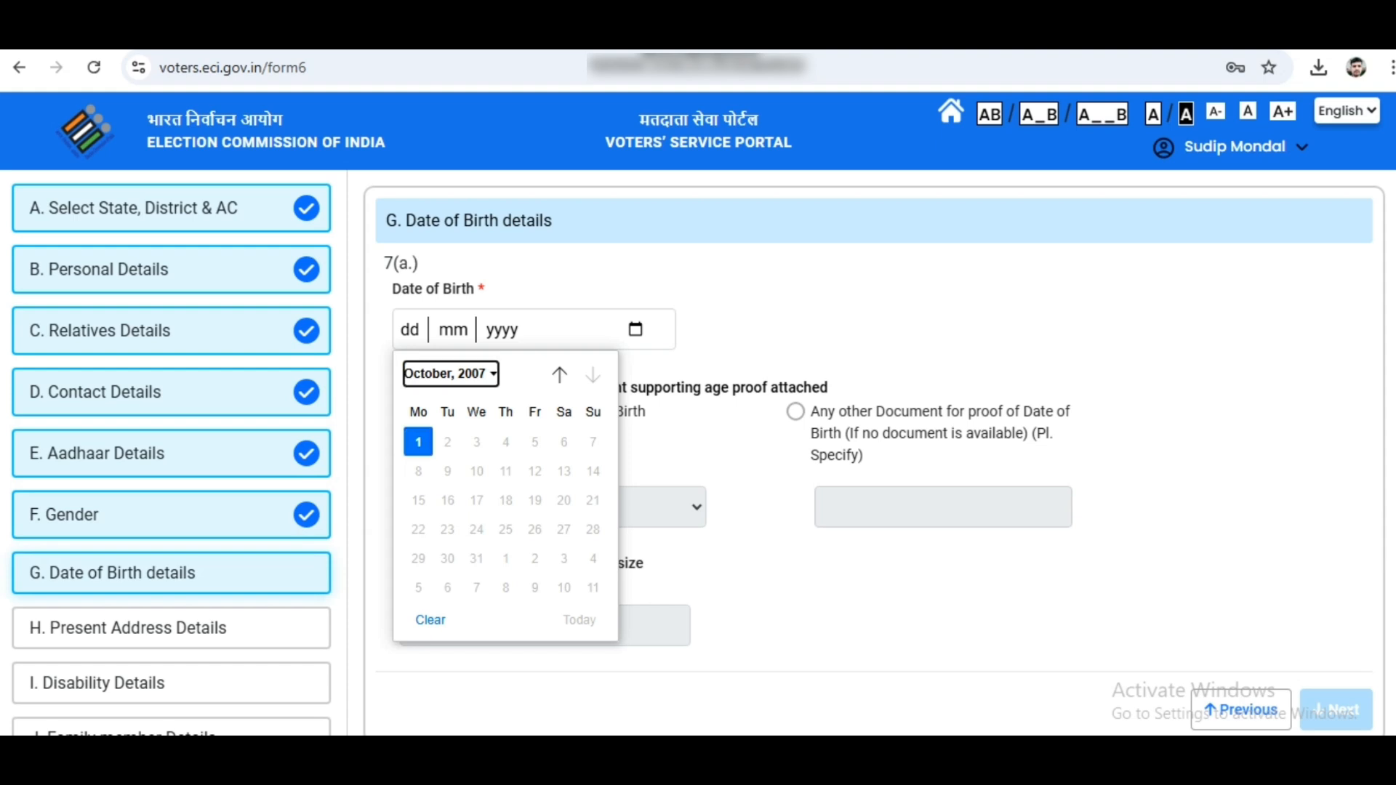
pyautogui.click(426, 434)
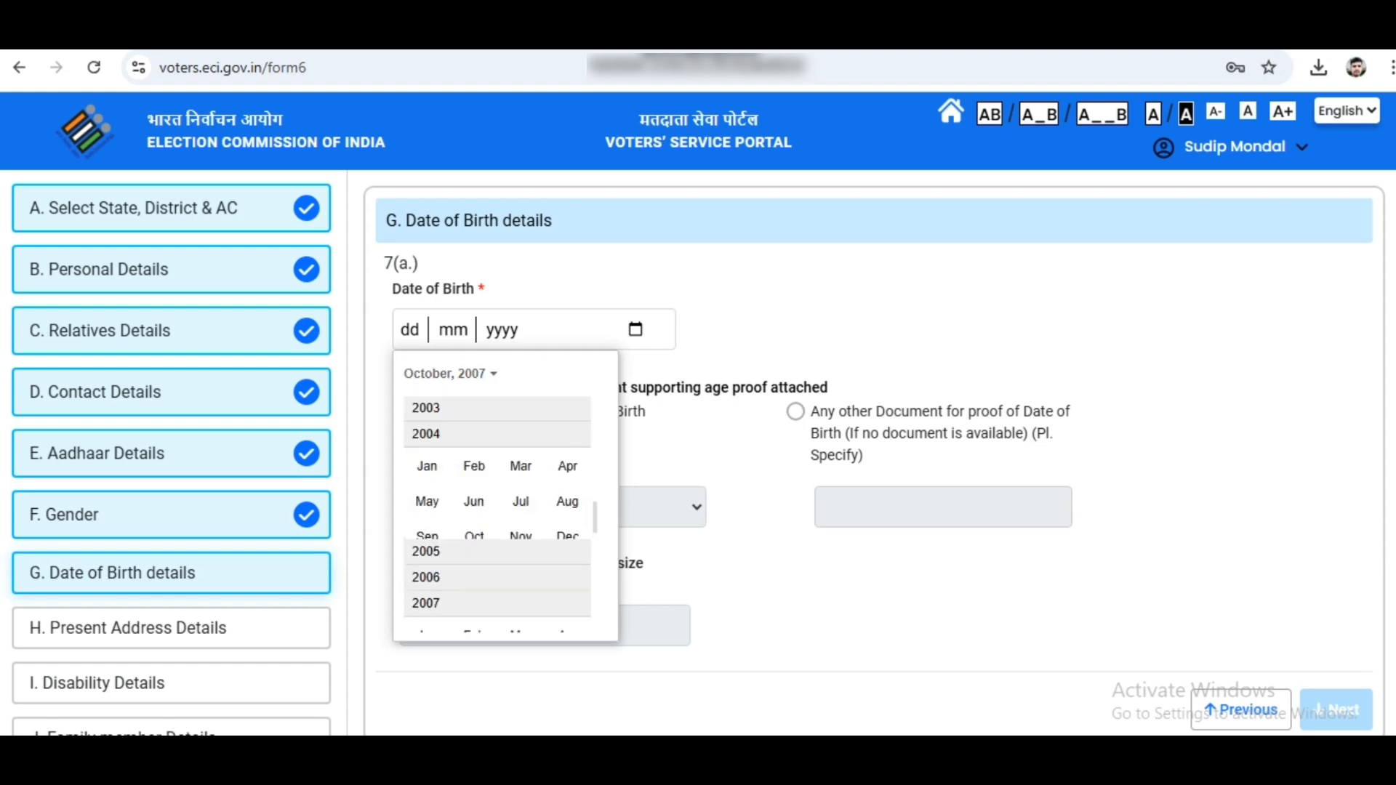
pyautogui.click(473, 466)
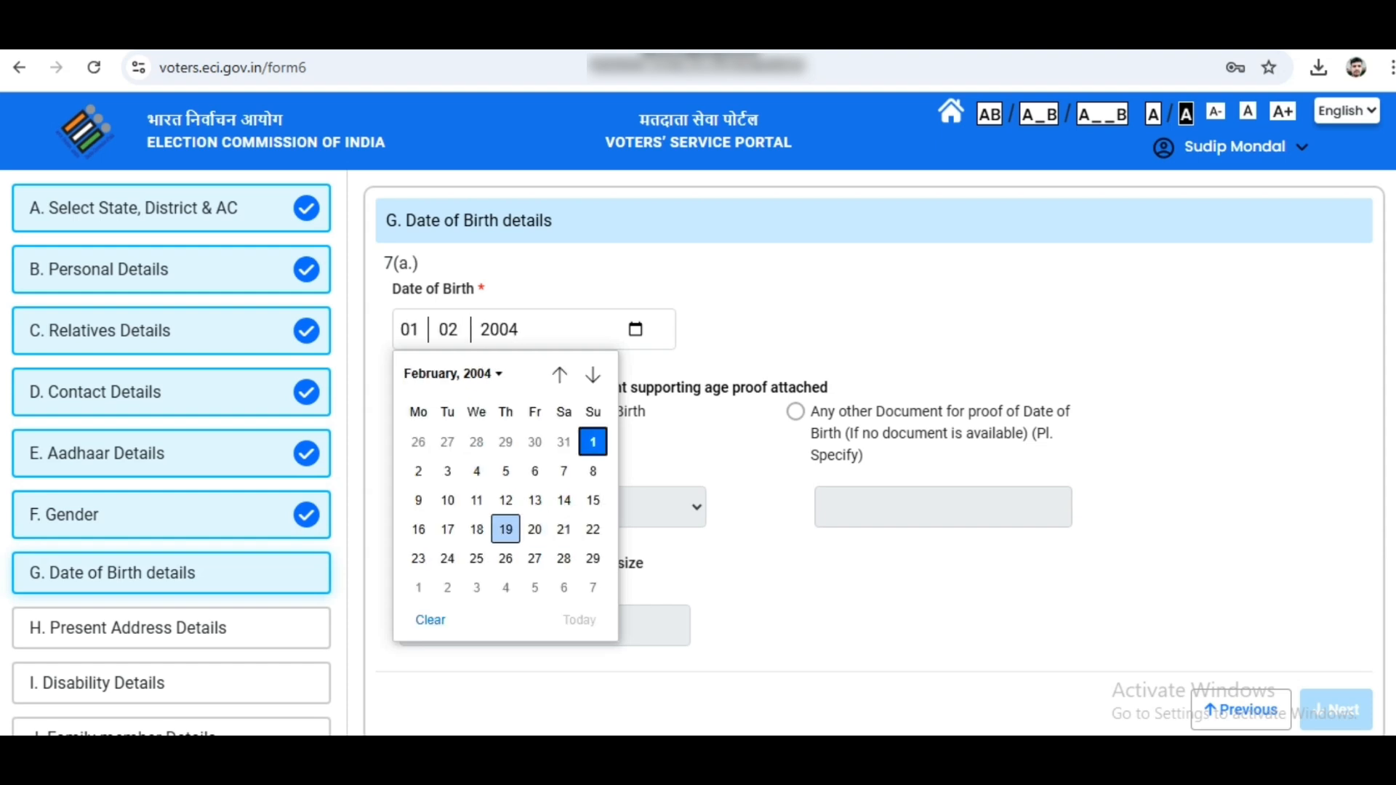
pyautogui.click(505, 529)
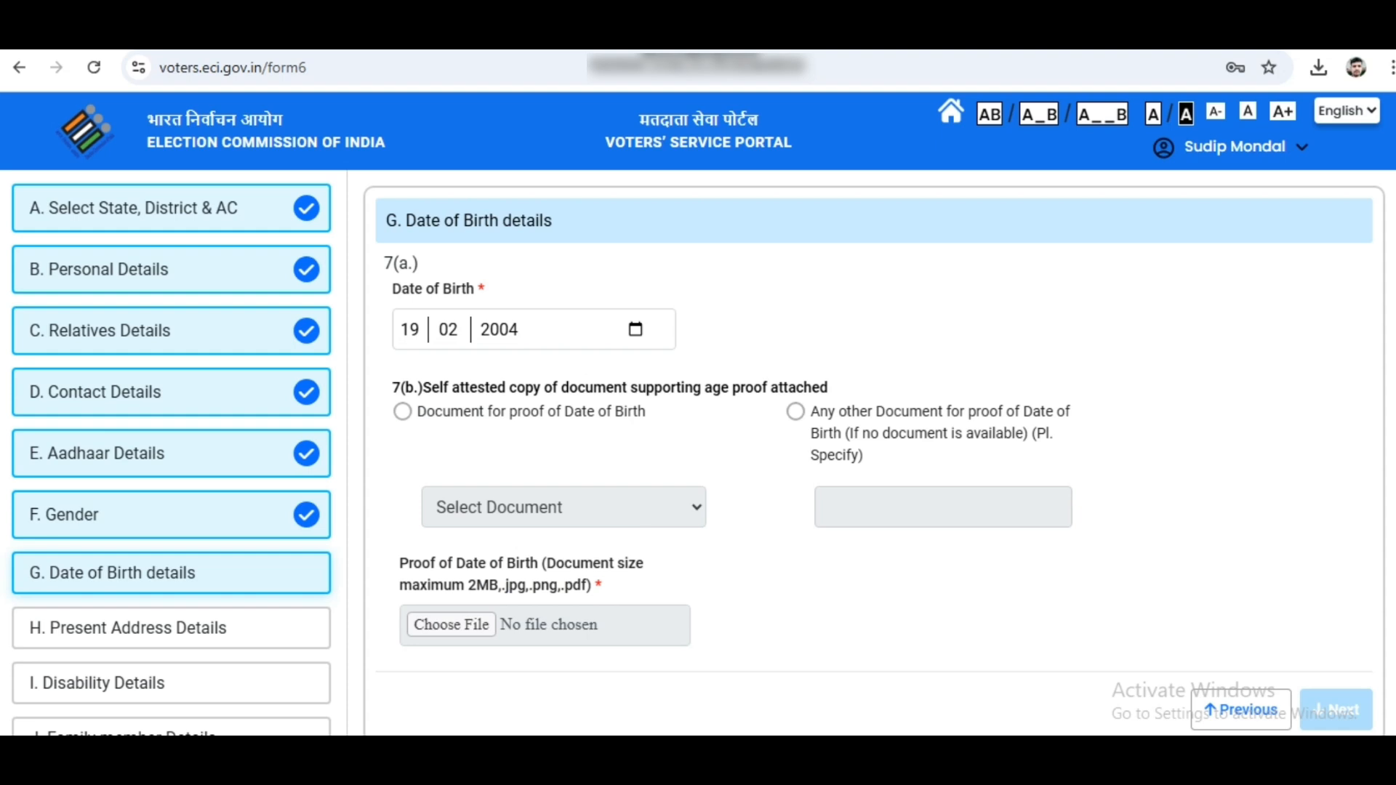
# Step: Upload PAN CARD.jpeg as the Pan Card age-proof document and proceed to the address details
pyautogui.click(403, 412)
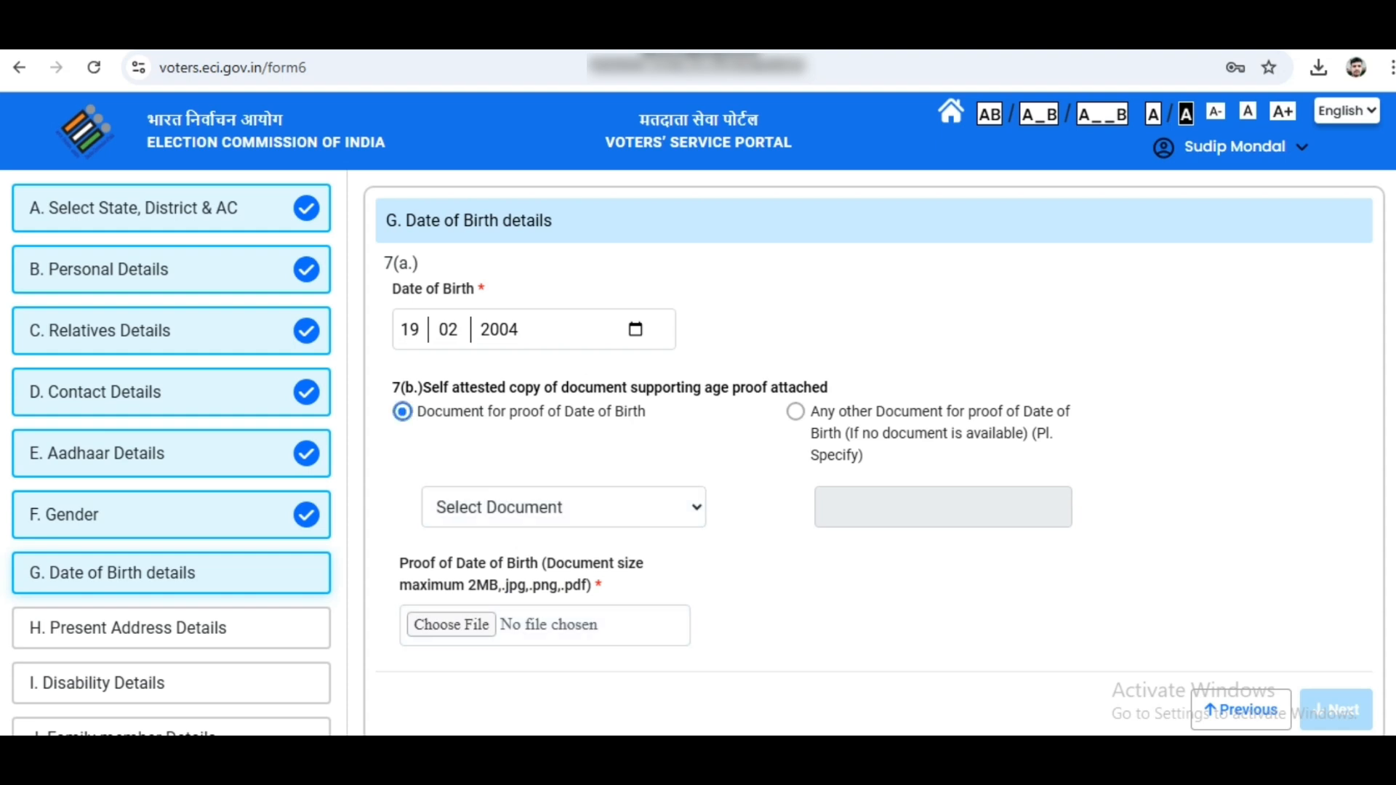
pyautogui.click(523, 507)
pyautogui.click(469, 627)
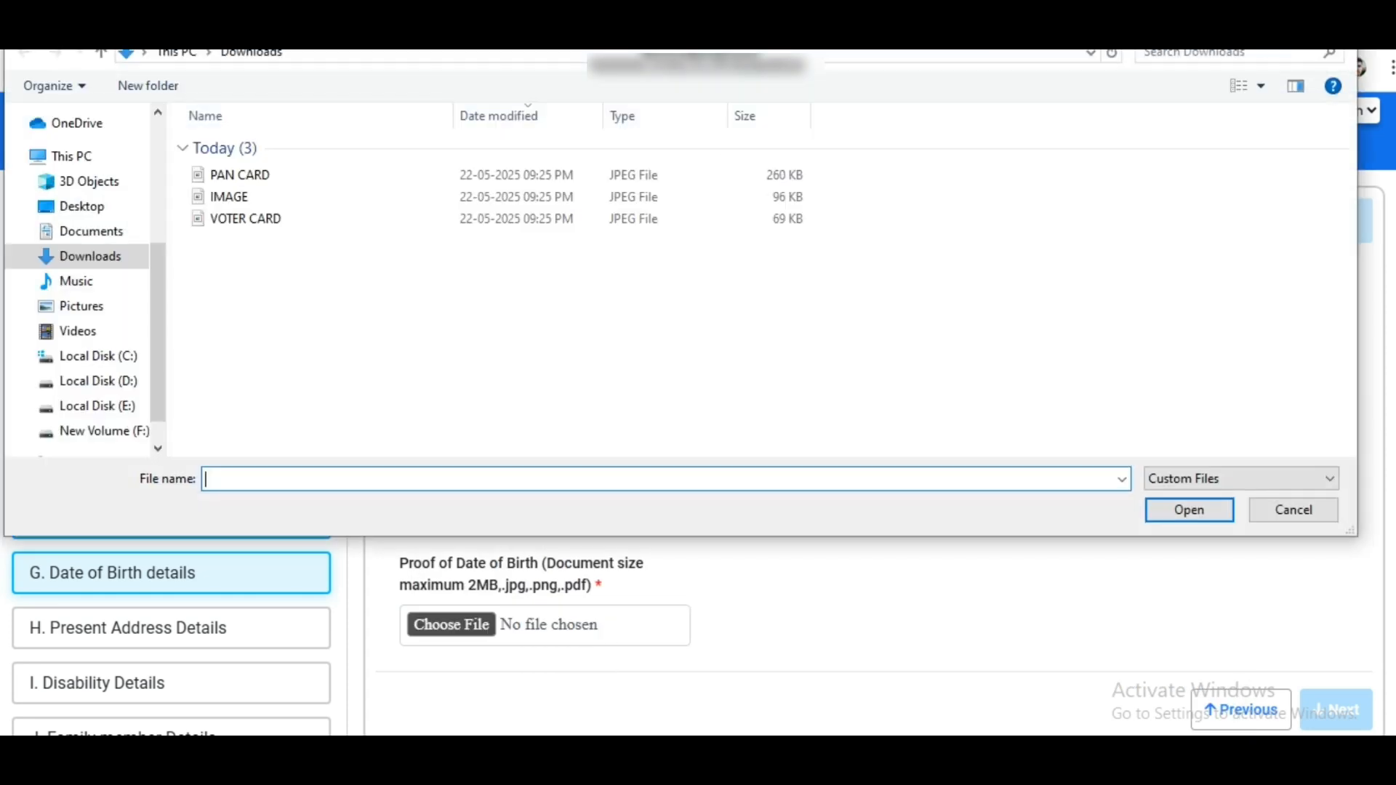
pyautogui.doubleClick(240, 175)
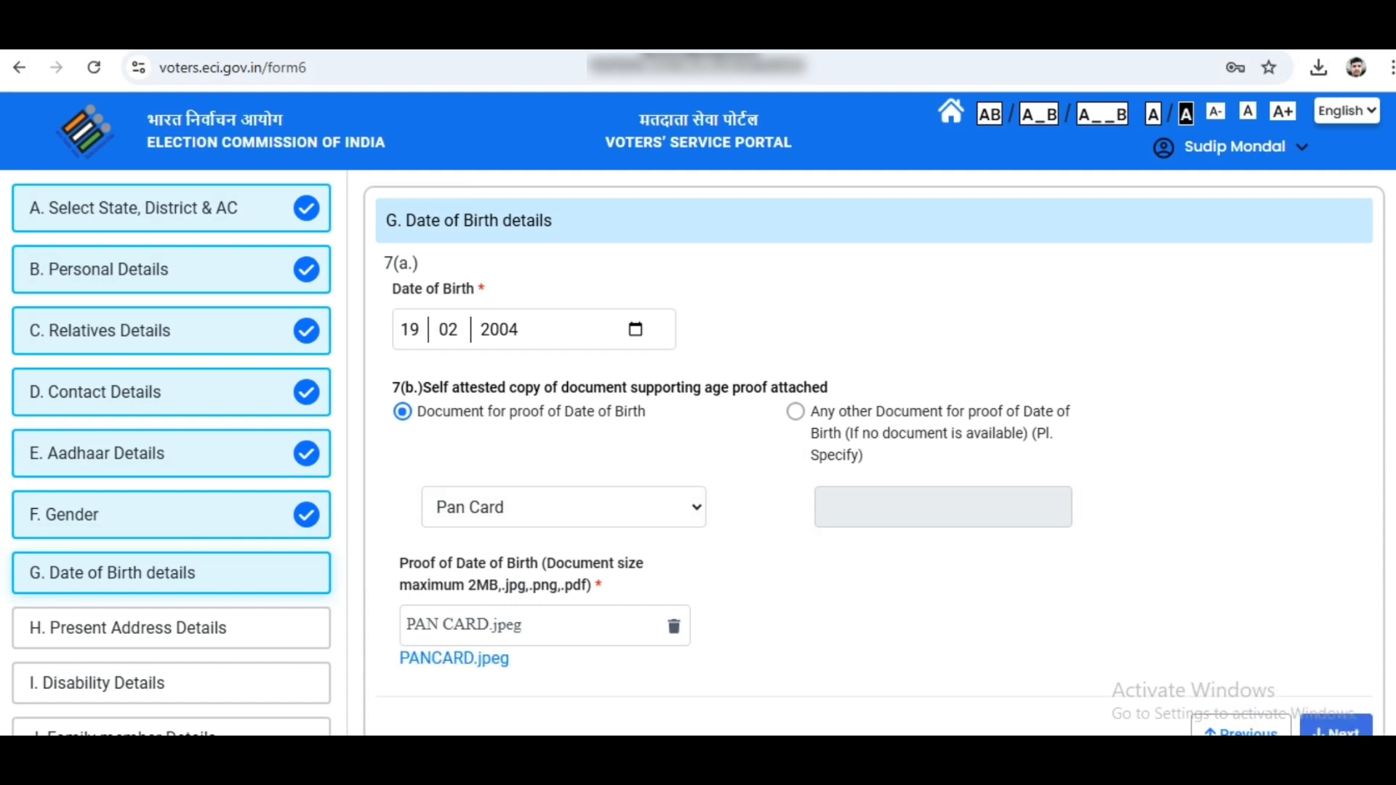
pyautogui.scroll(-3, 873, 454)
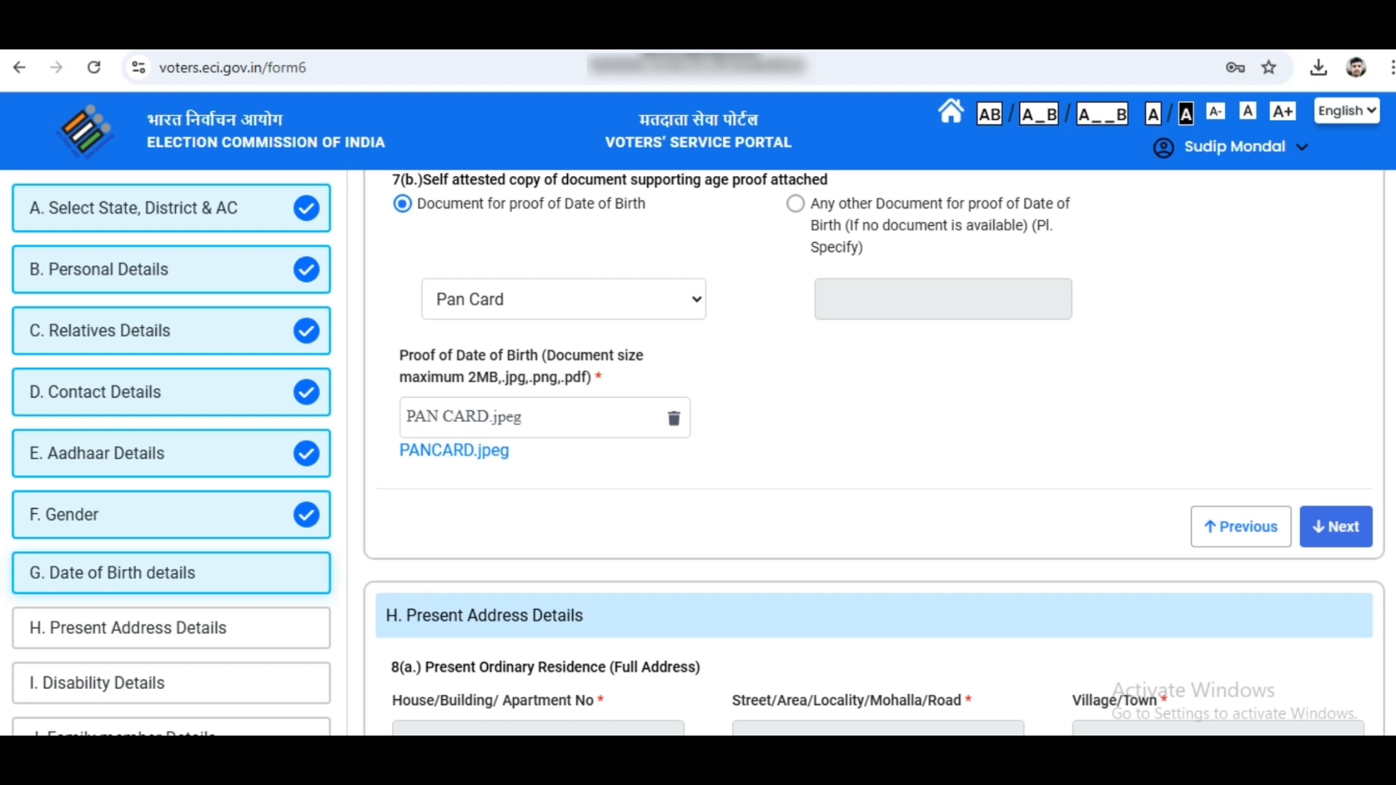
pyautogui.click(1336, 526)
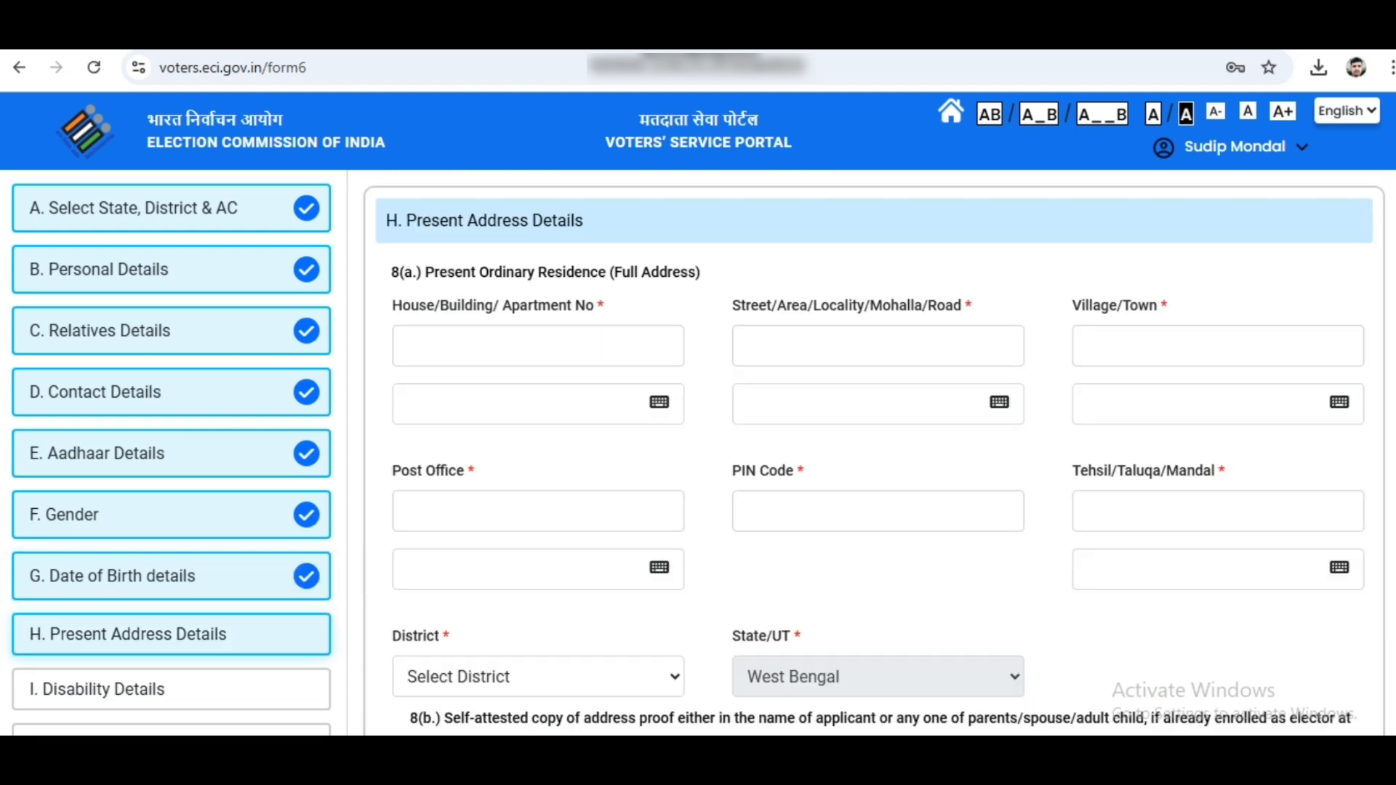
# Step: Enter the house number and the English street name, revising the street's last word
pyautogui.click(602, 346)
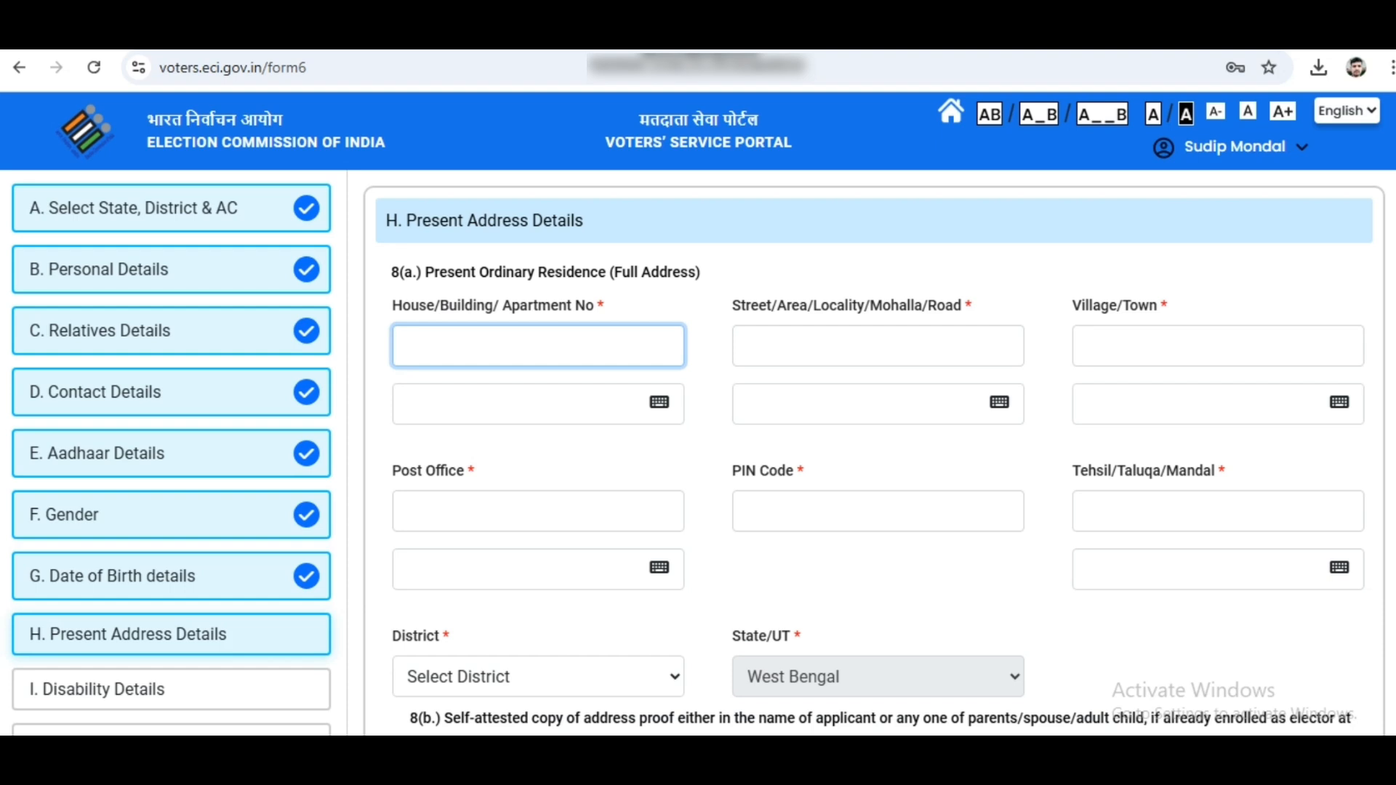
pyautogui.click(878, 347)
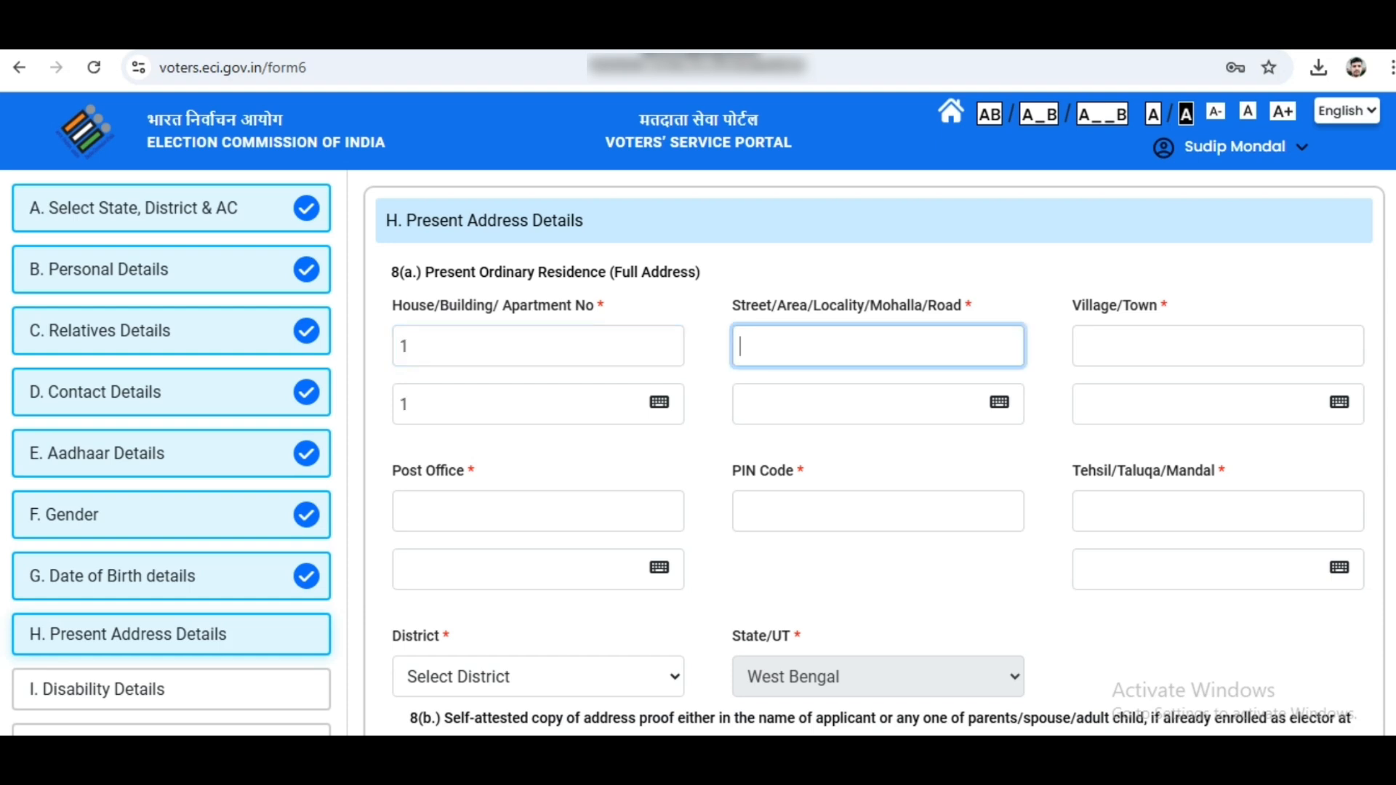
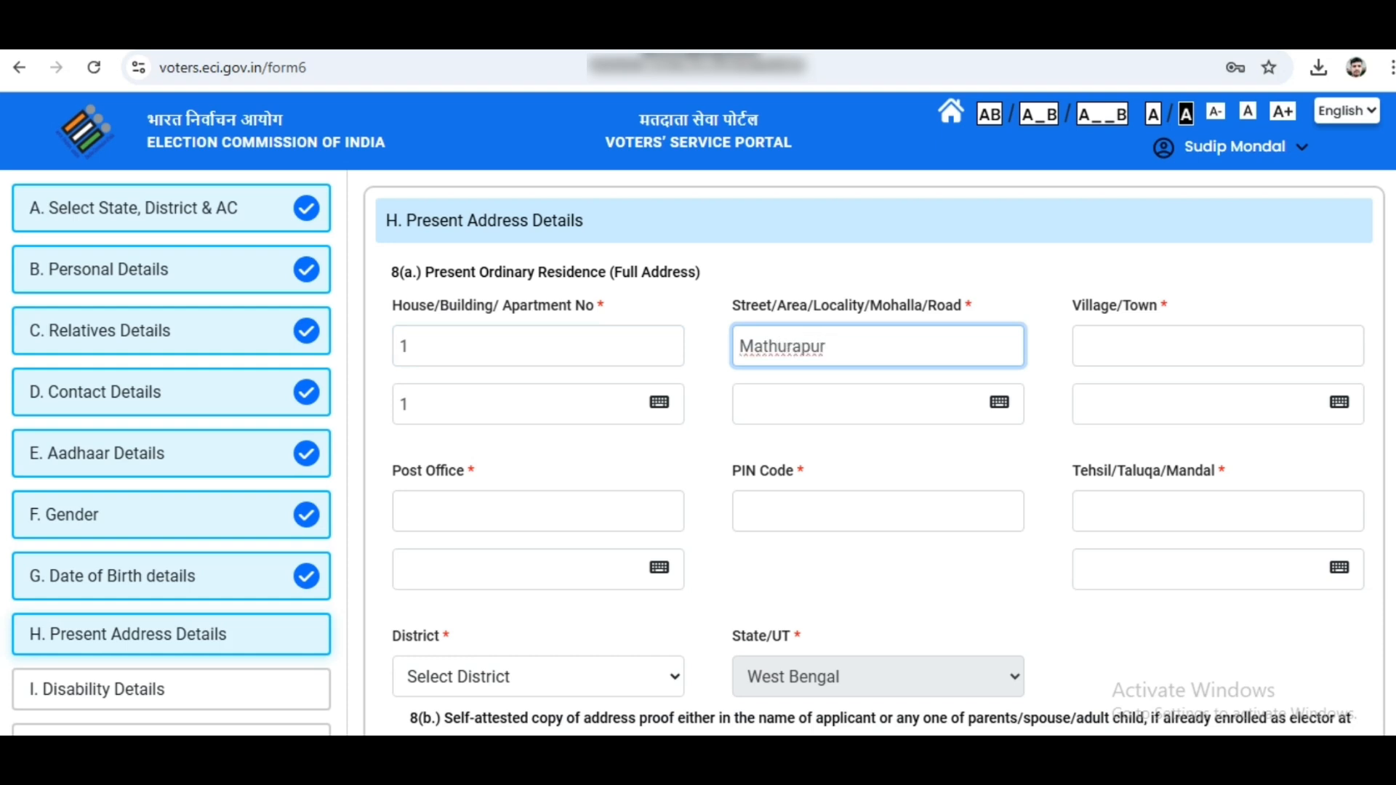
pyautogui.press('Tab')
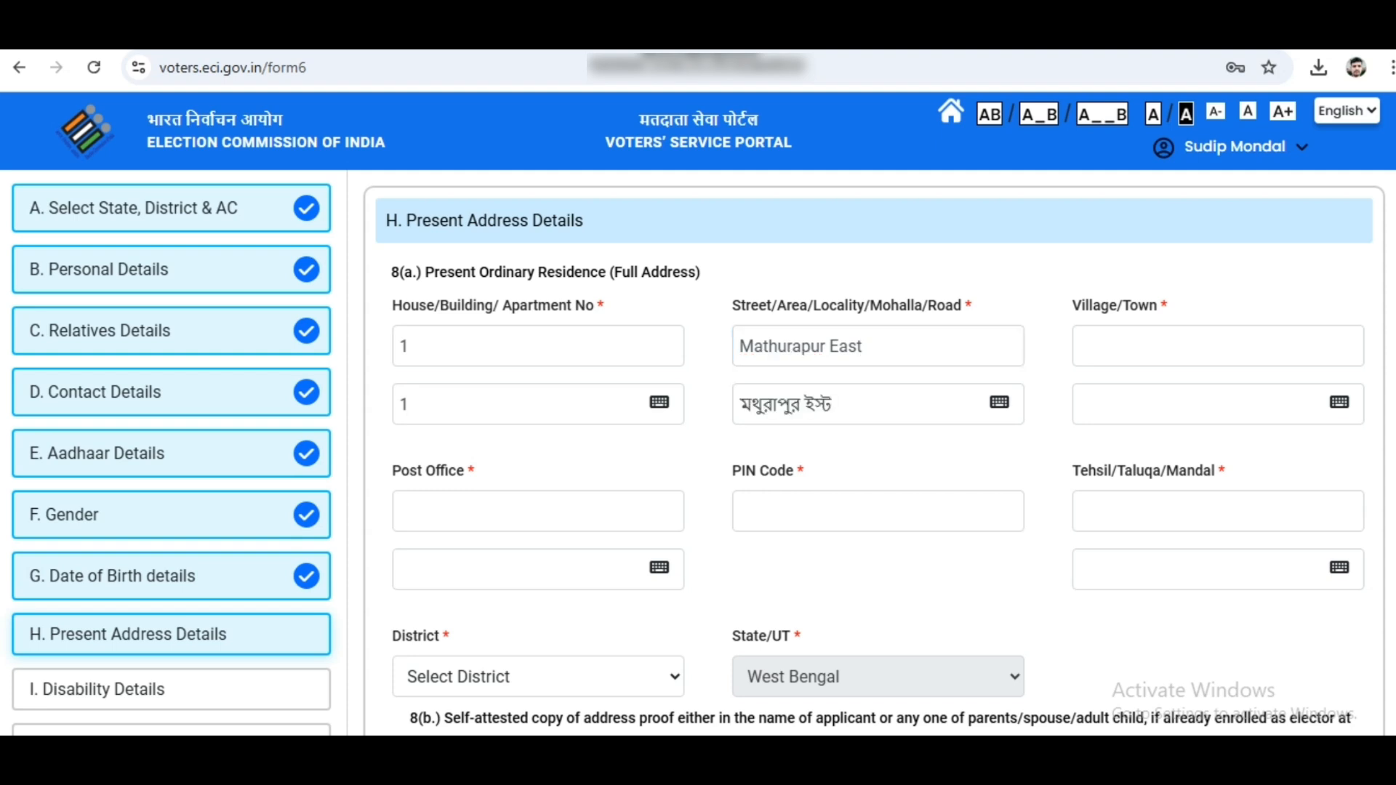
pyautogui.click(863, 346)
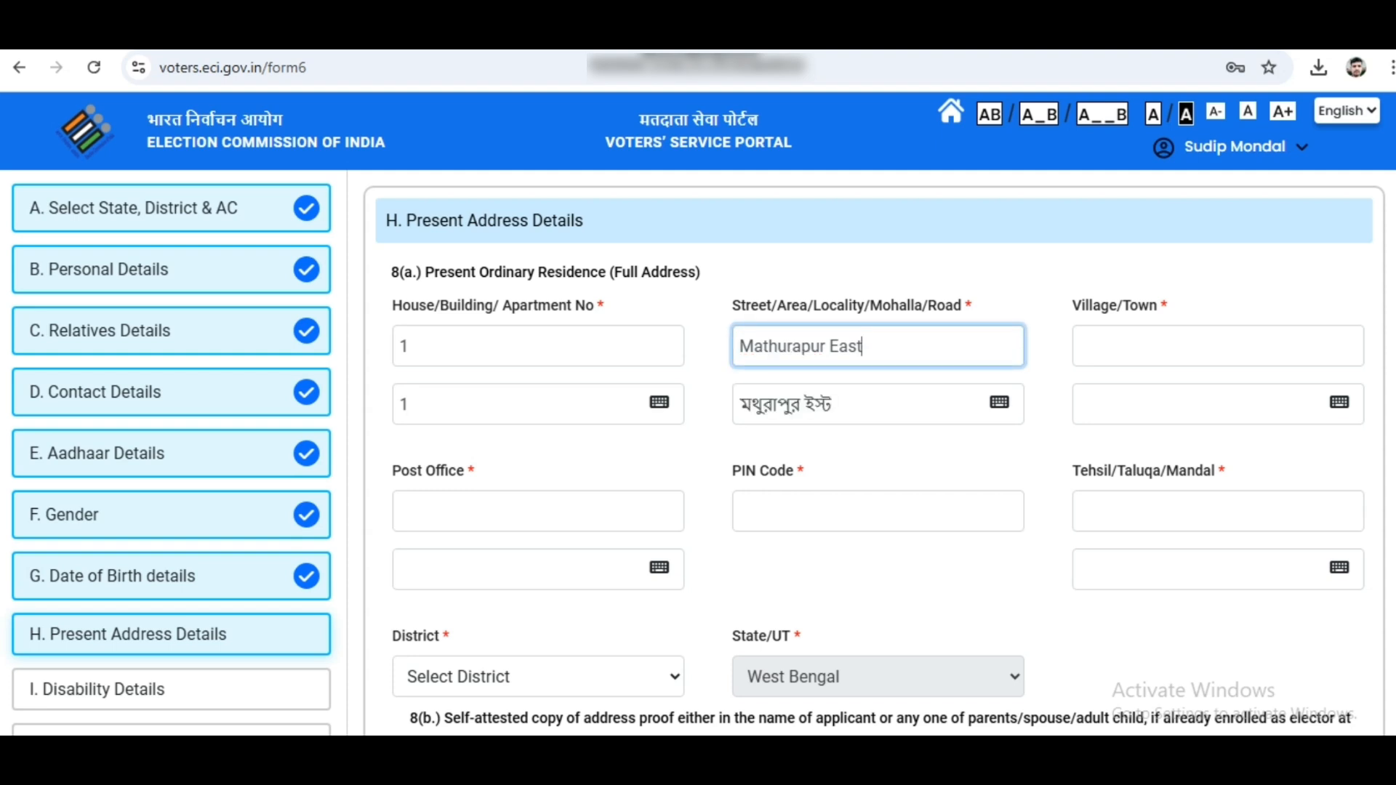
pyautogui.press('BackSpace')
pyautogui.press('BackSpace')
pyautogui.press('BackSpace')
pyautogui.press('BackSpace')
pyautogui.write('Purba')
pyautogui.click(474, 470)
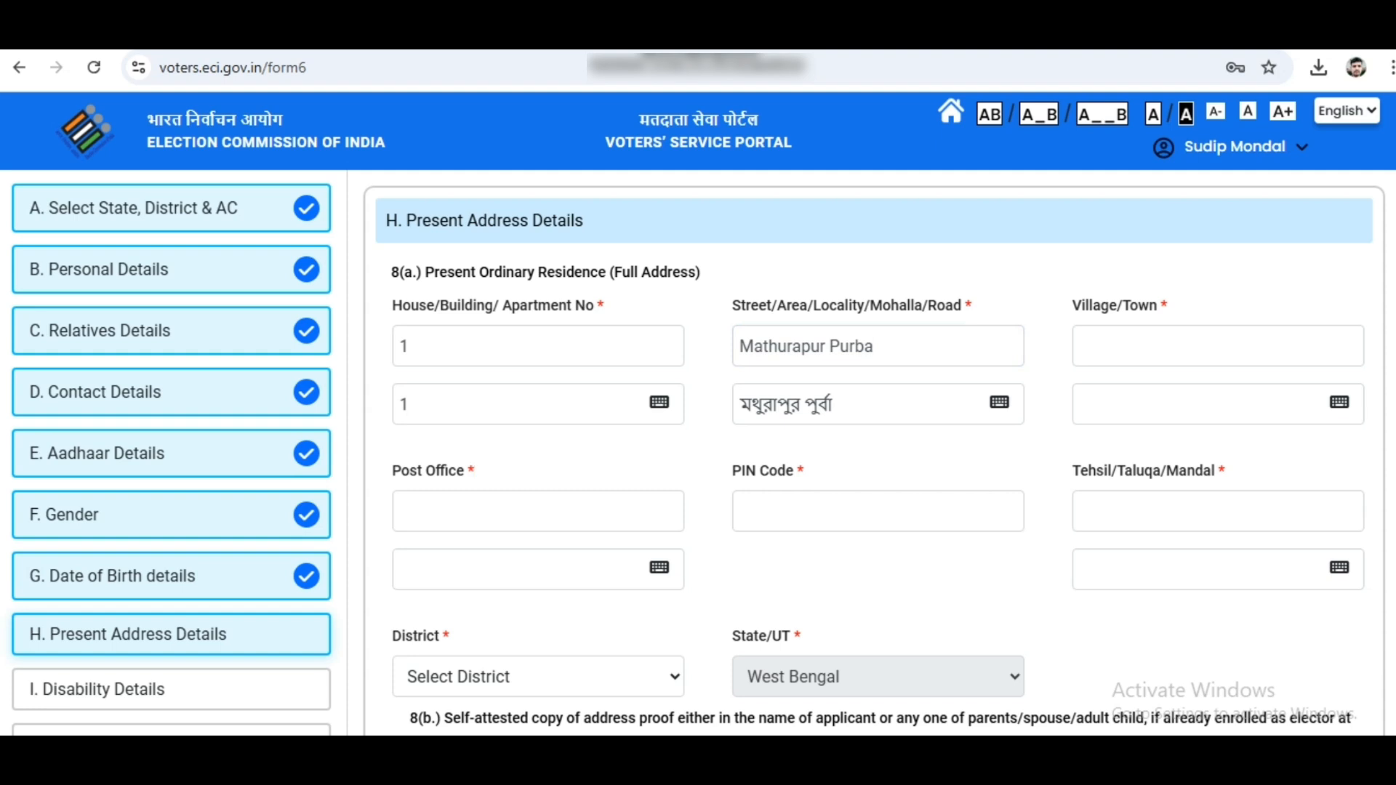
# Step: Replace the short vowel with the long u sign ূ in the Bengali street name using the on-screen keyboard
pyautogui.click(829, 404)
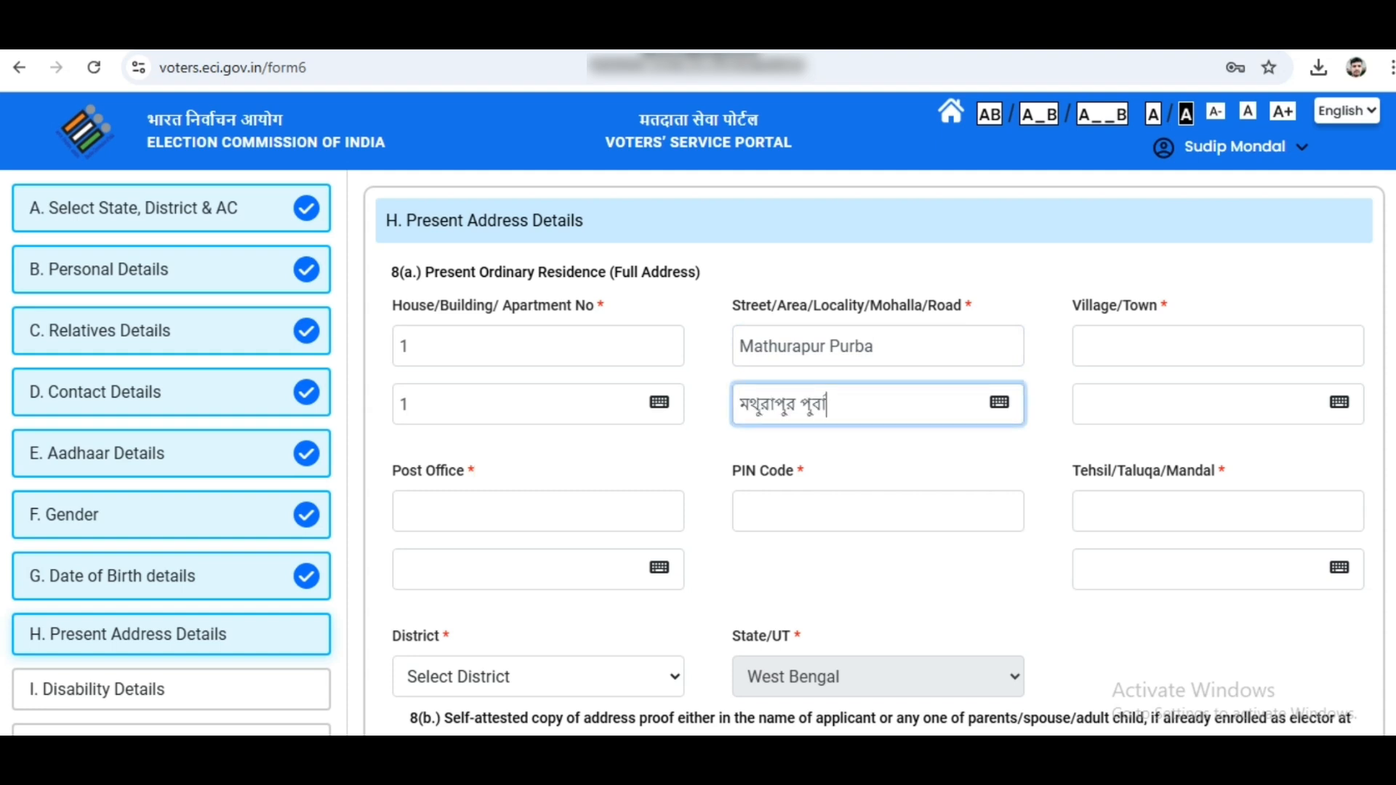
pyautogui.press('BackSpace')
pyautogui.click(999, 402)
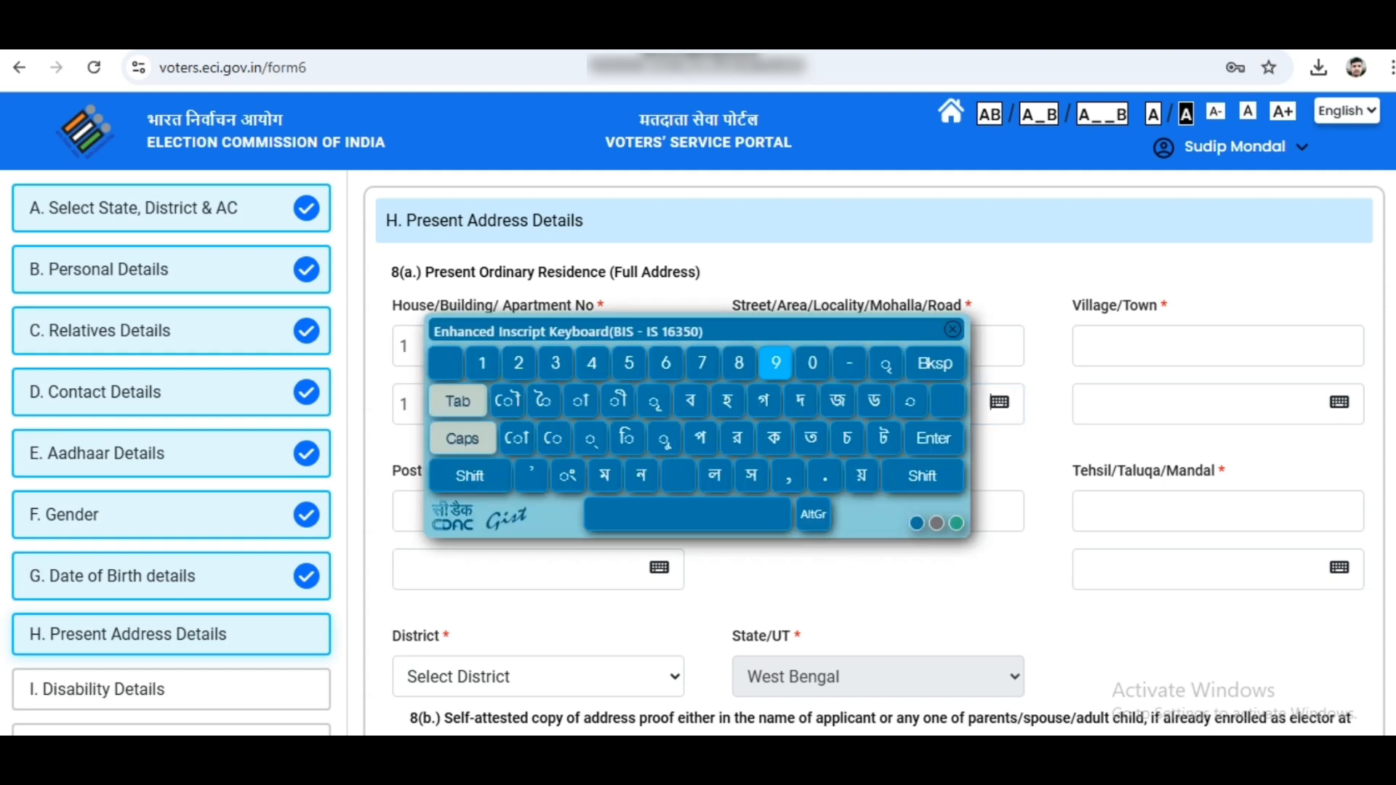
pyautogui.moveTo(749, 333); pyautogui.dragTo(454, 335)
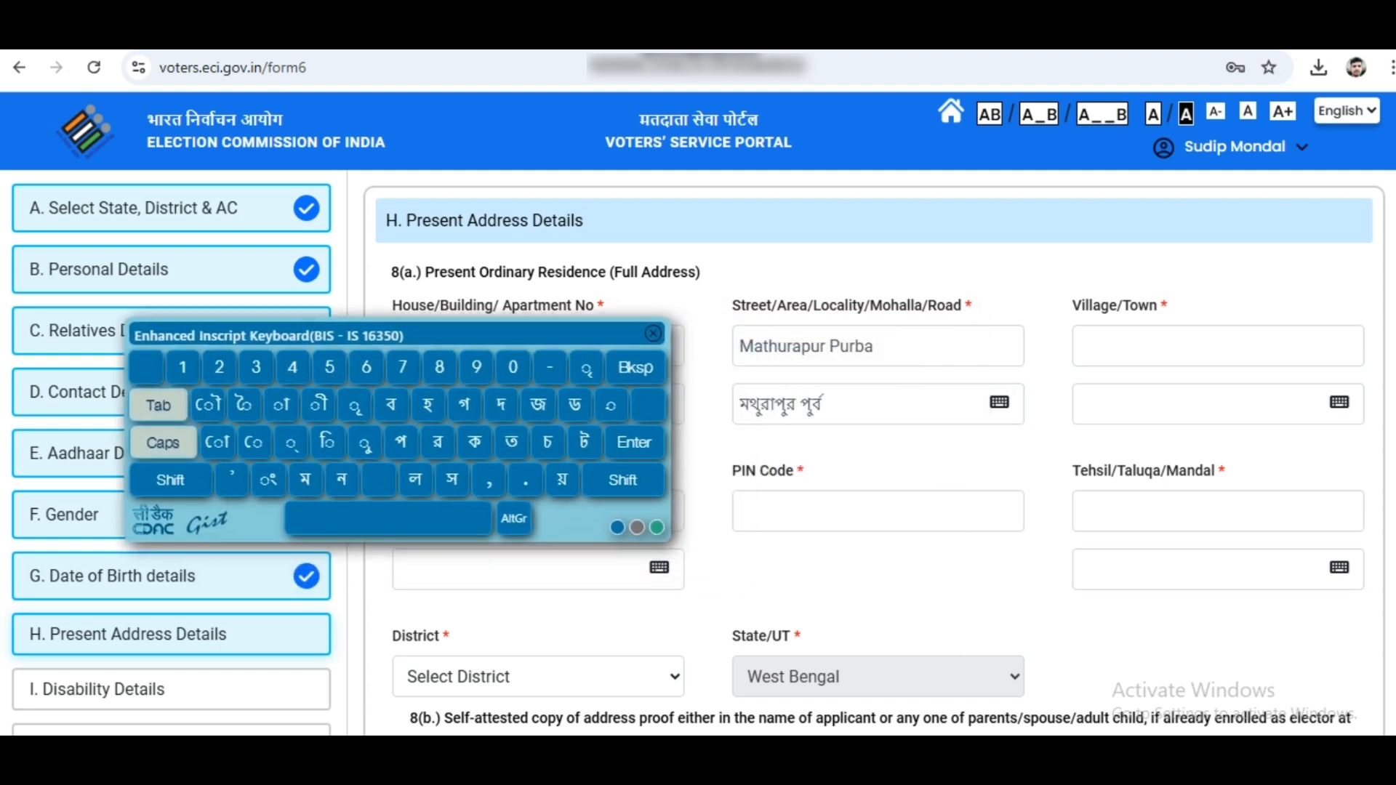
pyautogui.click(815, 404)
pyautogui.press('BackSpace')
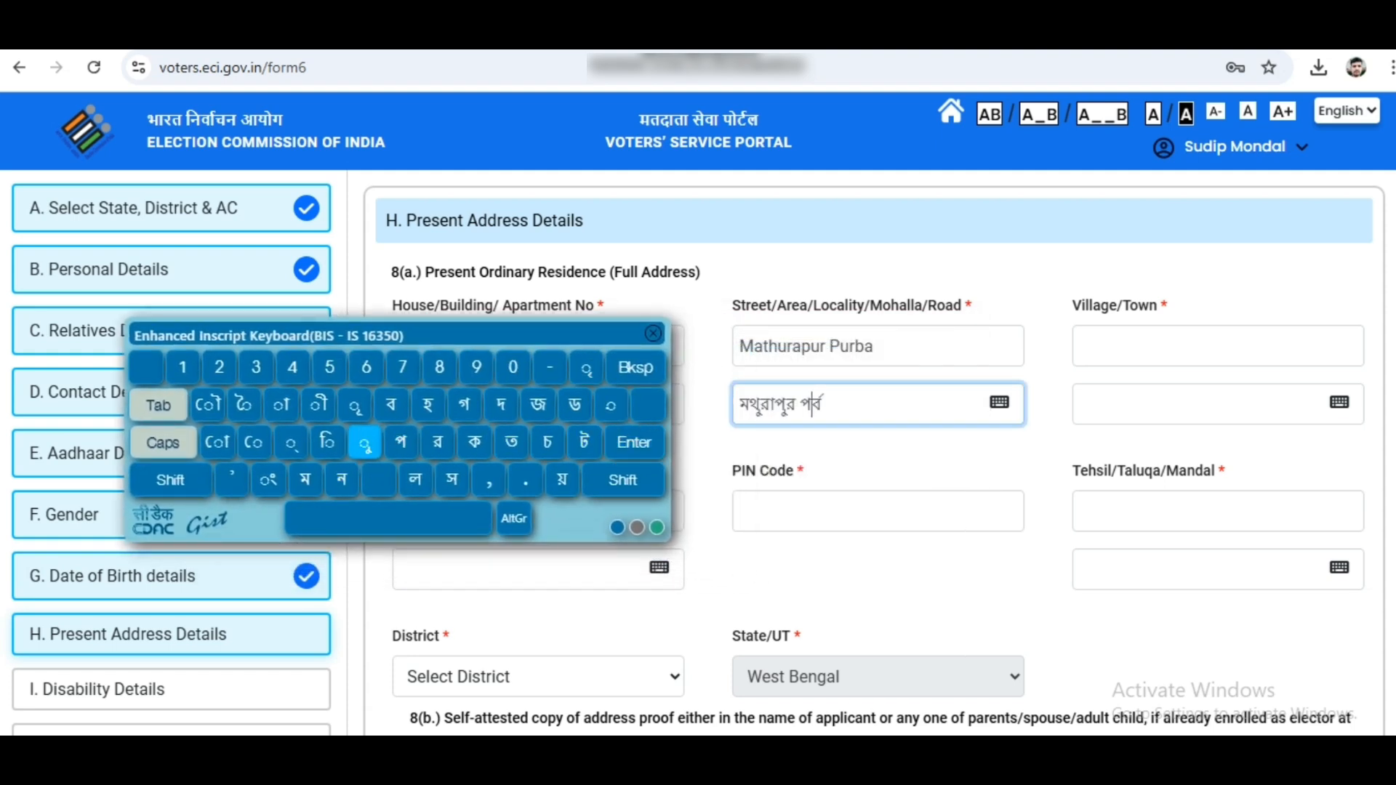
pyautogui.click(355, 405)
pyautogui.click(825, 404)
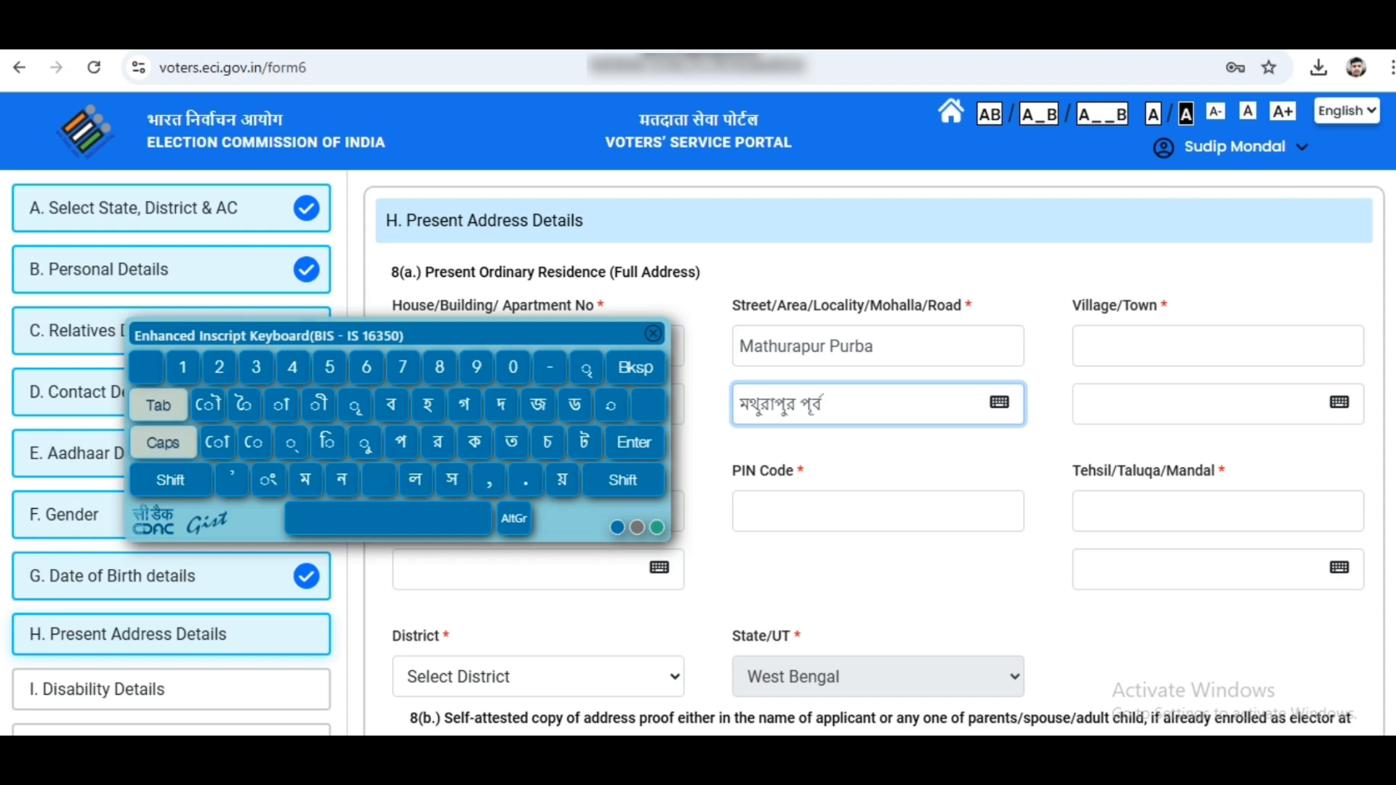
pyautogui.click(653, 334)
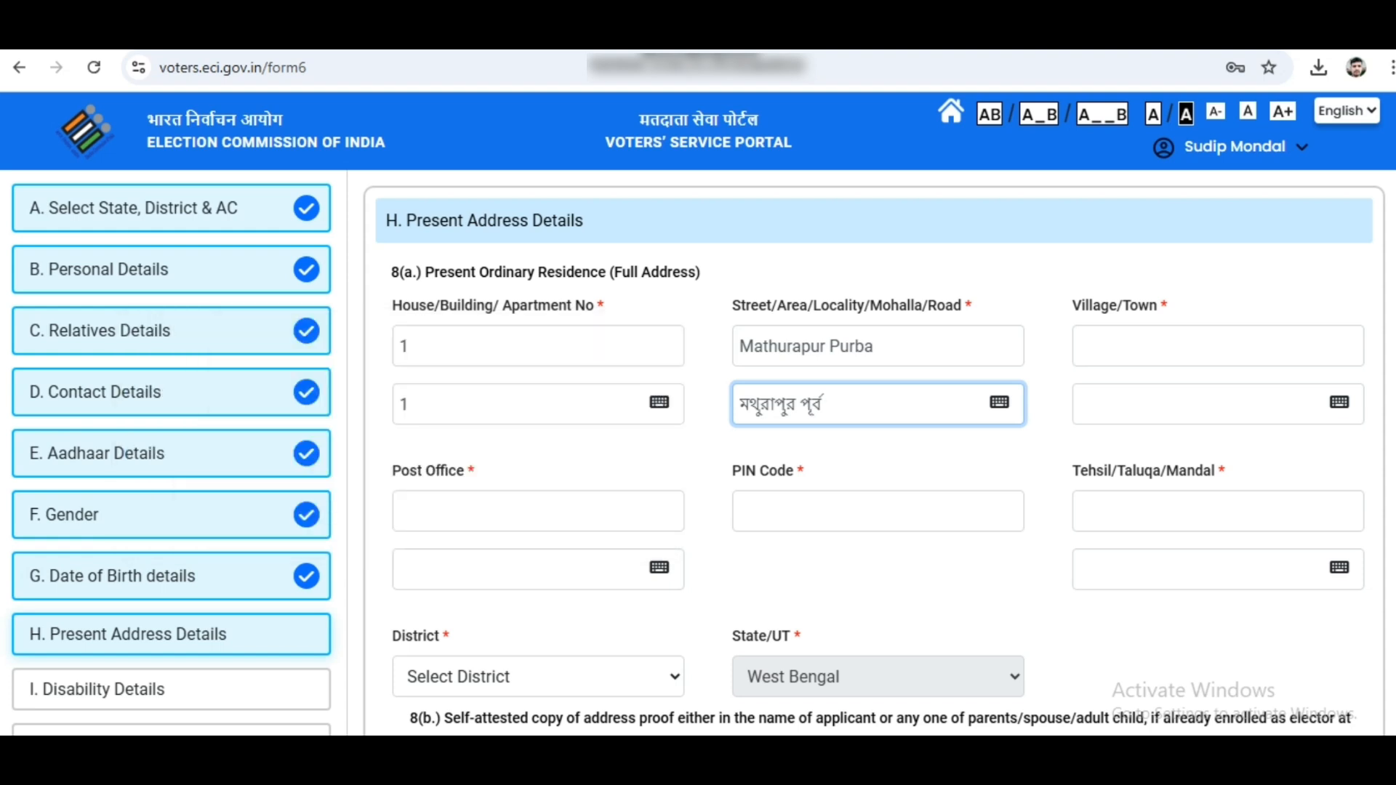
pyautogui.click(1164, 346)
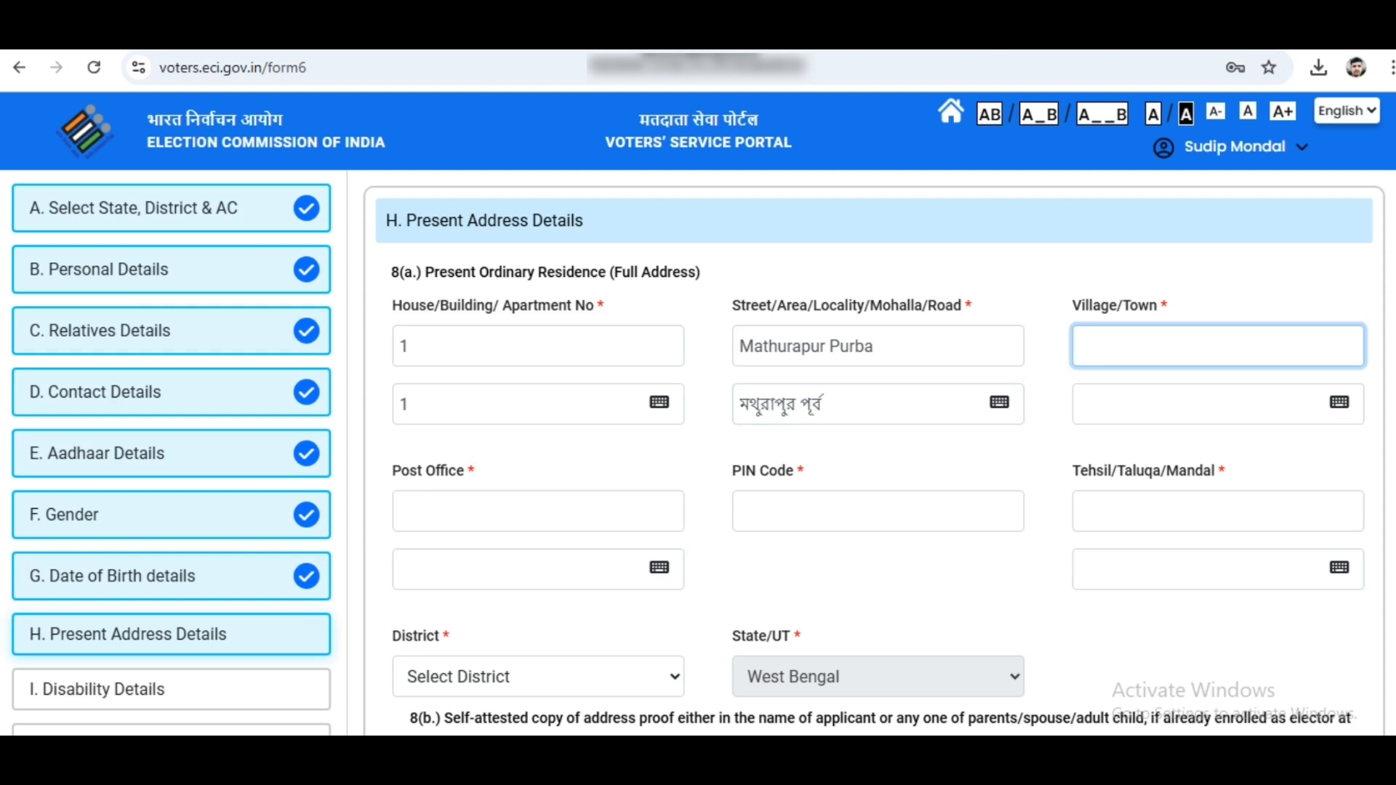
# Step: Enter the village, post office, PIN code and tehsil so each Bengali version auto-fills
pyautogui.write('Mathurapur')
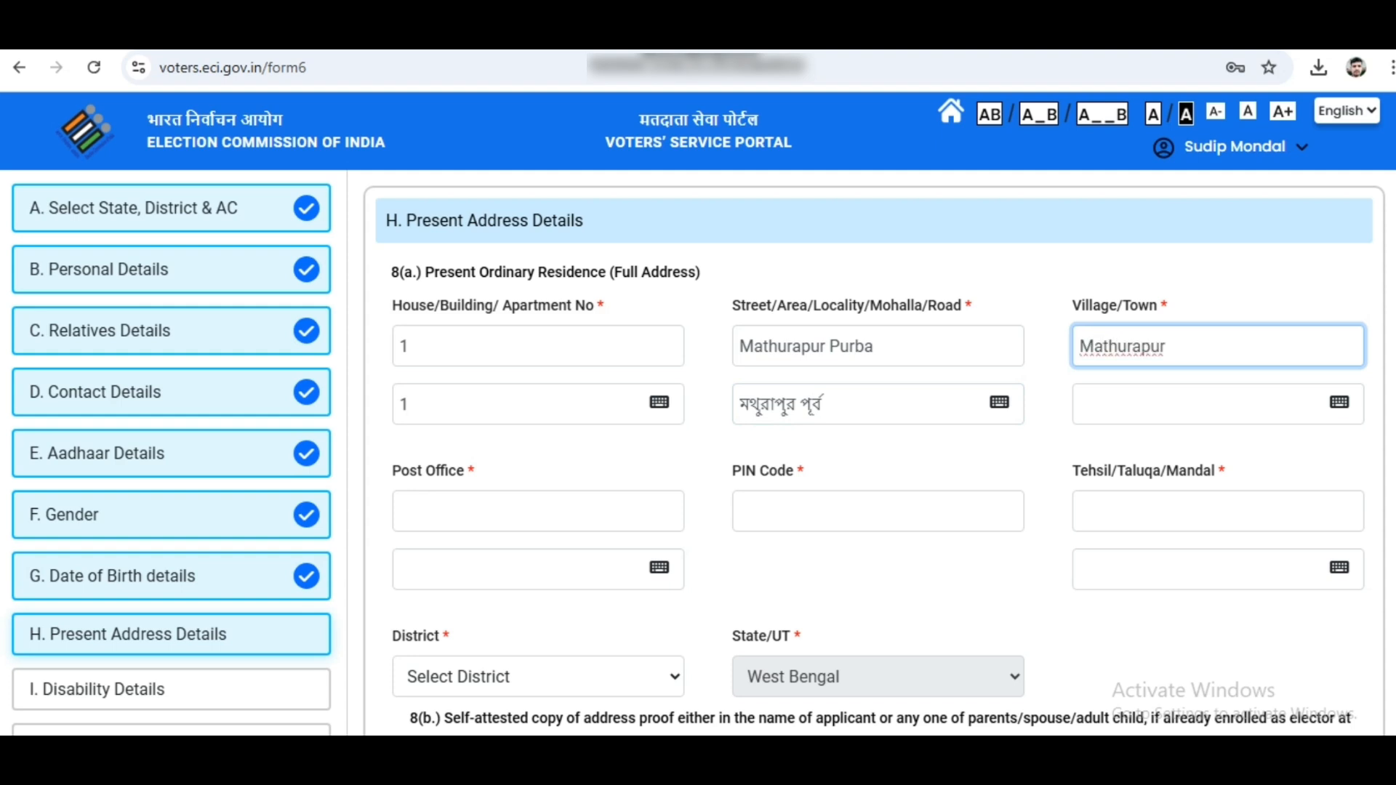
pyautogui.click(803, 471)
pyautogui.click(538, 511)
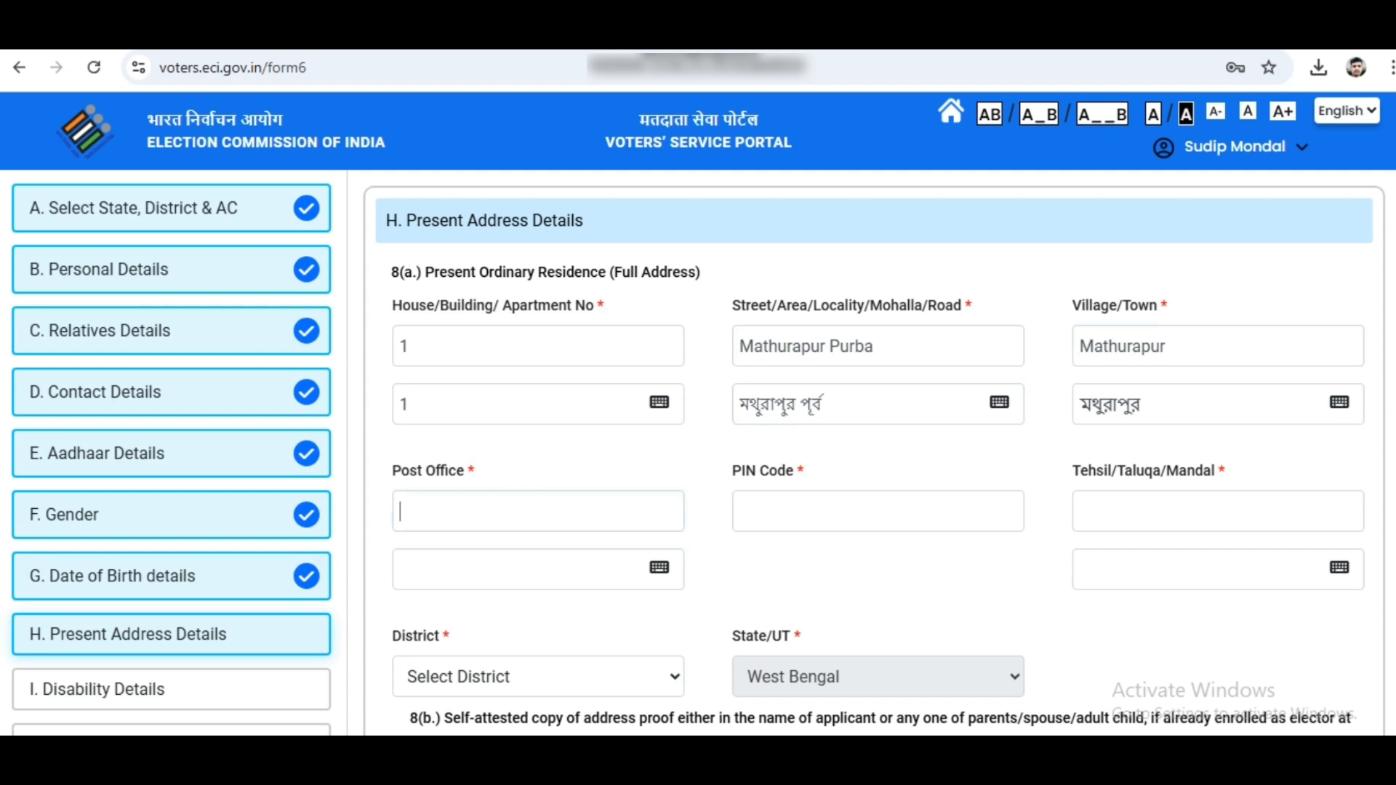
pyautogui.write('S')
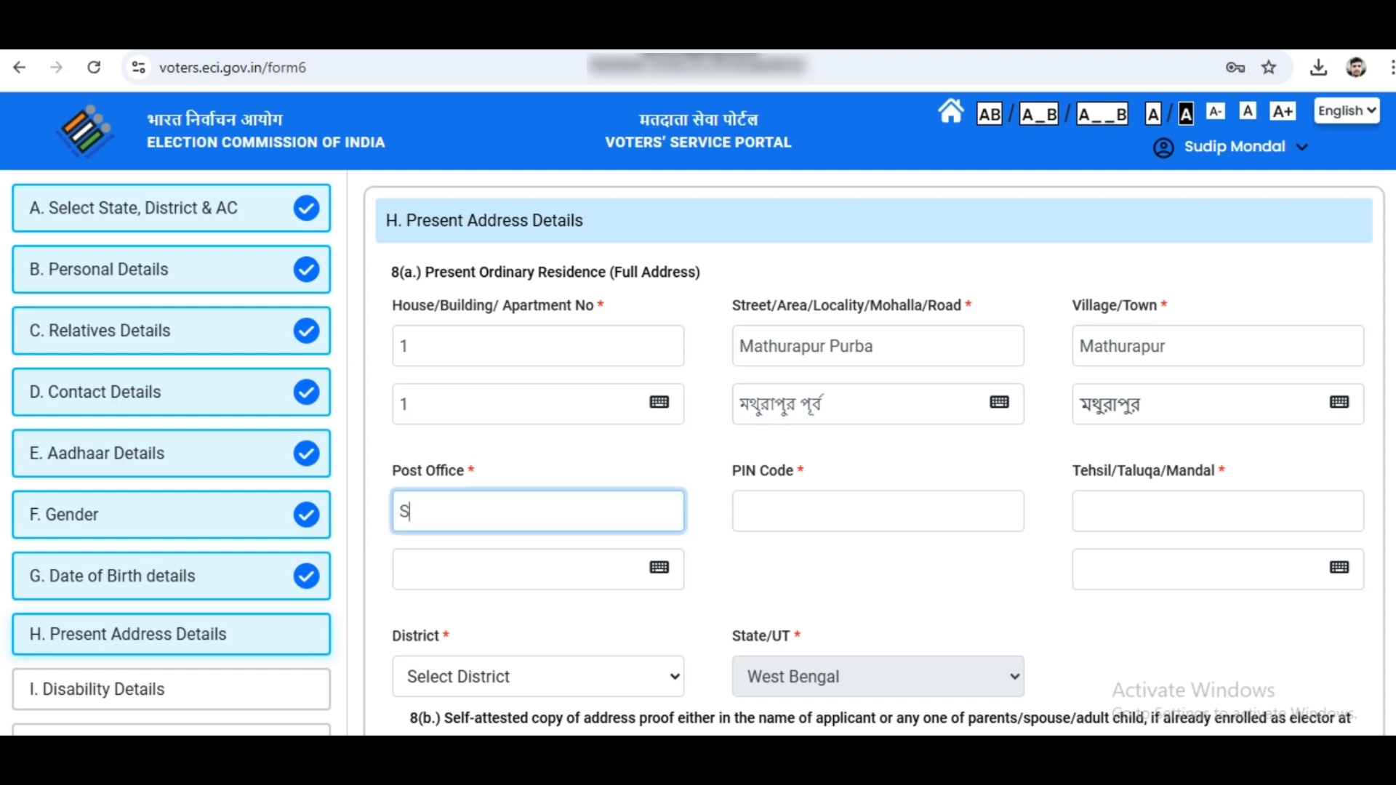
pyautogui.write('onarpur')
pyautogui.click(709, 513)
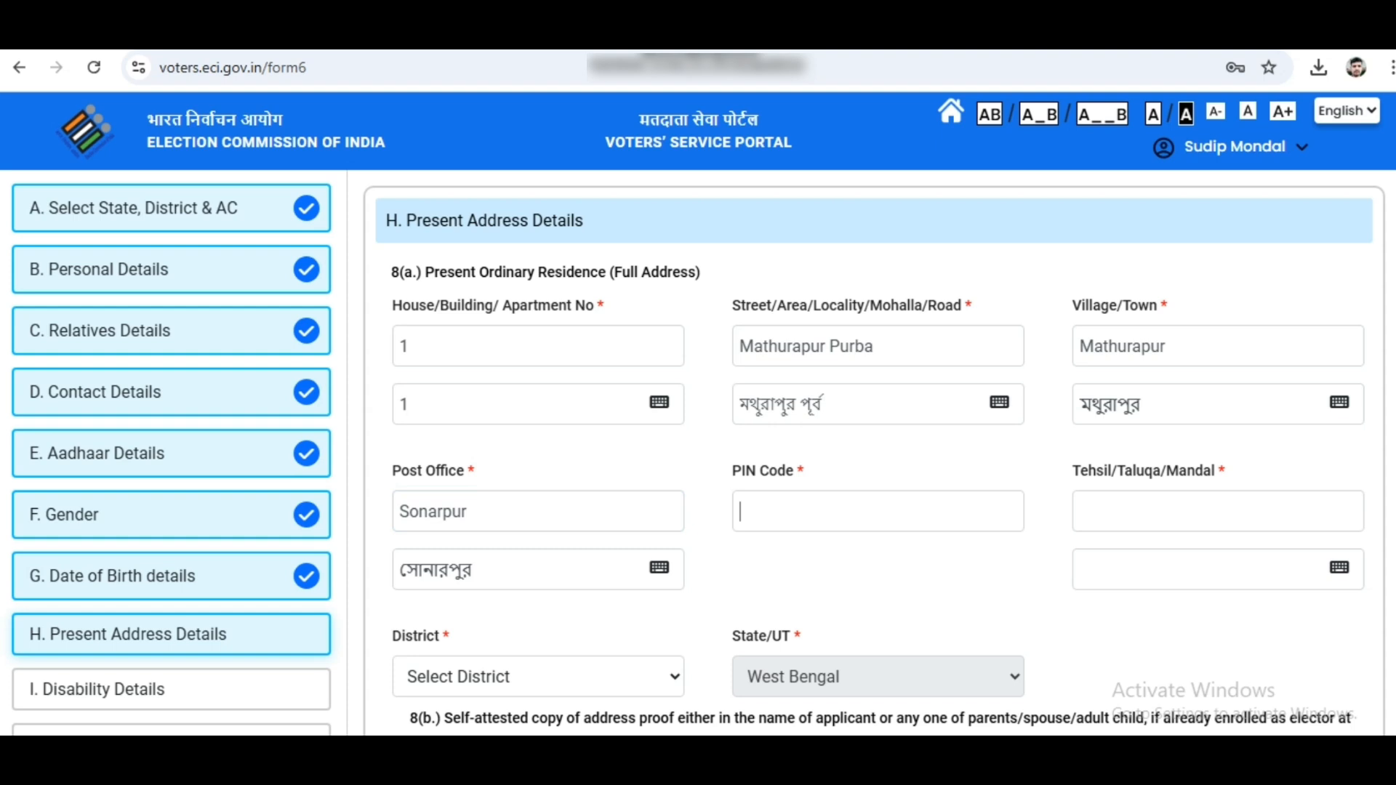
pyautogui.write('700150')
pyautogui.click(1193, 511)
pyautogui.write('S')
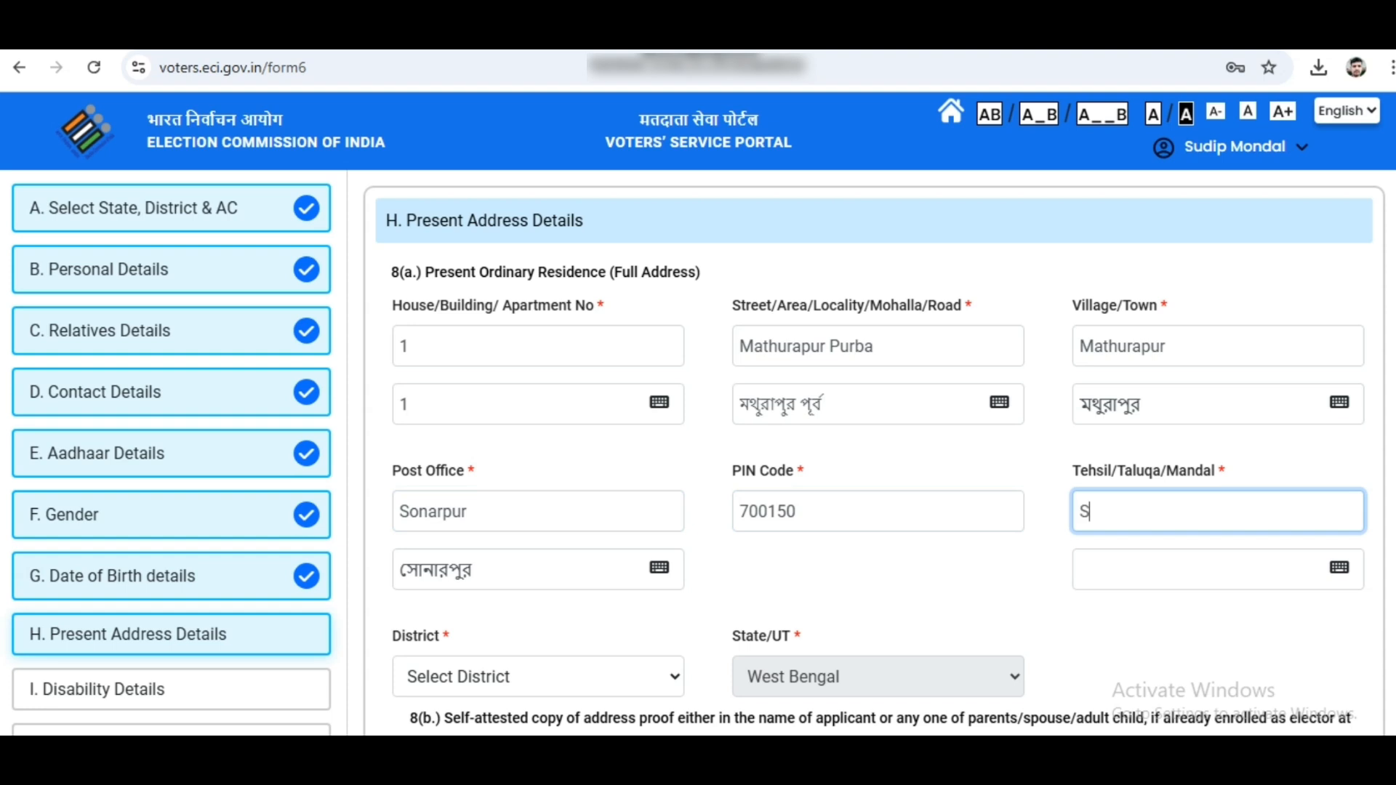
pyautogui.write('onarpur')
pyautogui.click(1024, 440)
pyautogui.scroll(-1, 1024, 440)
pyautogui.scroll(-1, 1024, 440)
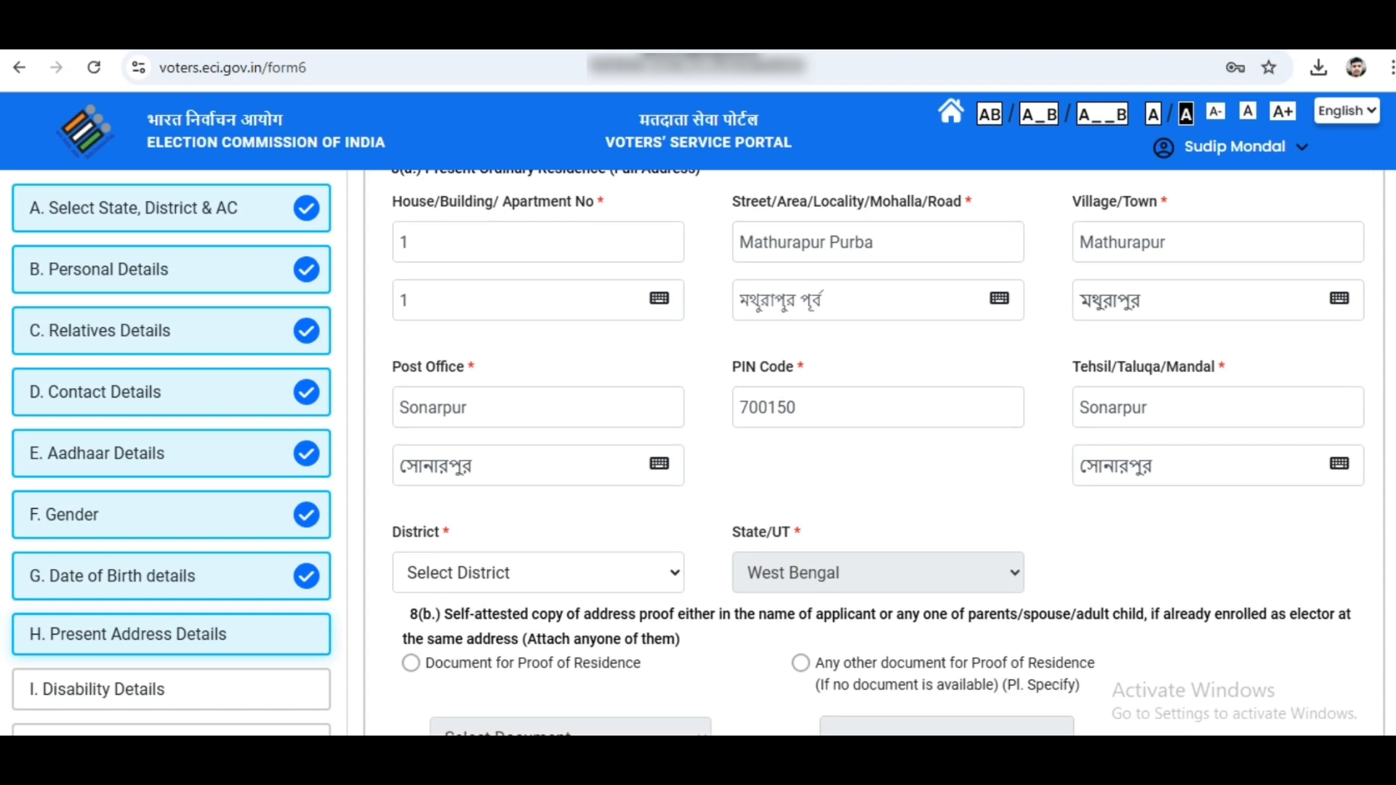
# Step: Select SOUTH 24 PARGANAS as the district
pyautogui.click(538, 573)
pyautogui.click(492, 636)
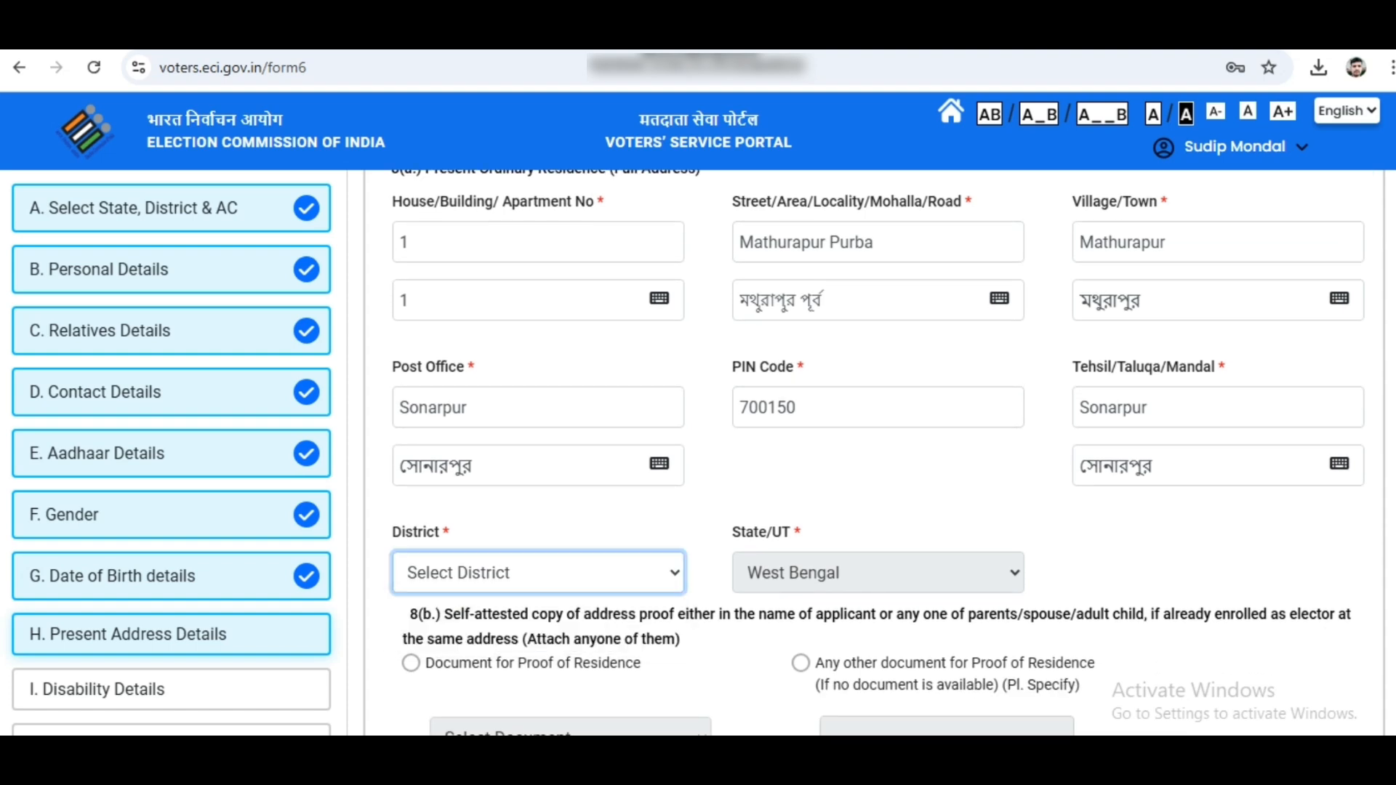
pyautogui.scroll(-5, 873, 450)
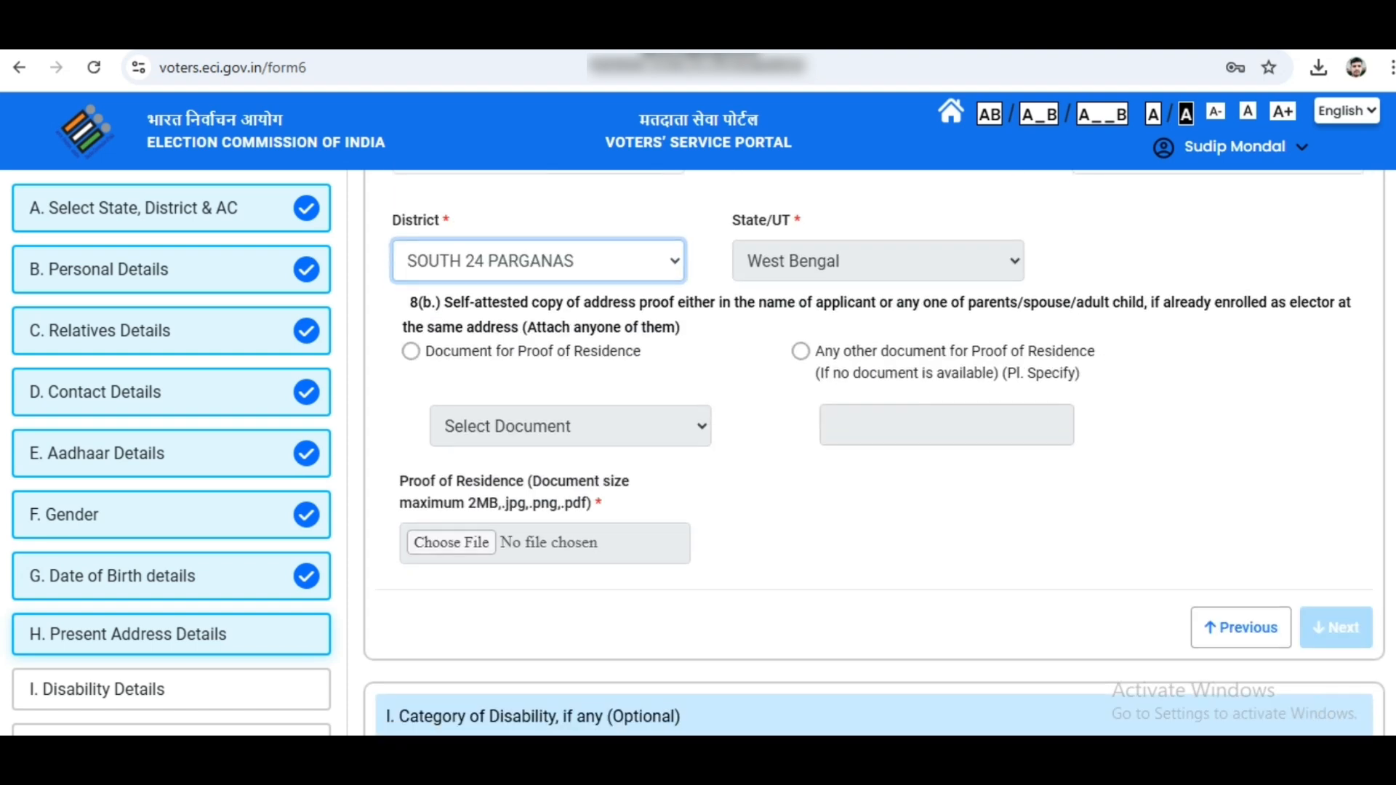
# Step: Attach aadhaar card.jpeg as Aadhaar Card proof of residence and save the address section
pyautogui.click(411, 351)
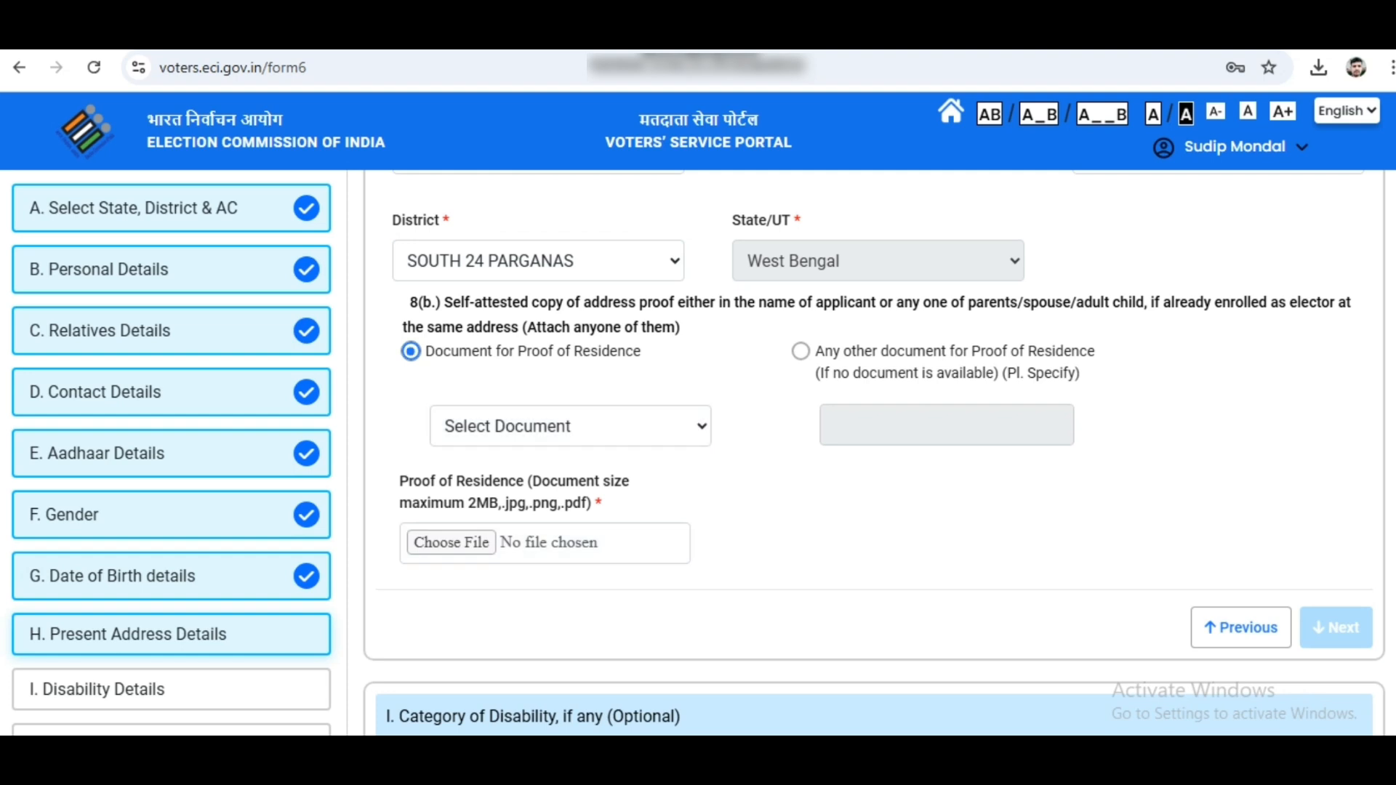
pyautogui.click(570, 426)
pyautogui.click(499, 517)
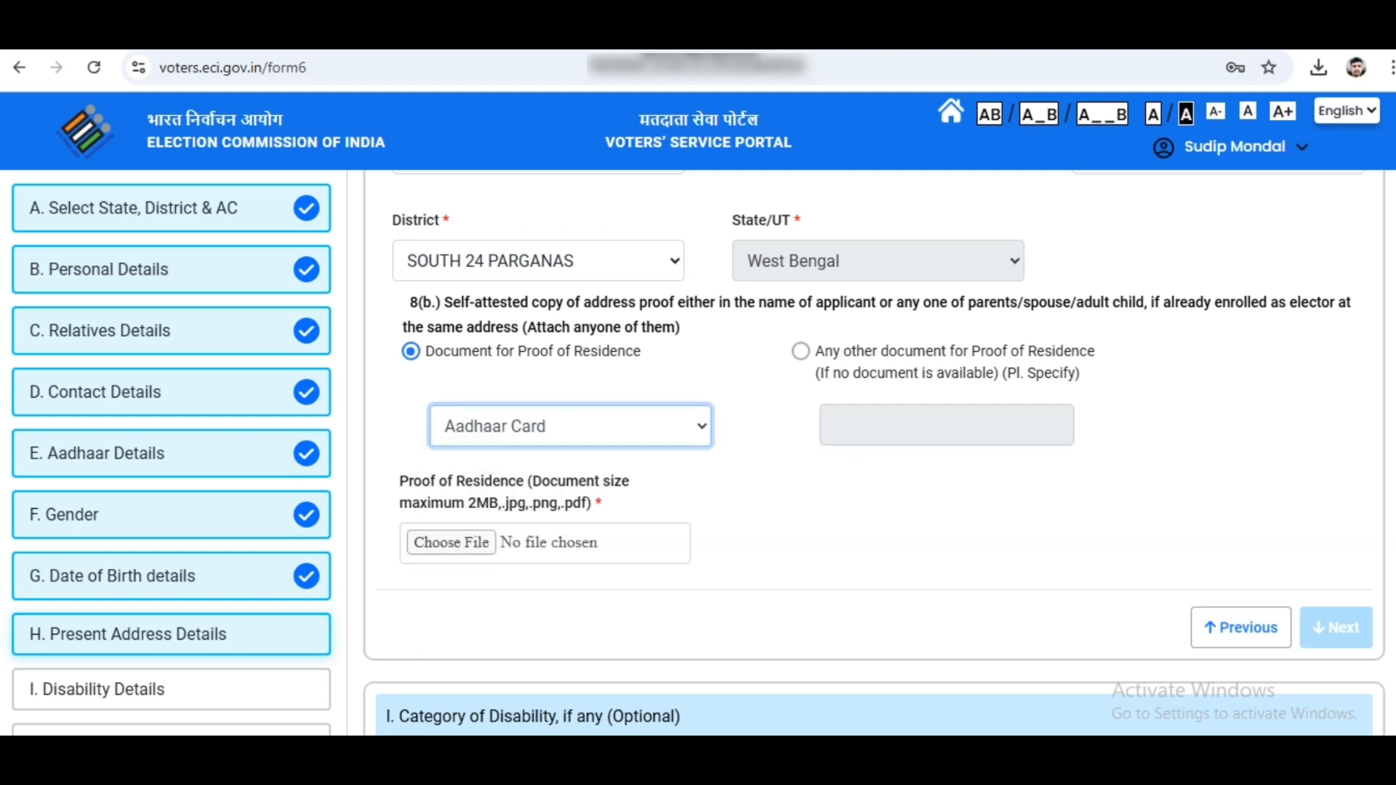
pyautogui.click(451, 543)
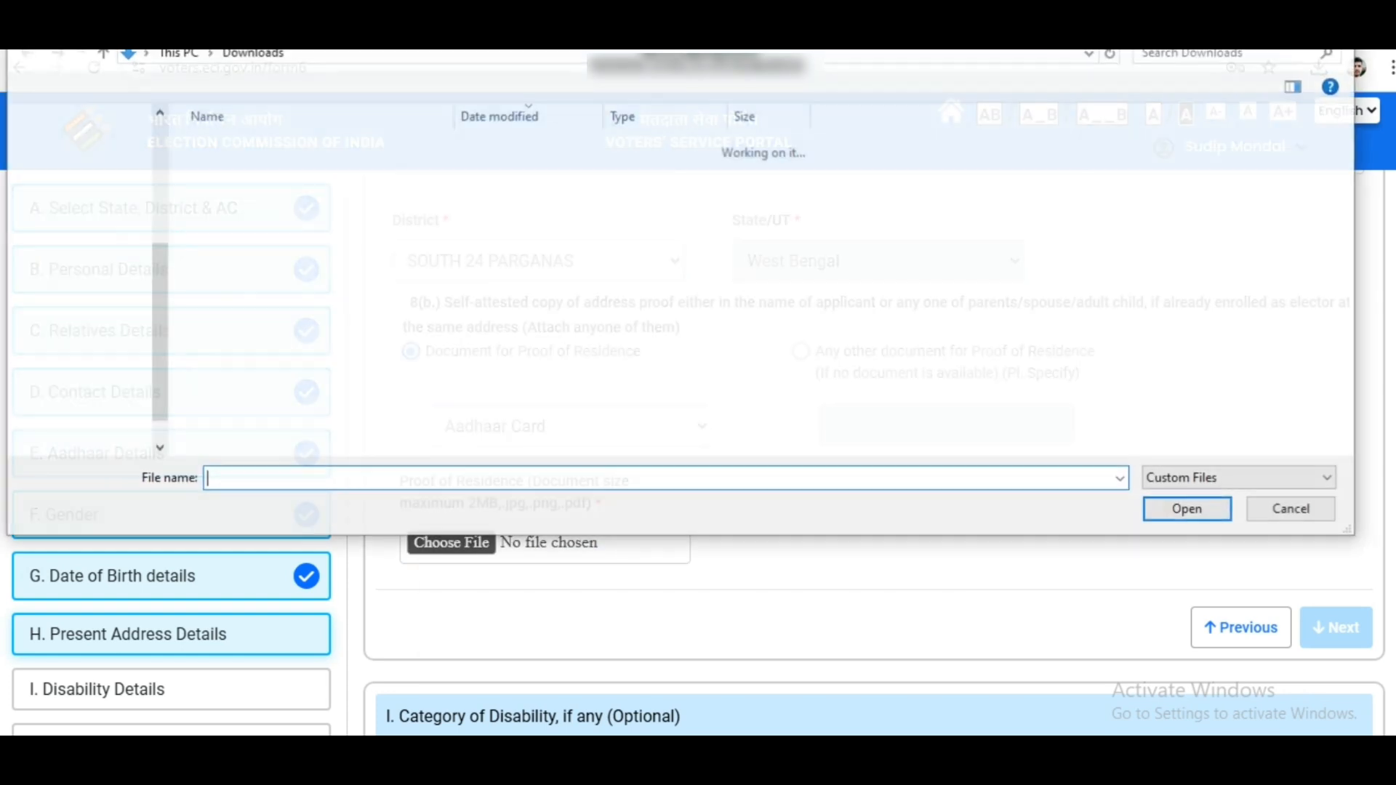
pyautogui.doubleClick(248, 219)
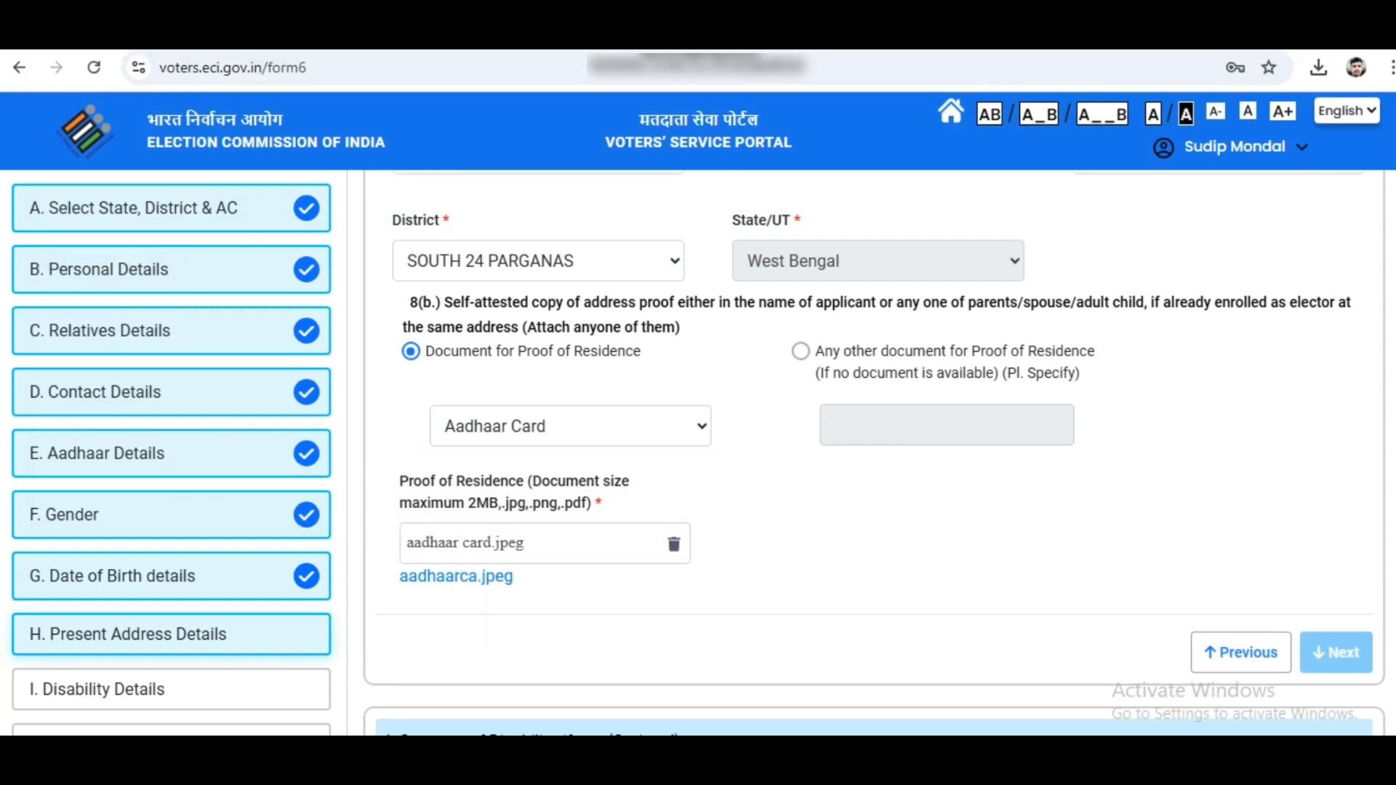
pyautogui.click(1336, 653)
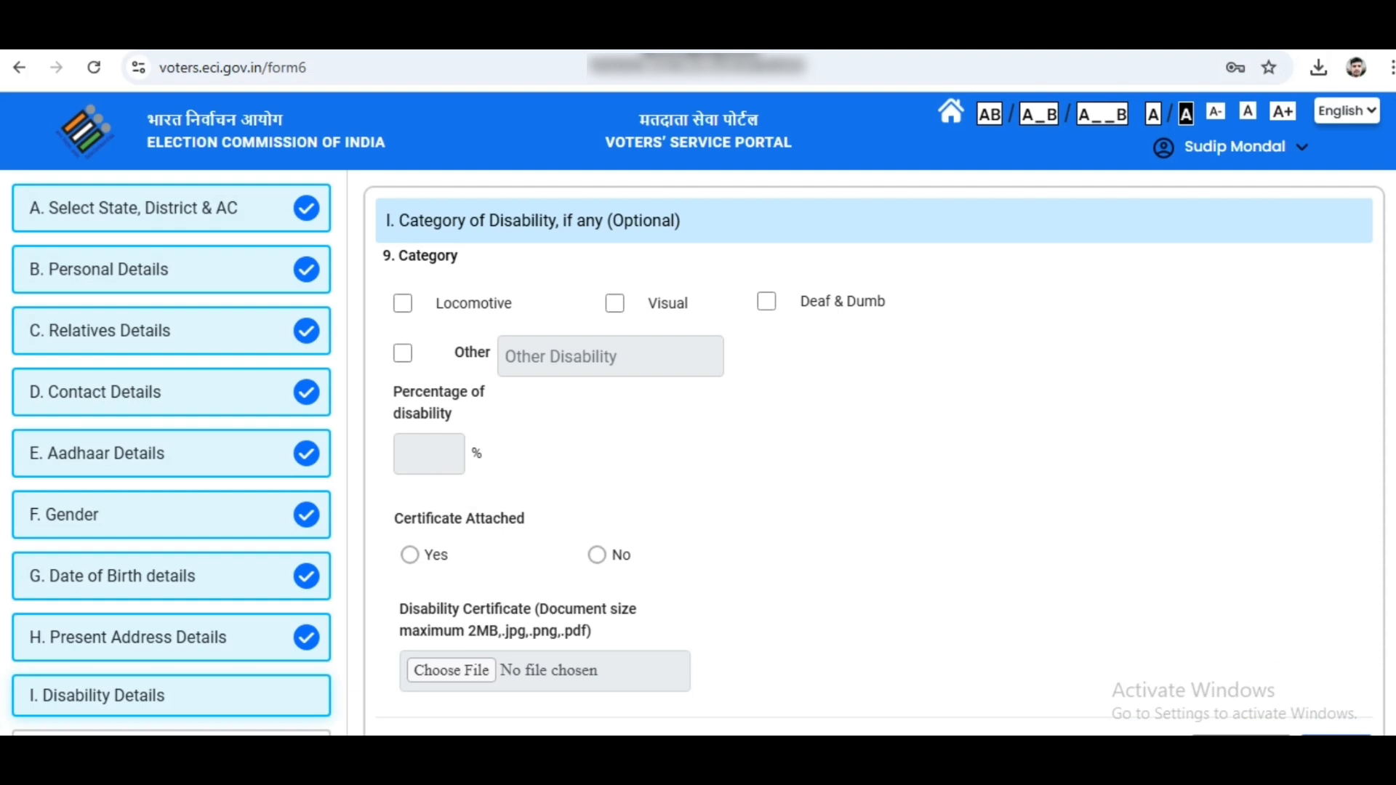
pyautogui.scroll(-3, 873, 451)
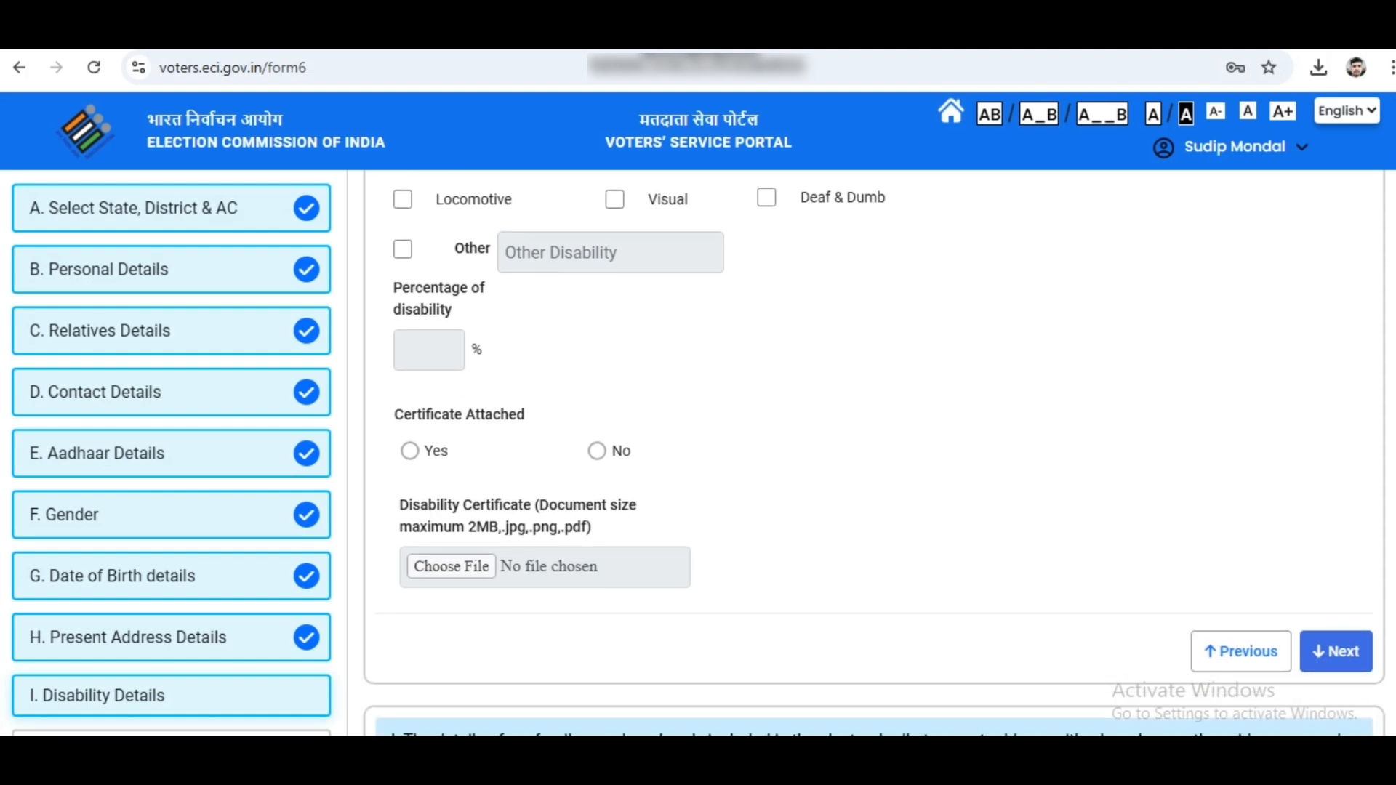
# Step: Skip disability details, then enter the father's name, relationship Father and his EPIC number
pyautogui.click(1336, 547)
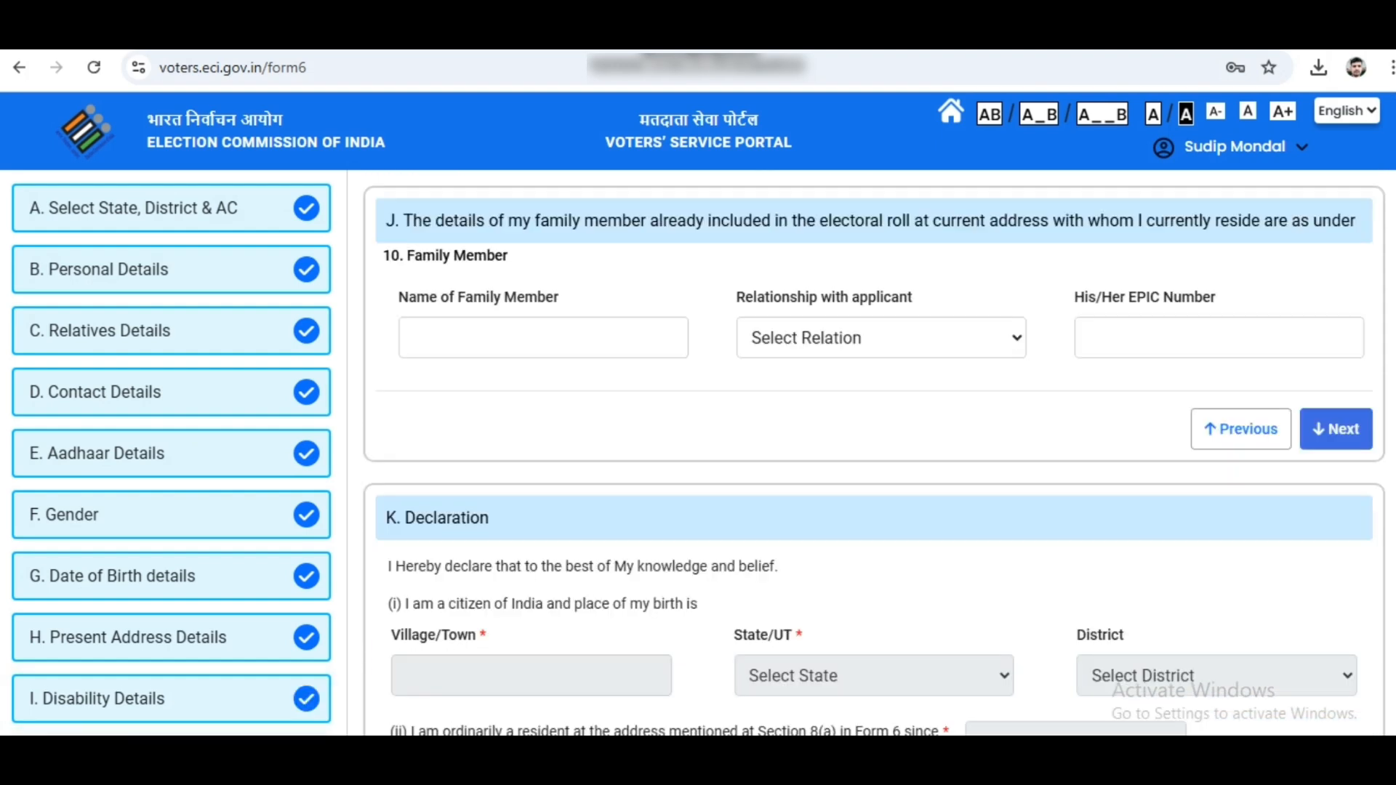
pyautogui.click(406, 337)
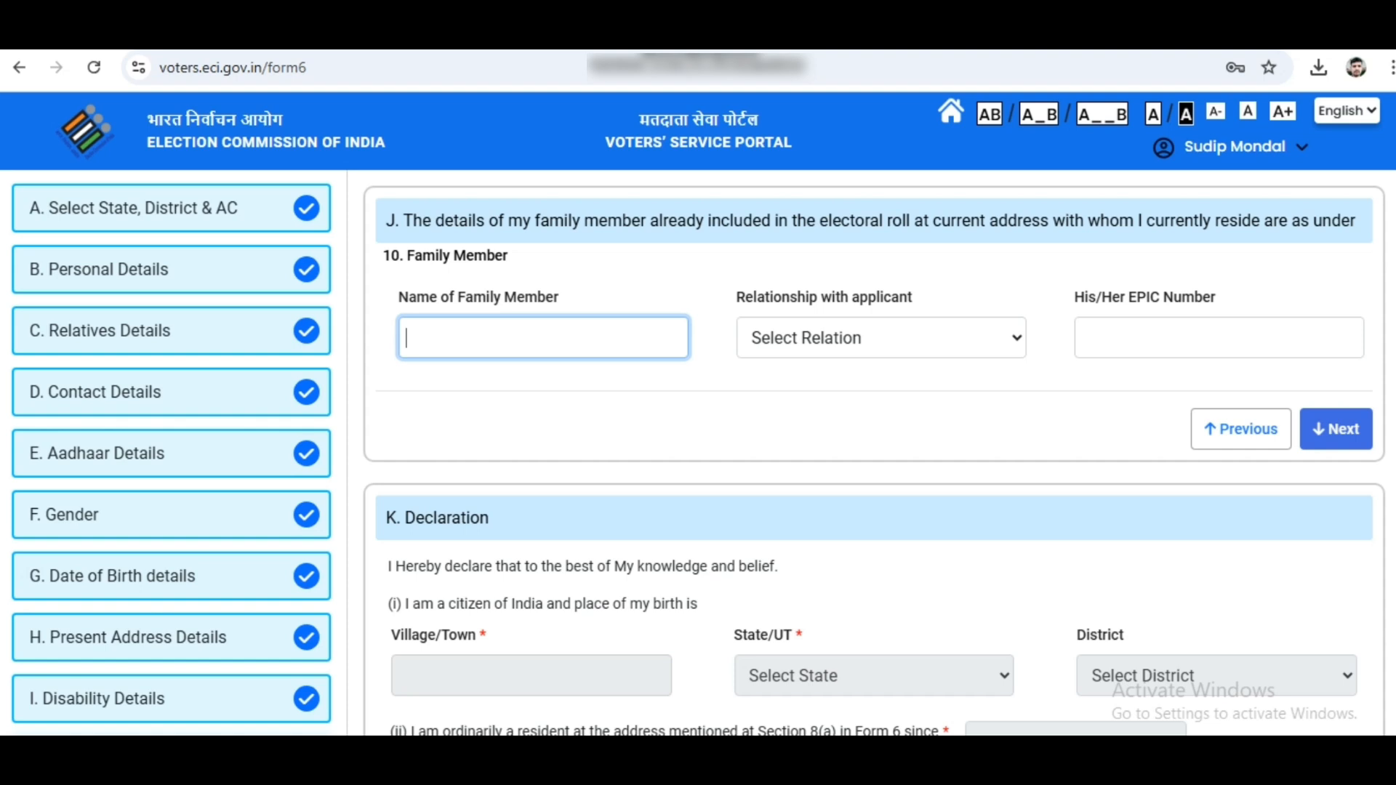
pyautogui.write('Aj...')
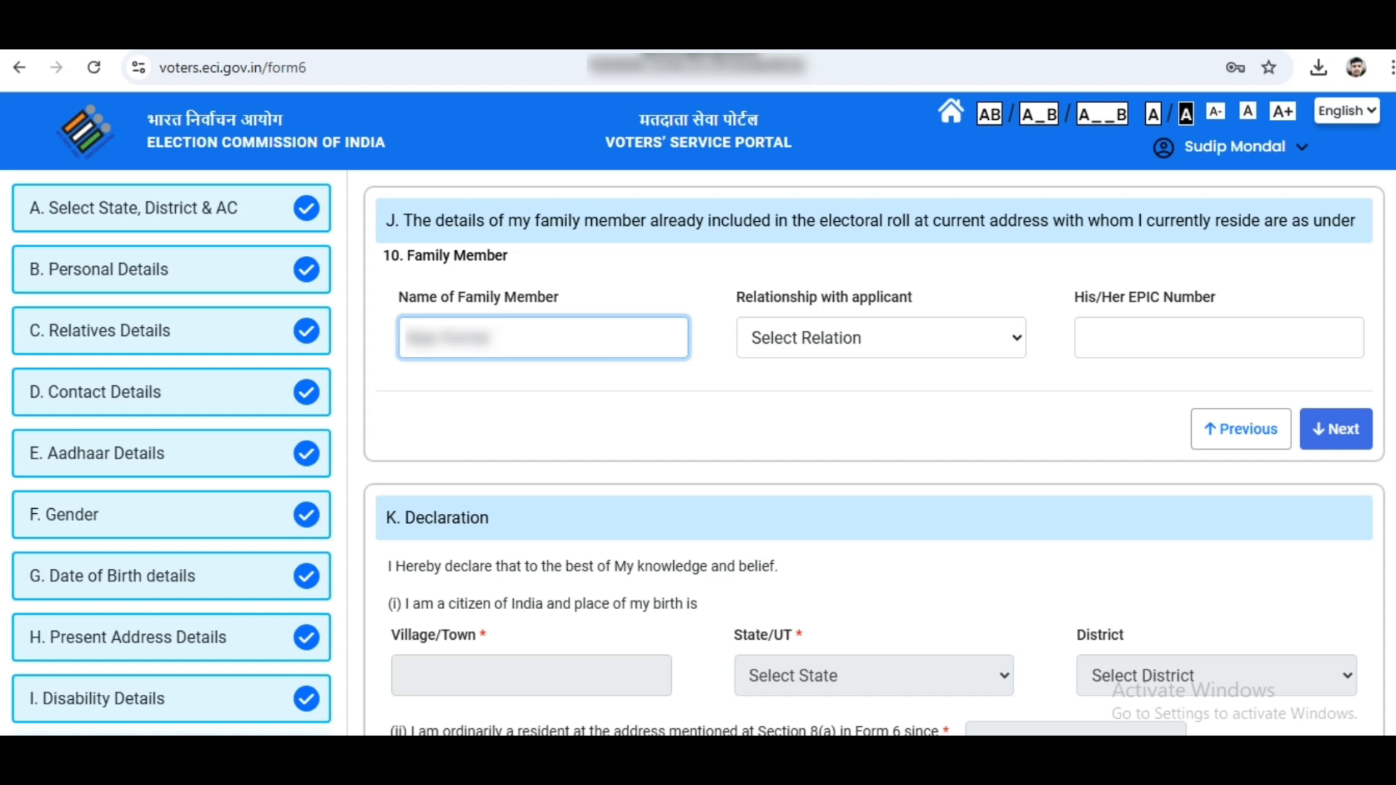
pyautogui.write('Das...')
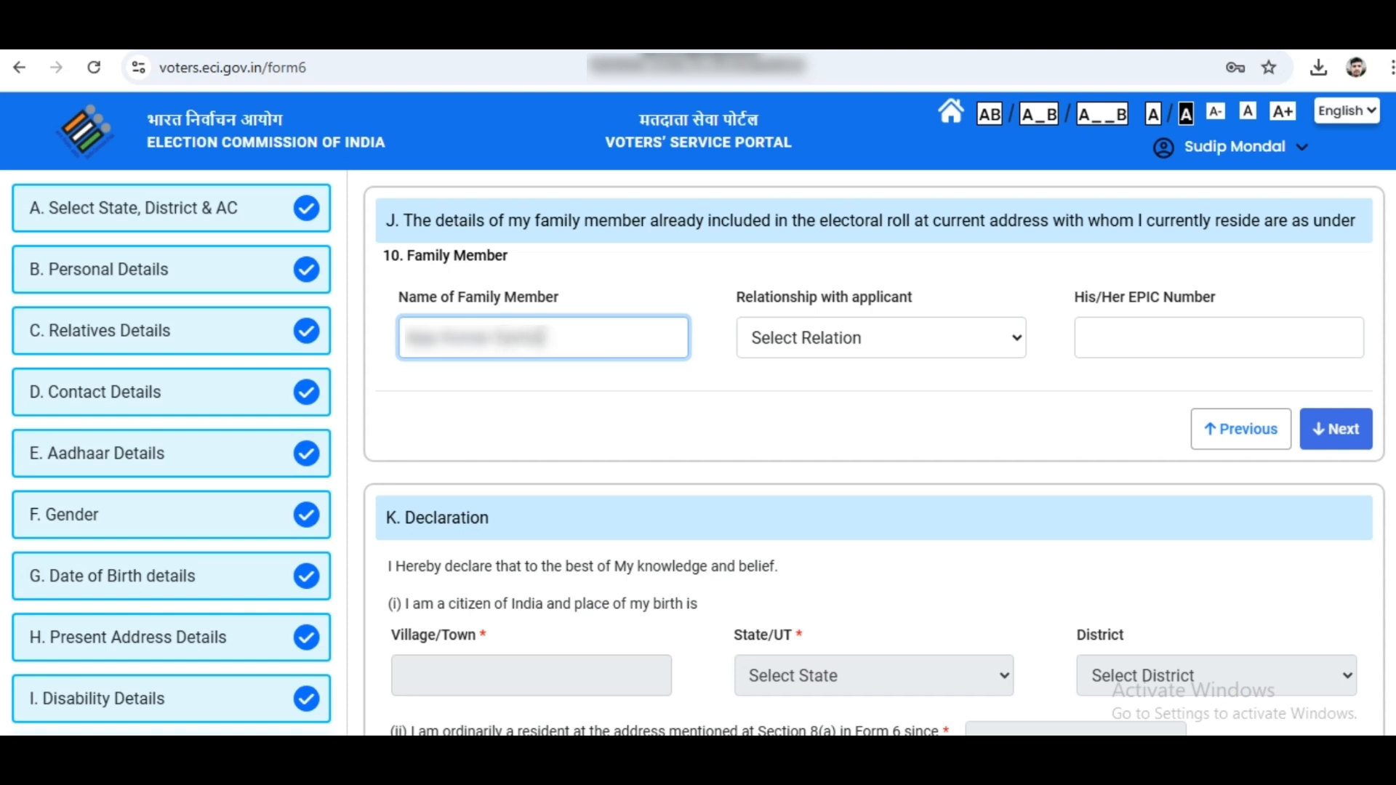
pyautogui.click(881, 338)
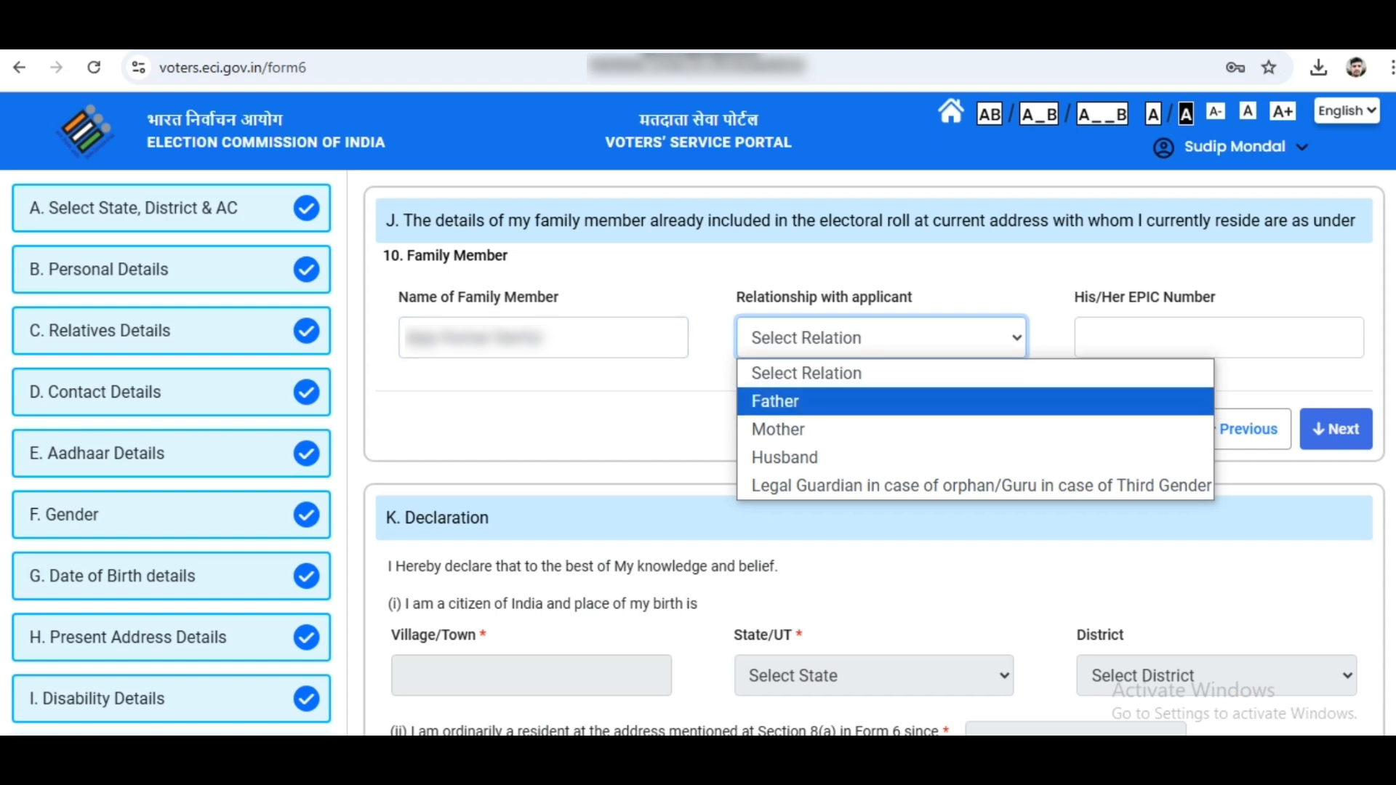
pyautogui.press('Return')
pyautogui.press('Tab')
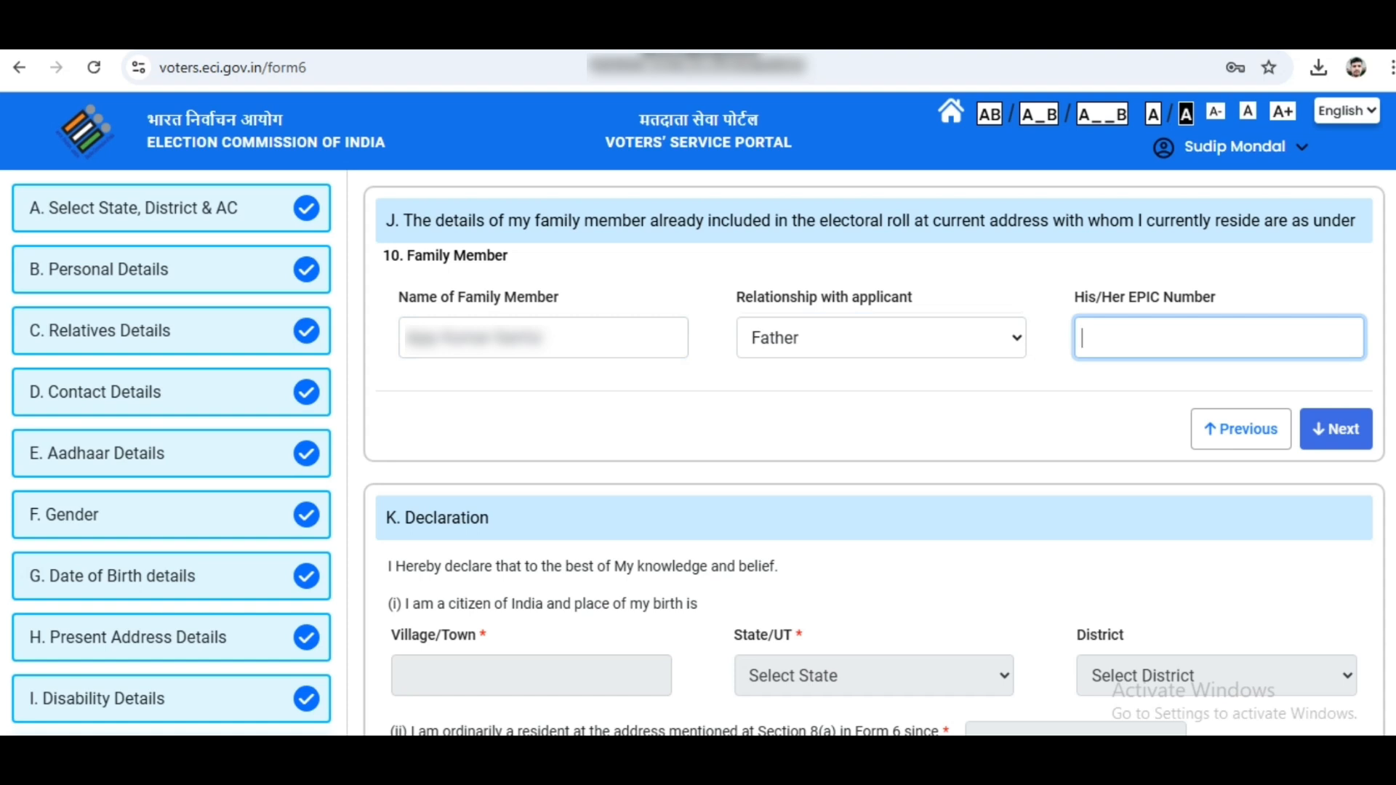
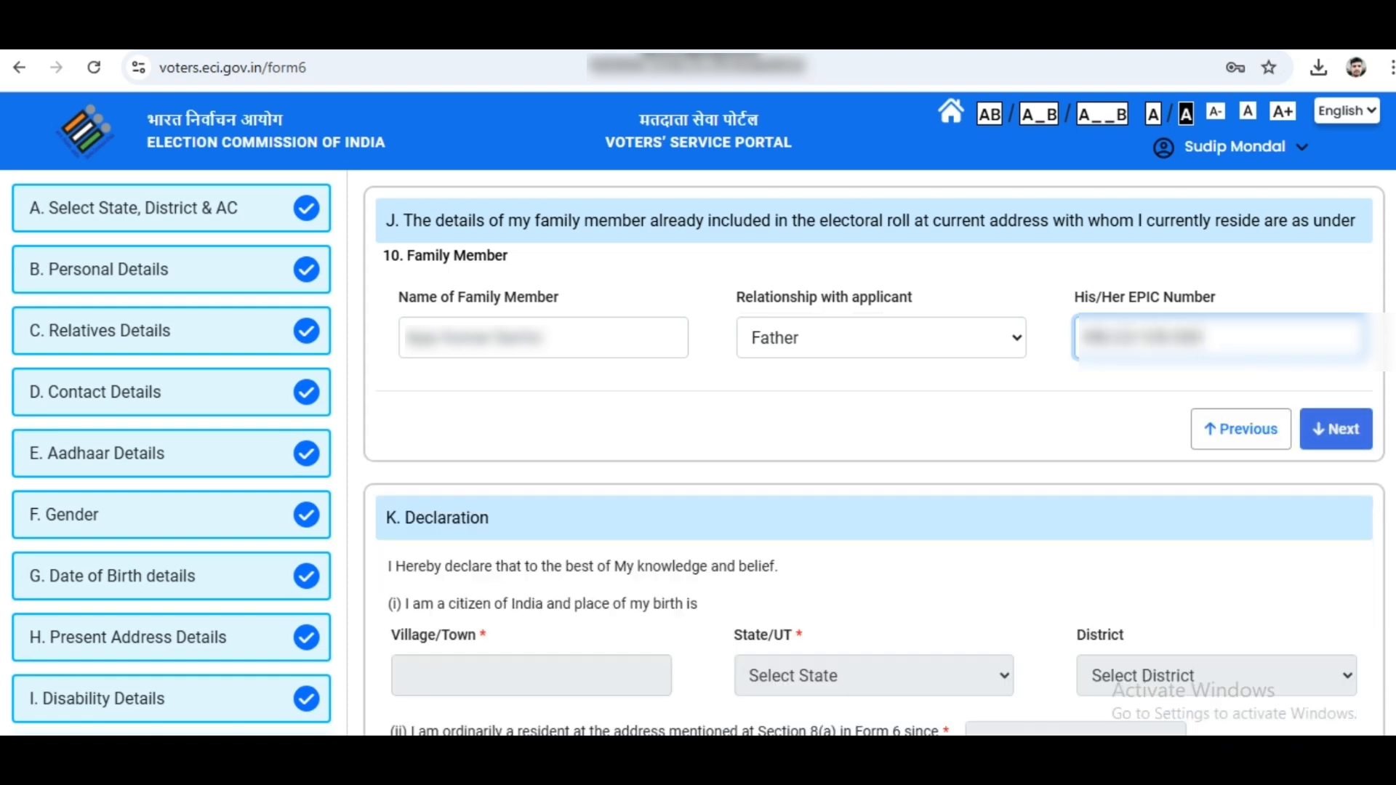
pyautogui.click(1336, 429)
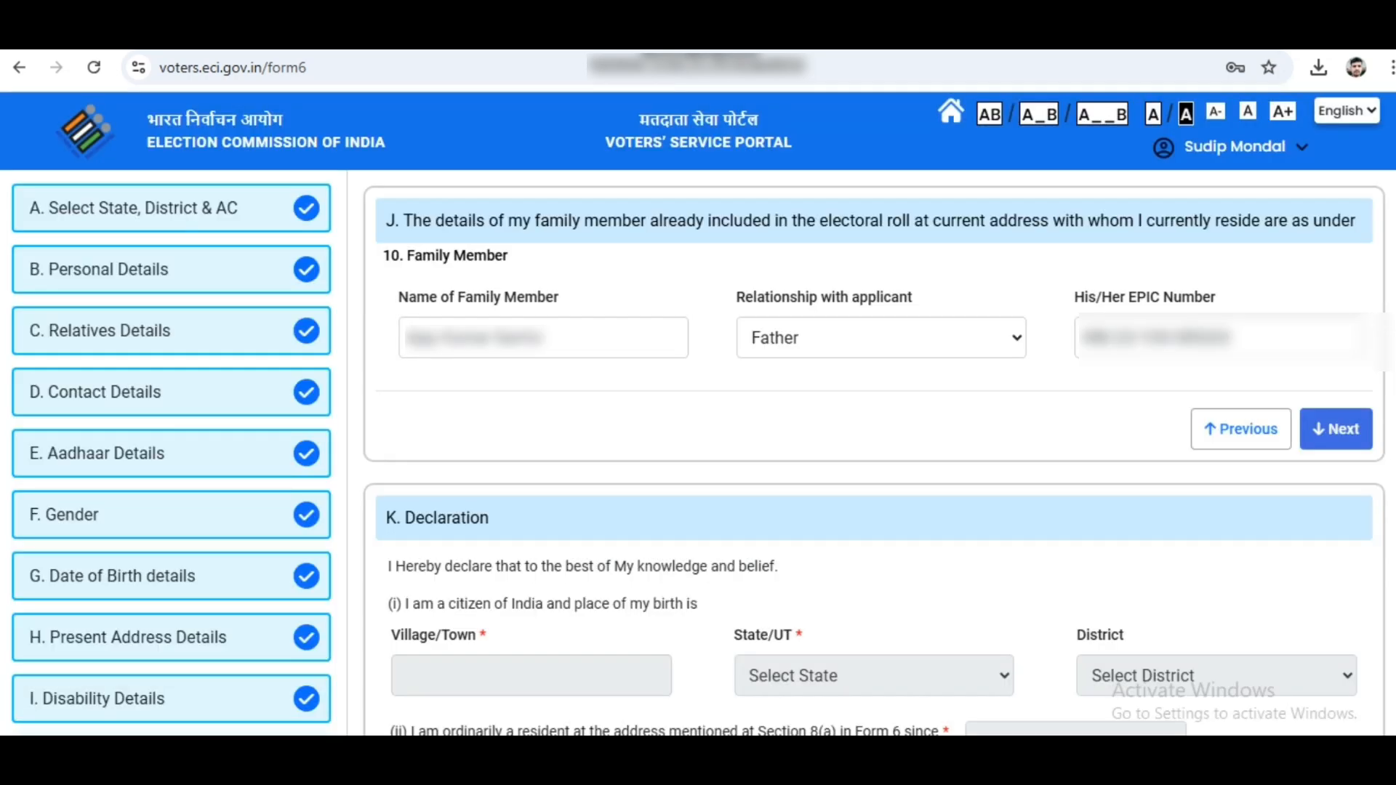
pyautogui.click(531, 378)
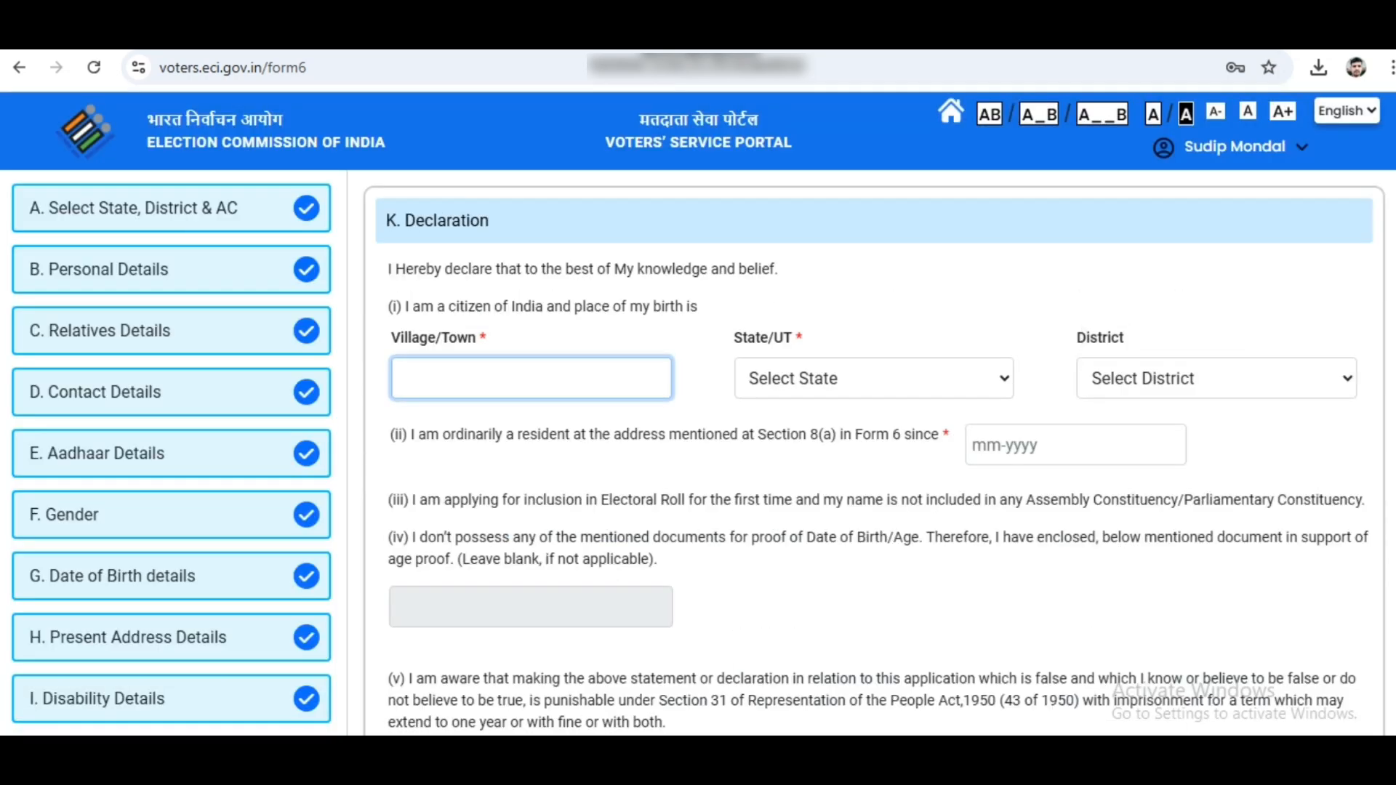
# Step: Fill the village field and choose West Bengal and SOUTH 24 PARGANAS as birthplace state and district
pyautogui.write('Mathurapur')
pyautogui.click(873, 378)
pyautogui.scroll(-8, 873, 574)
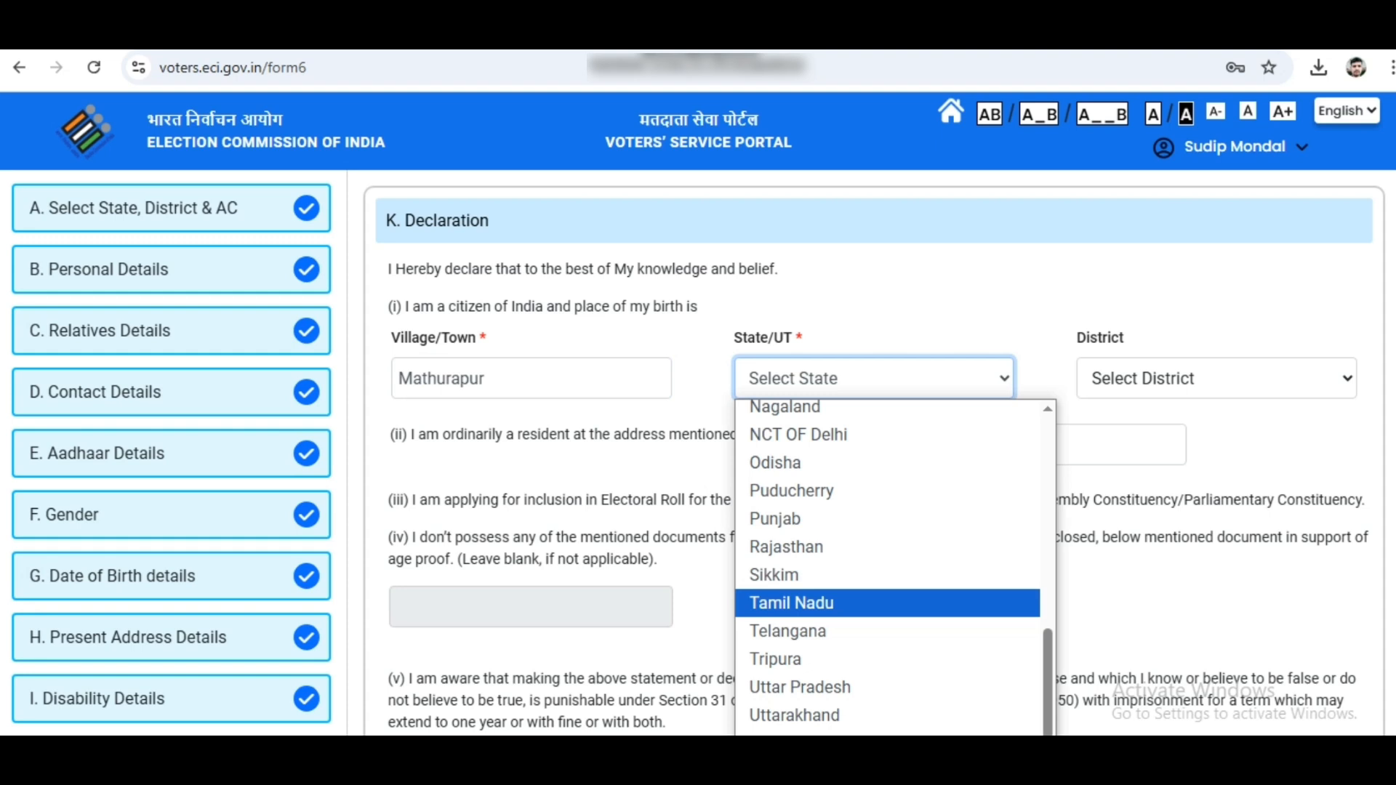
pyautogui.scroll(-1, 873, 603)
pyautogui.click(873, 274)
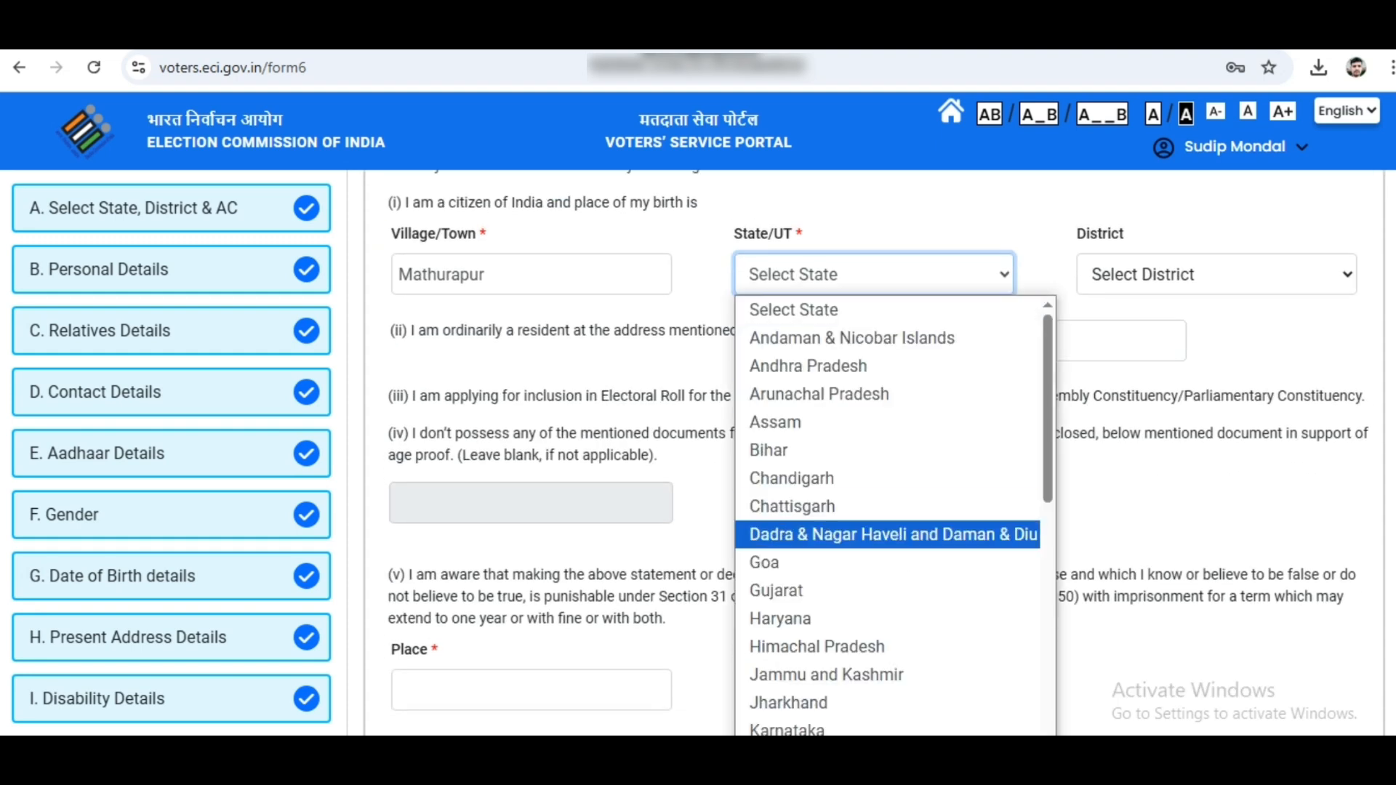
pyautogui.moveTo(1047, 451); pyautogui.dragTo(1048, 686)
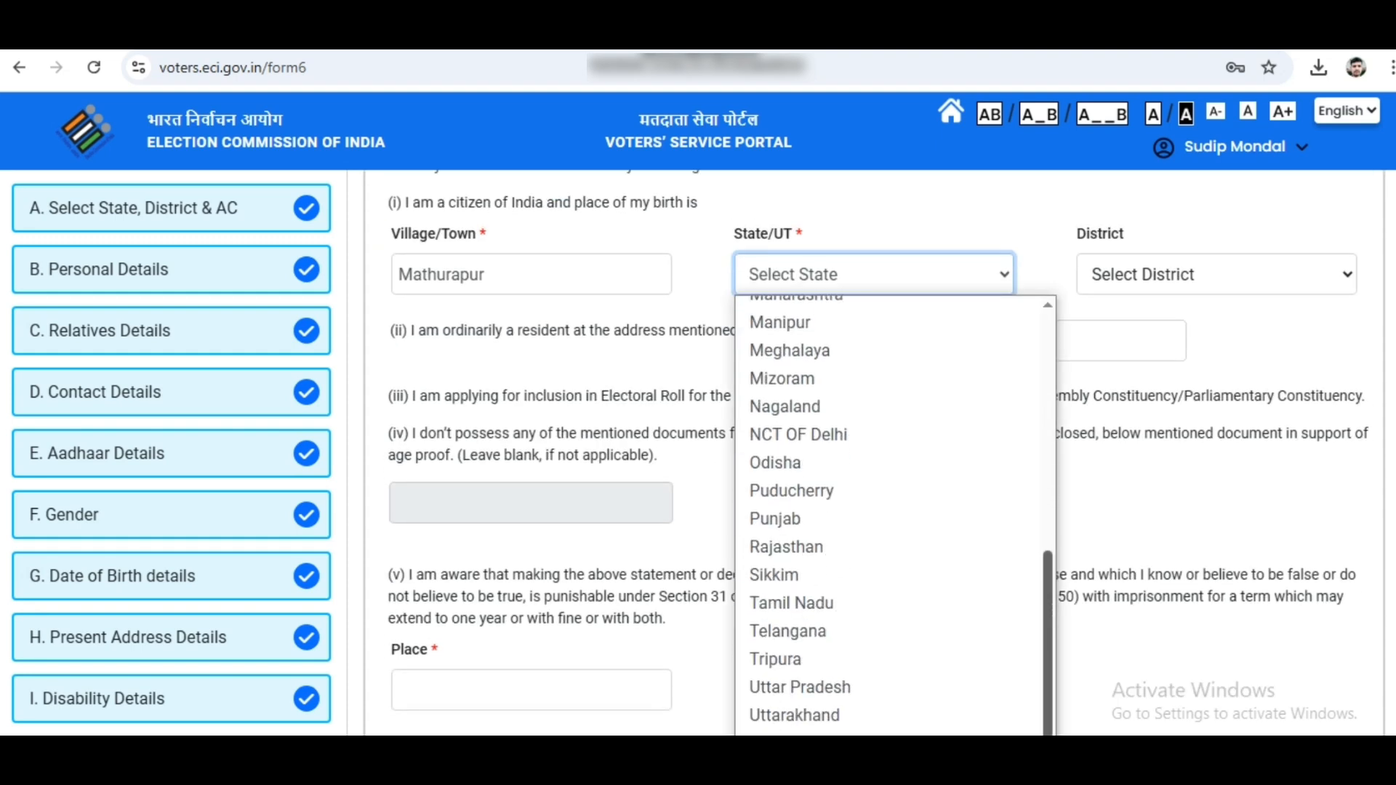
pyautogui.scroll(-2, 873, 509)
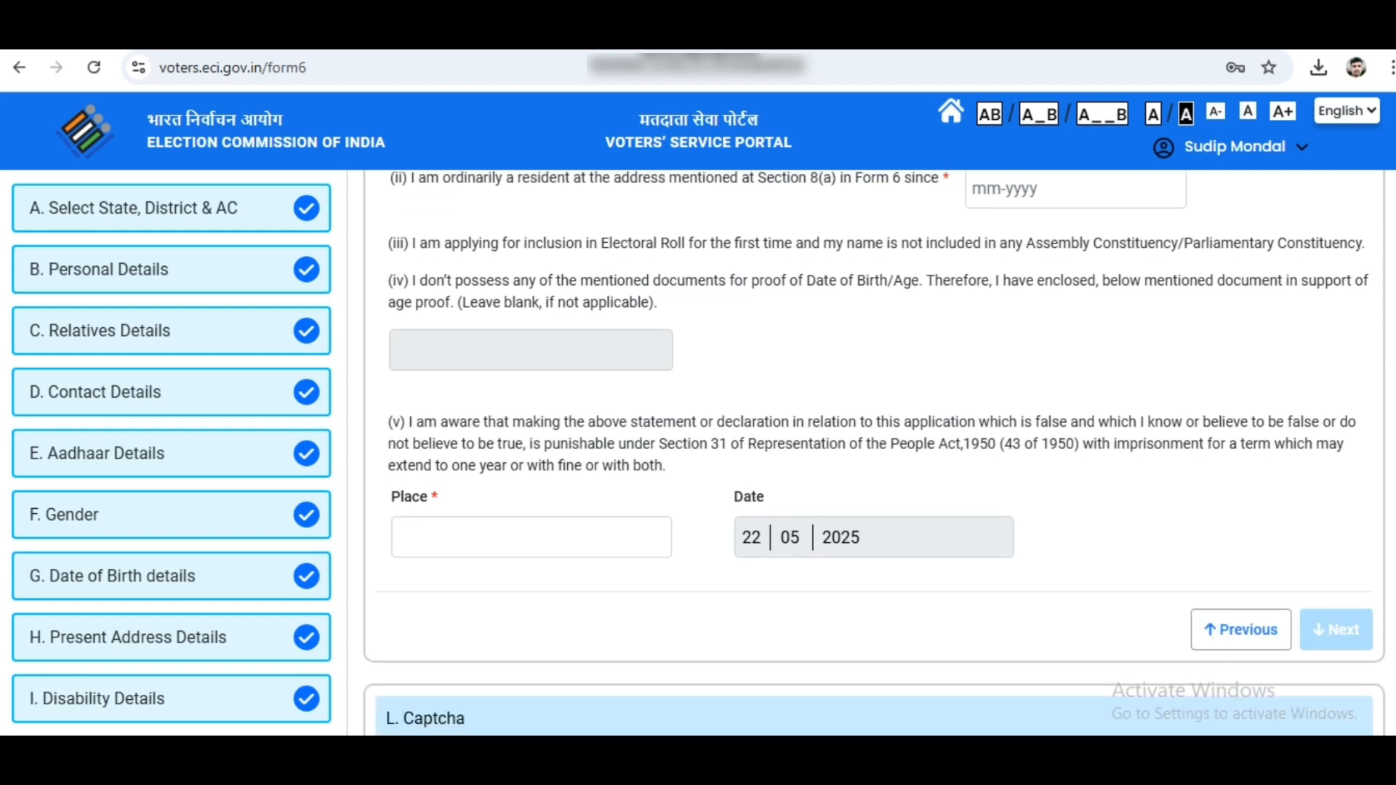
pyautogui.scroll(1, 874, 453)
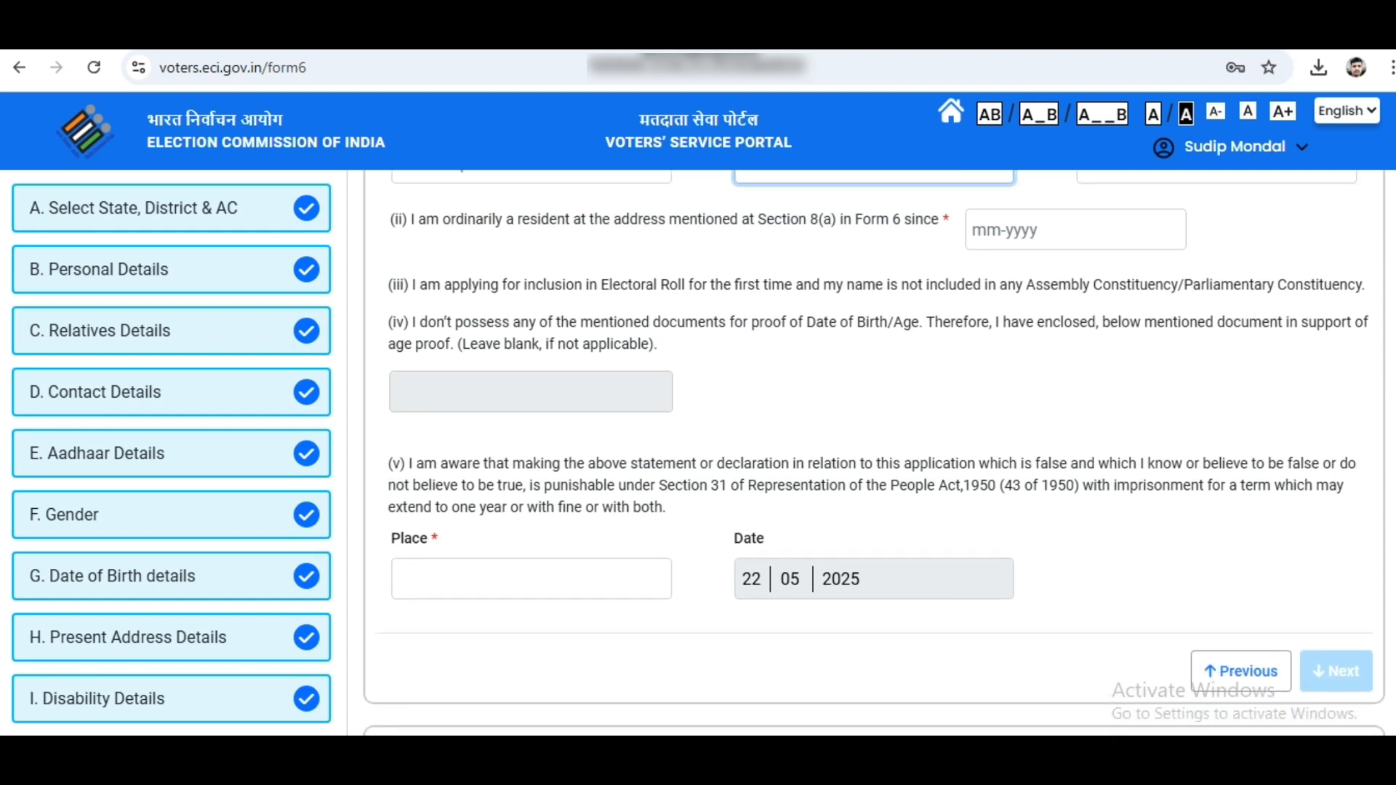
pyautogui.click(873, 205)
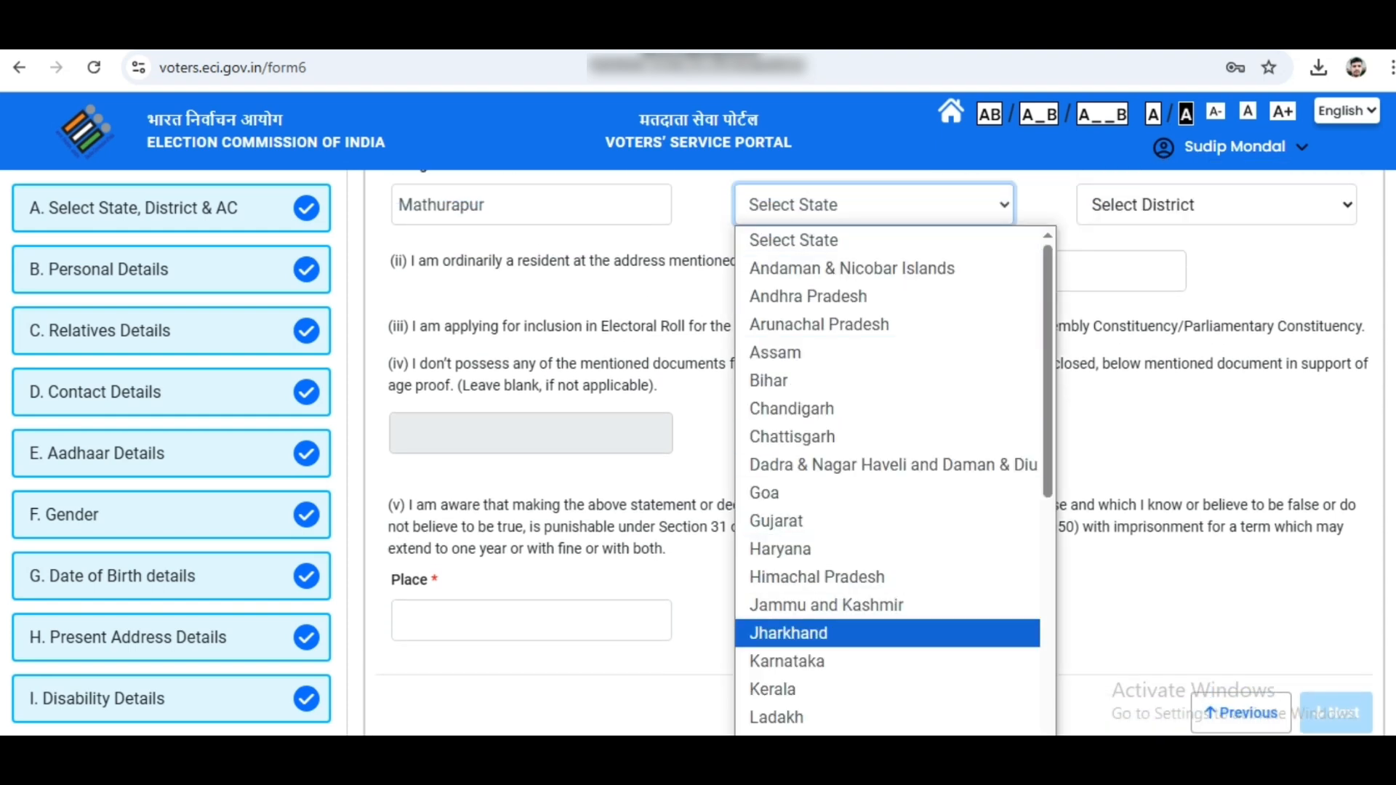
pyautogui.scroll(-5, 887, 632)
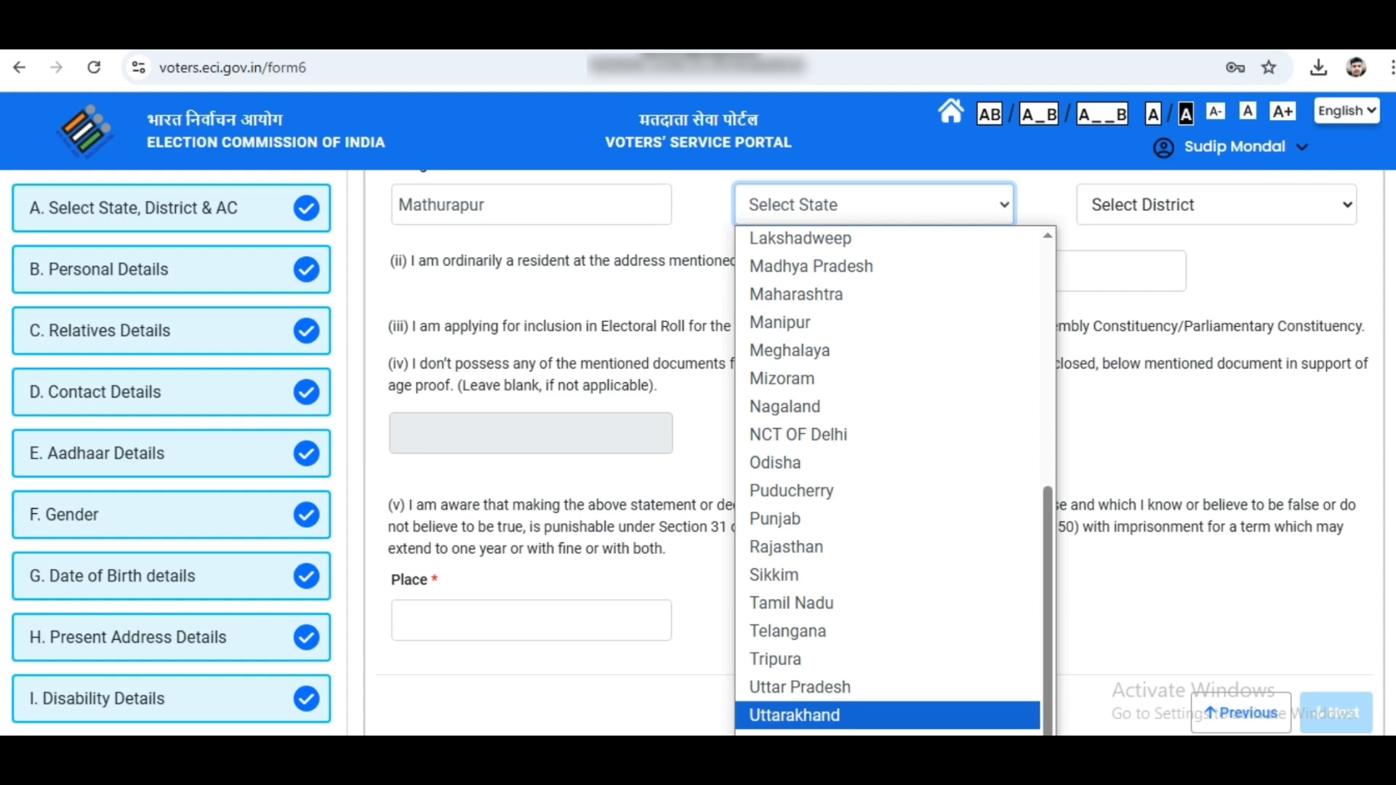
pyautogui.click(887, 734)
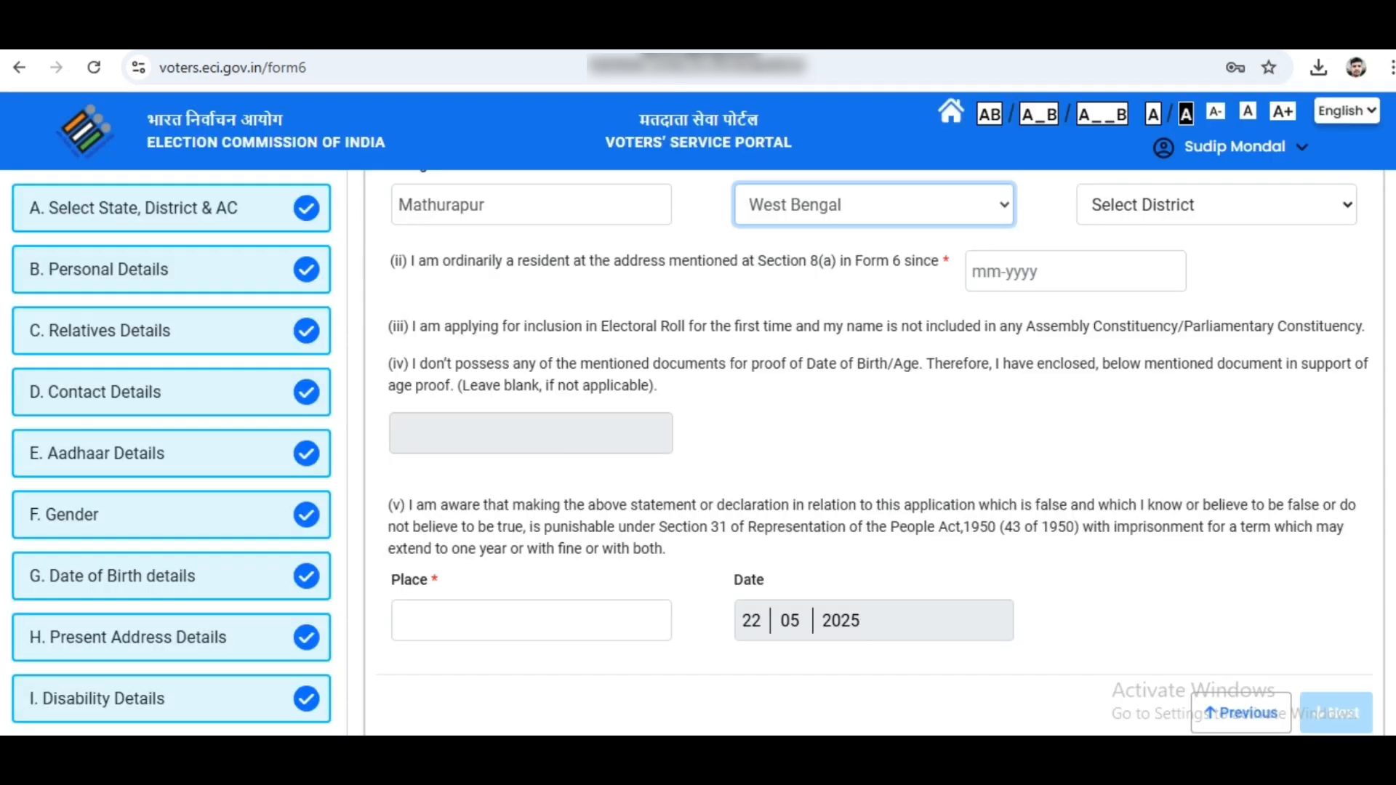
pyautogui.click(1216, 204)
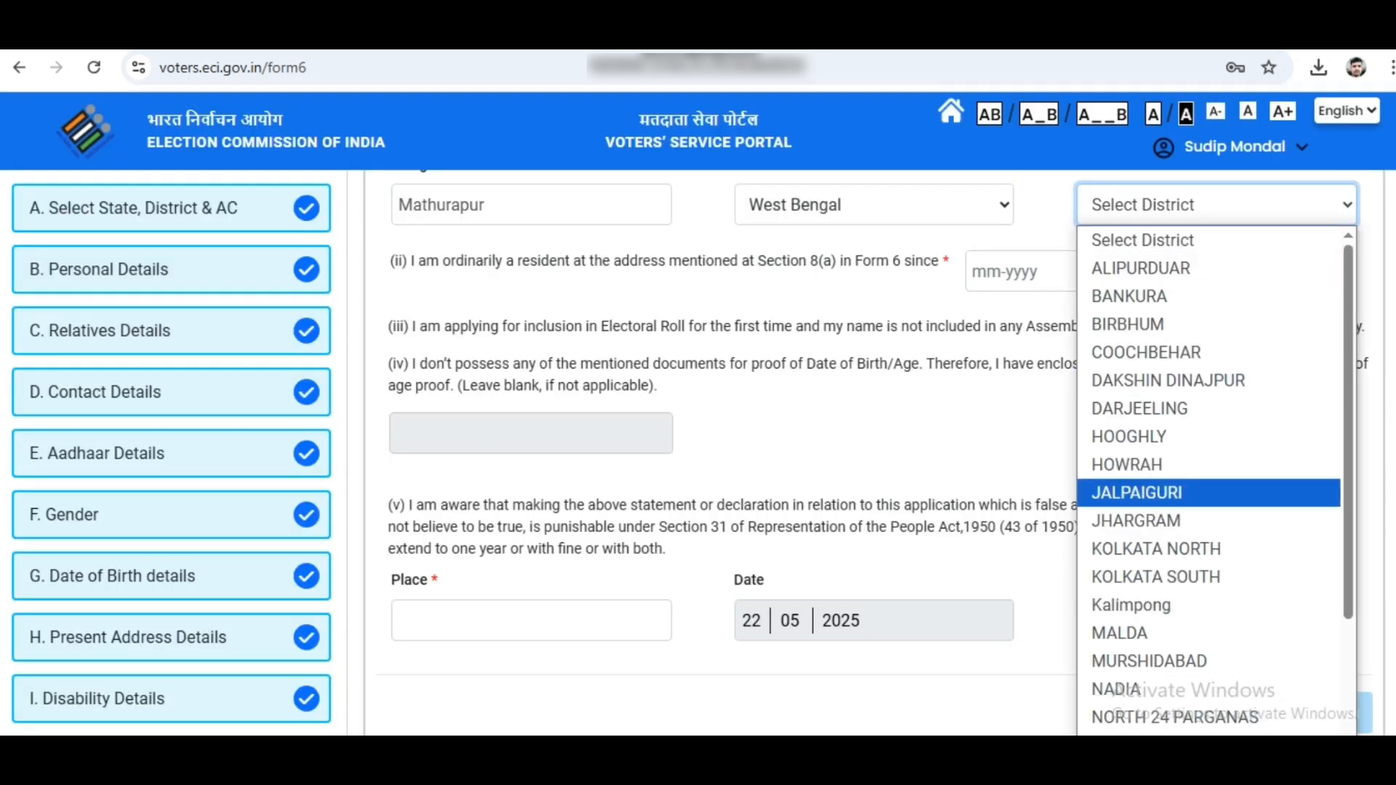
pyautogui.scroll(-3, 1209, 480)
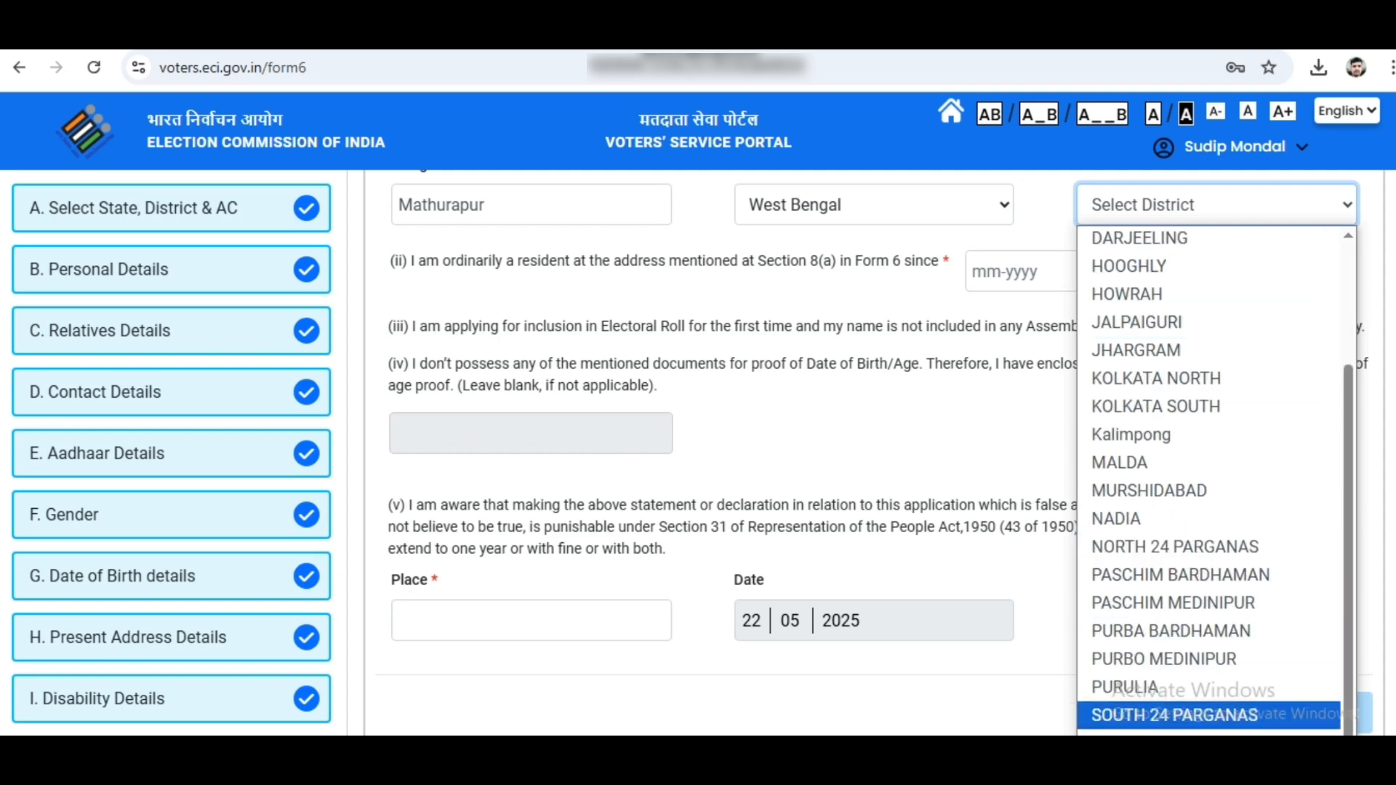
pyautogui.click(1174, 715)
# Step: Set residence since 01-2025 and place of declaration Sonarpur, then continue
pyautogui.click(1075, 271)
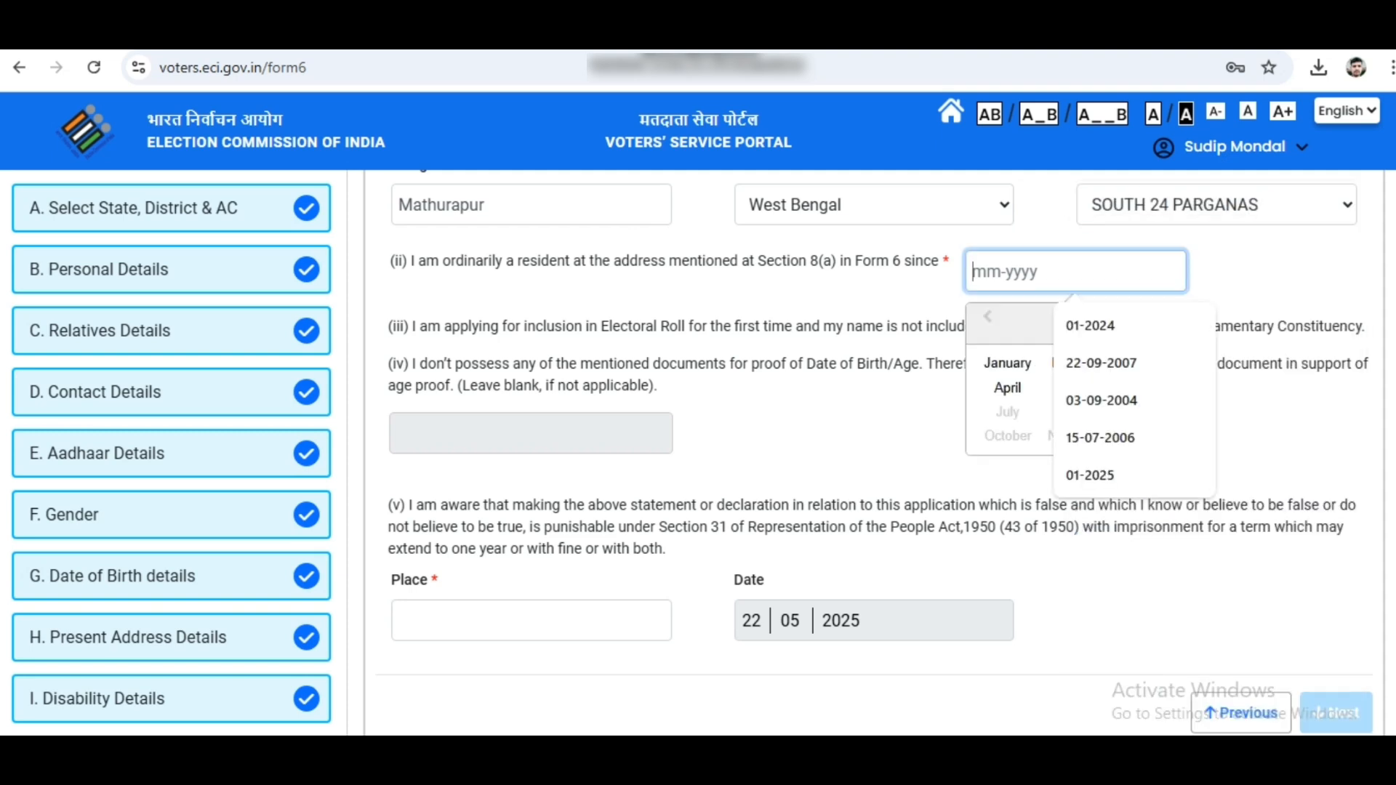
pyautogui.click(1007, 364)
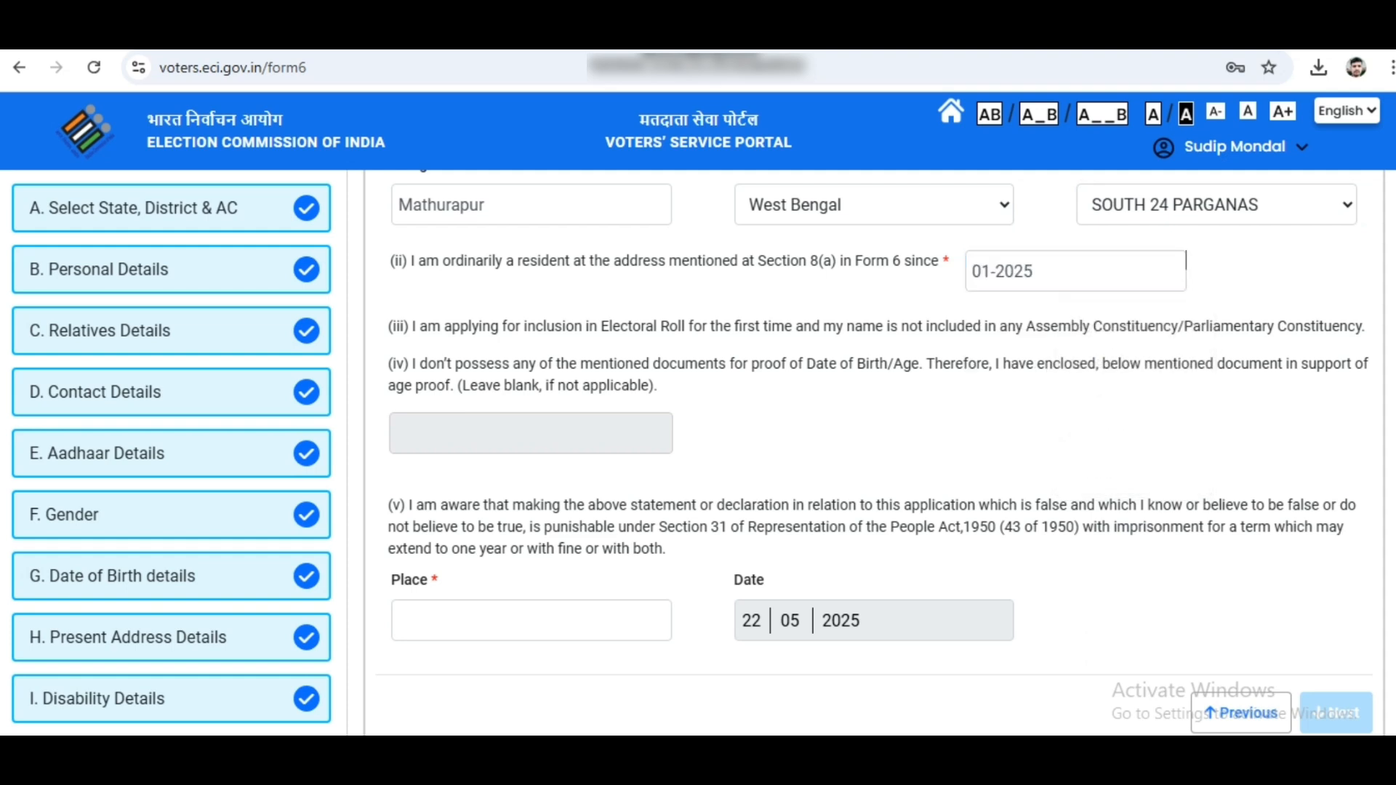
pyautogui.scroll(-2, 873, 451)
pyautogui.click(531, 516)
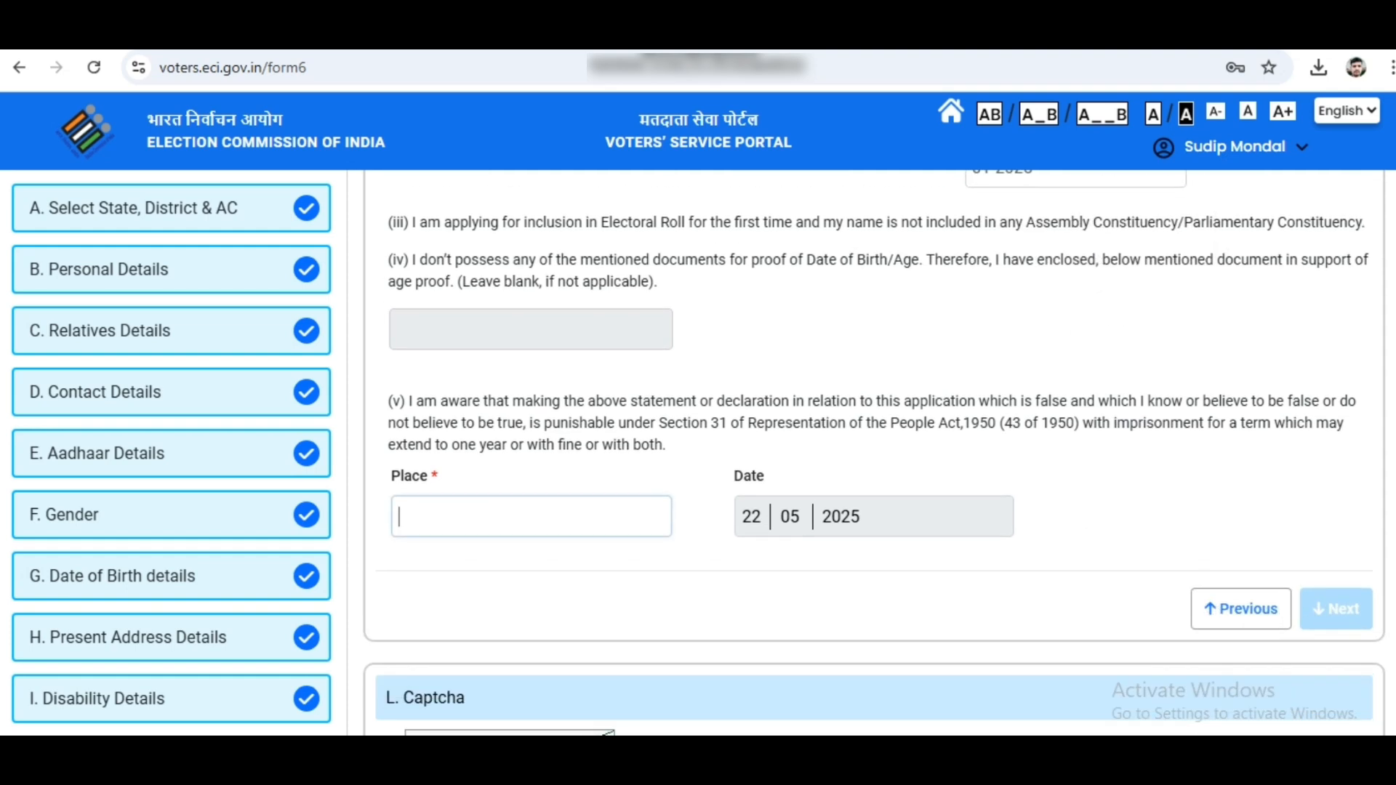
pyautogui.write('S')
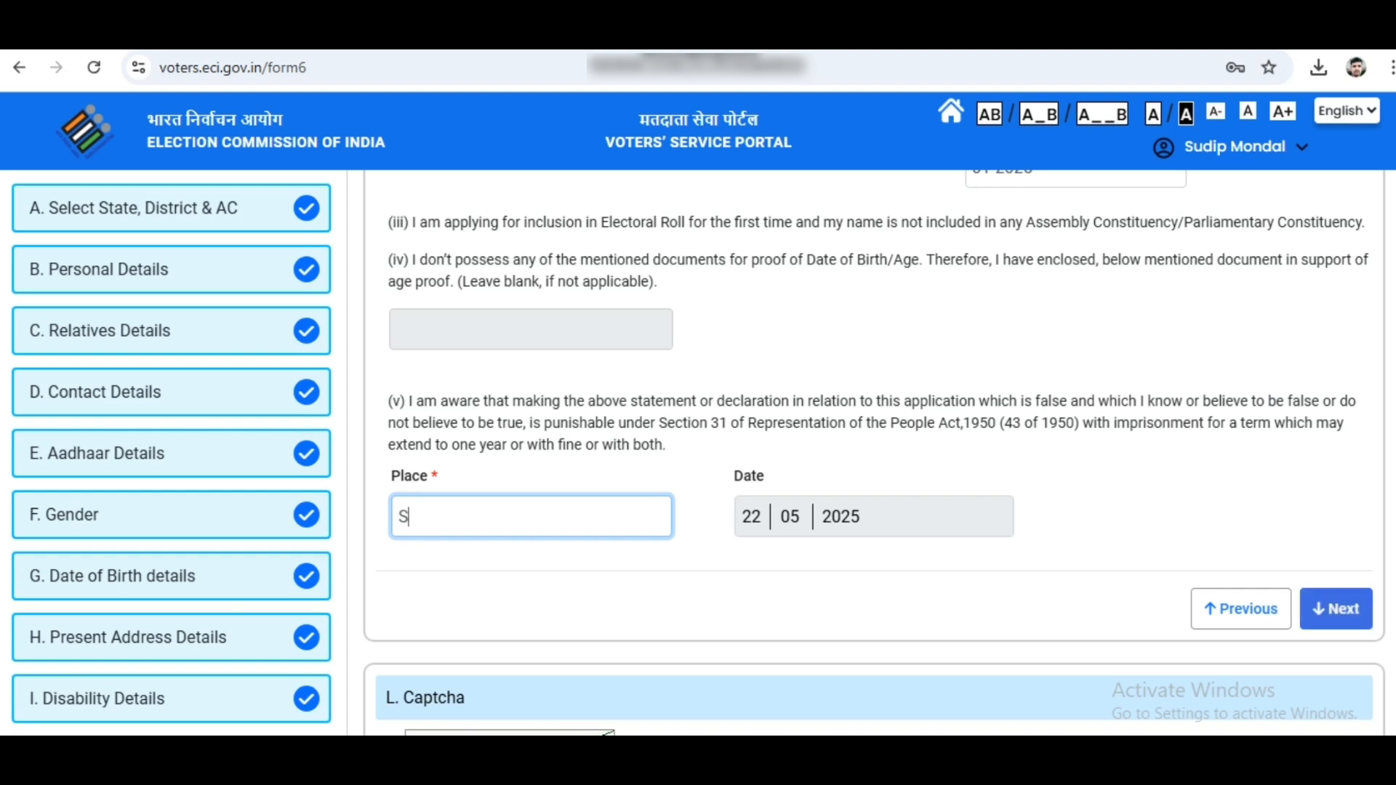
pyautogui.write('onarpur')
pyautogui.click(1336, 610)
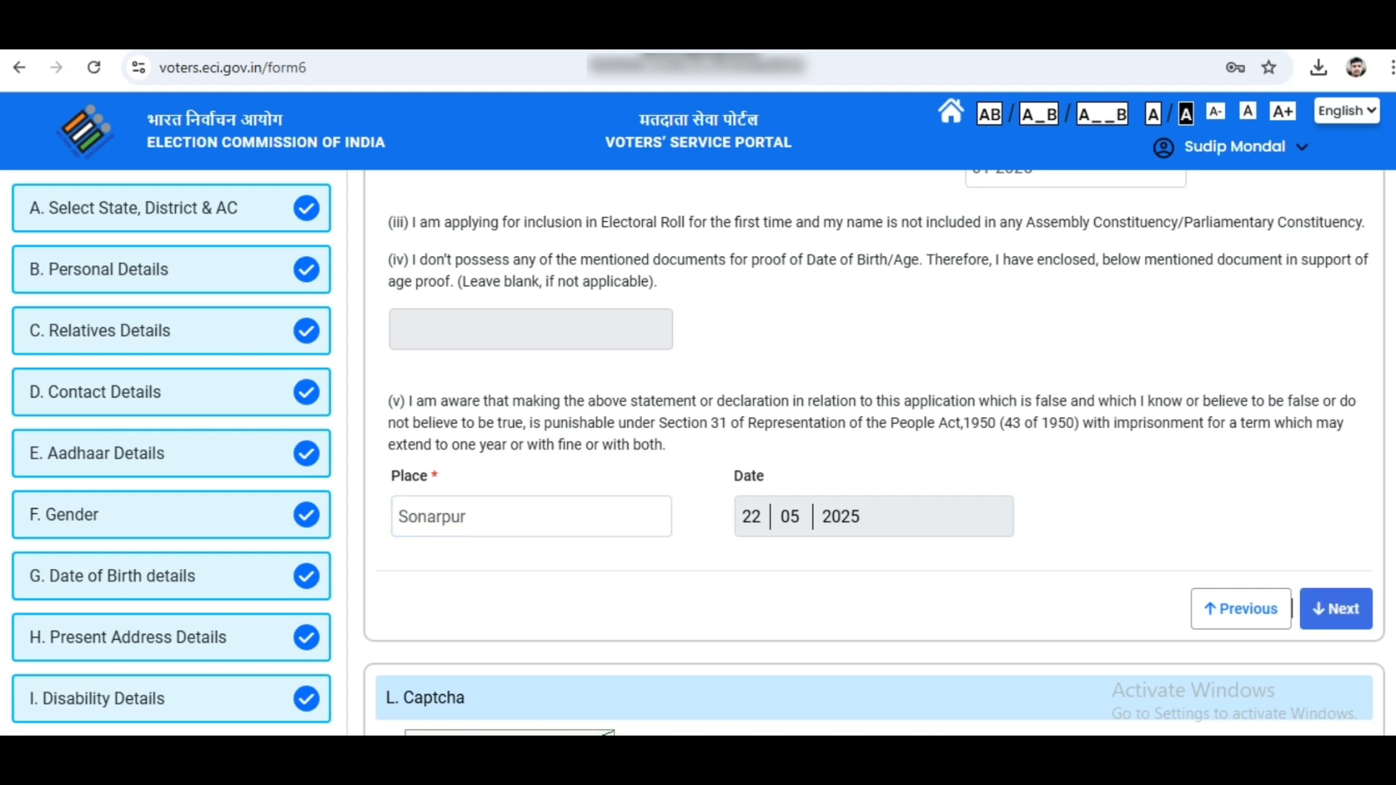
pyautogui.click(1336, 609)
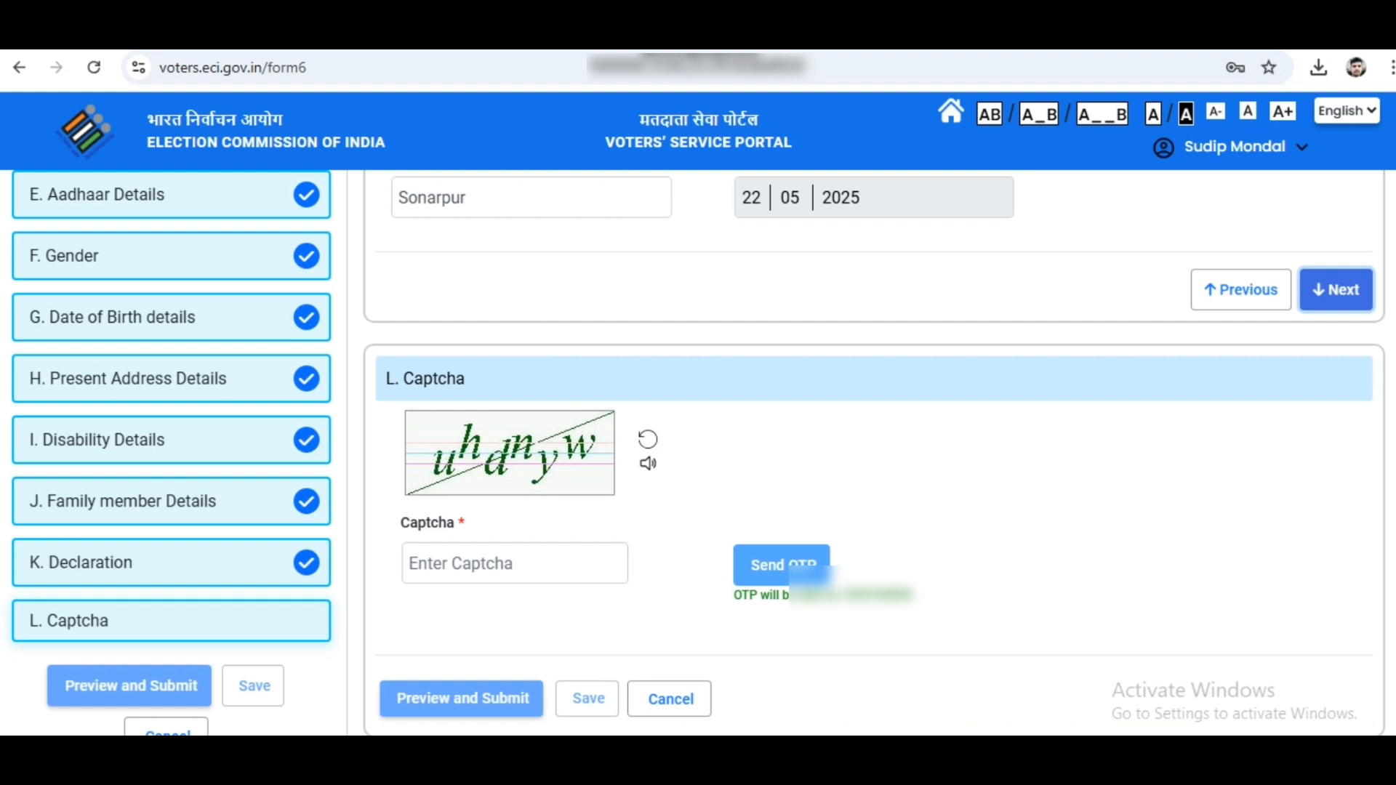
# Step: Type the captcha text, request an OTP, and enter the received code
pyautogui.click(515, 563)
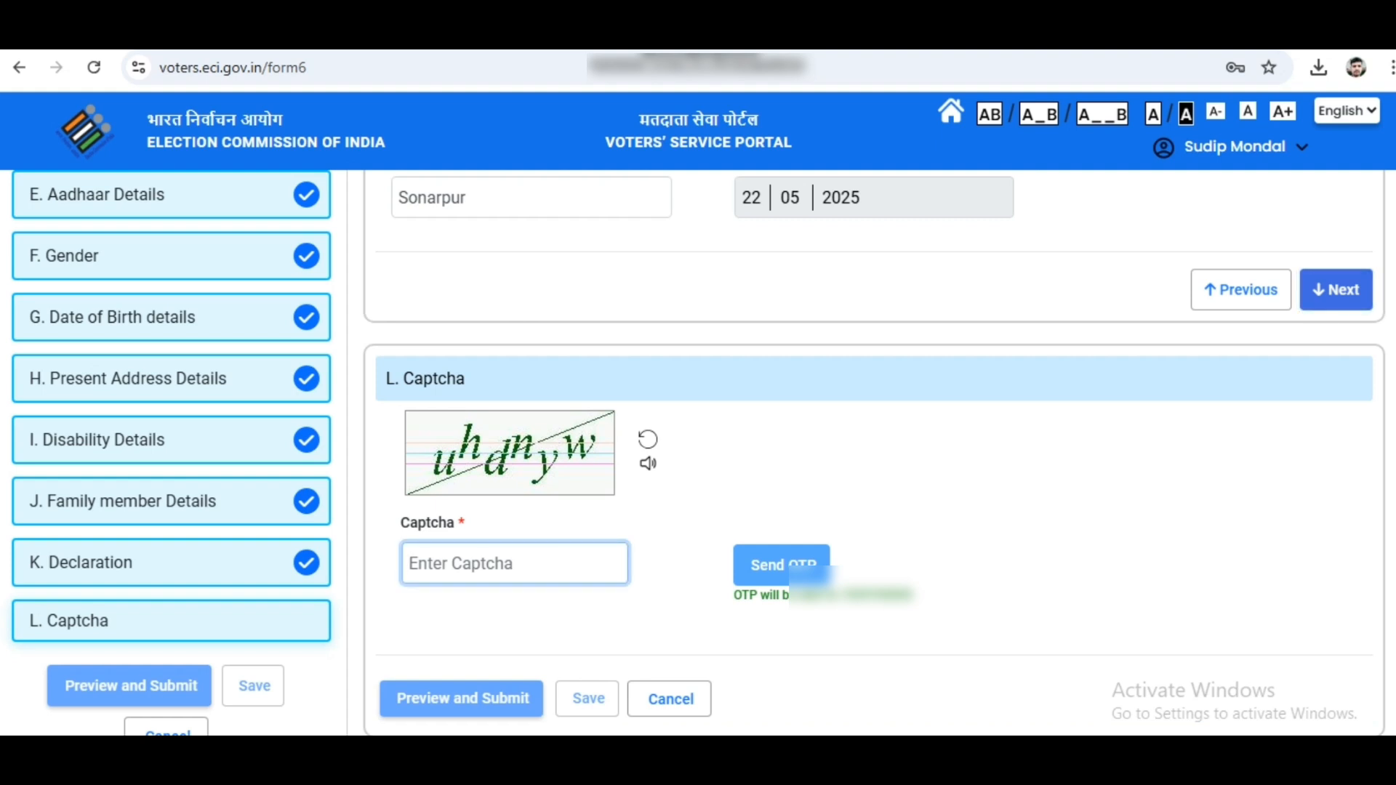
pyautogui.write('crx')
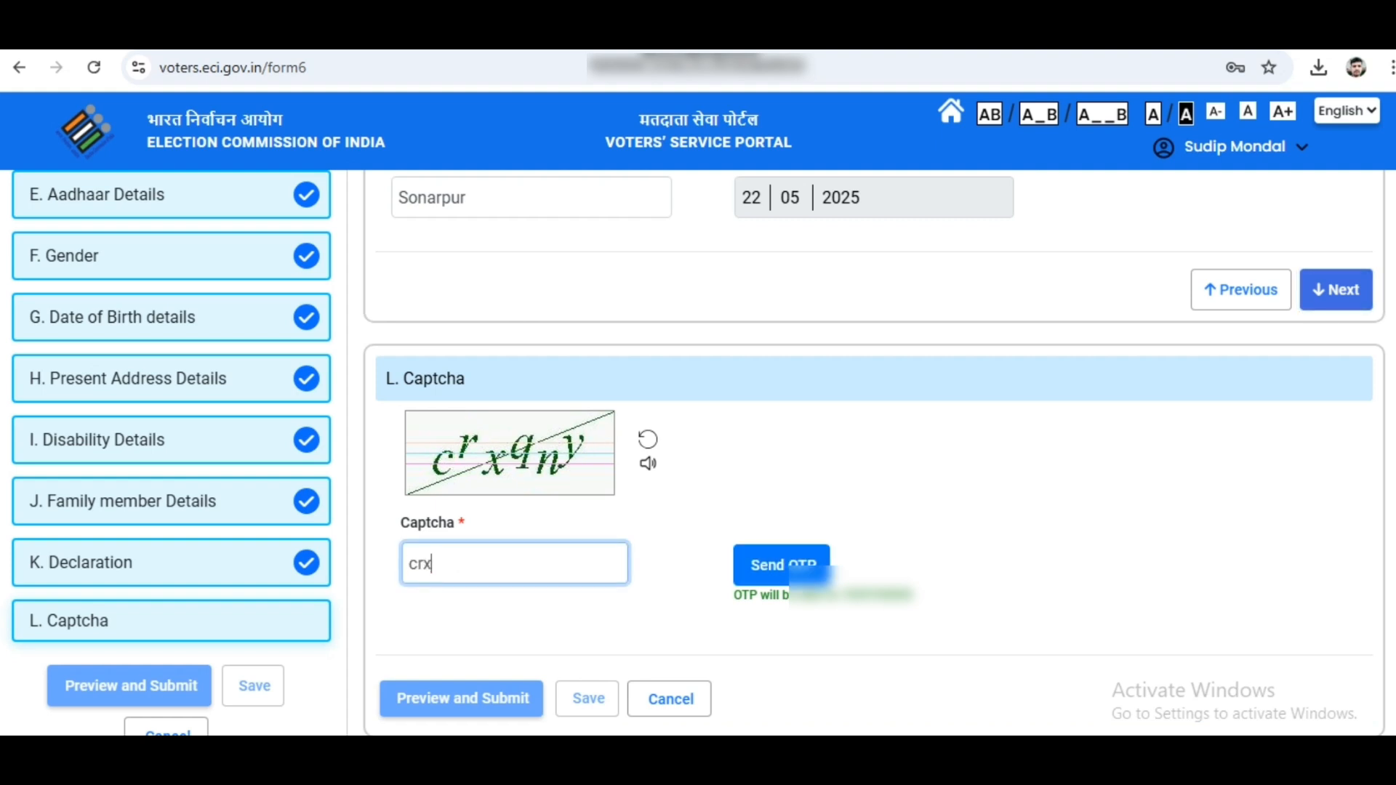
pyautogui.write('qny')
pyautogui.click(781, 565)
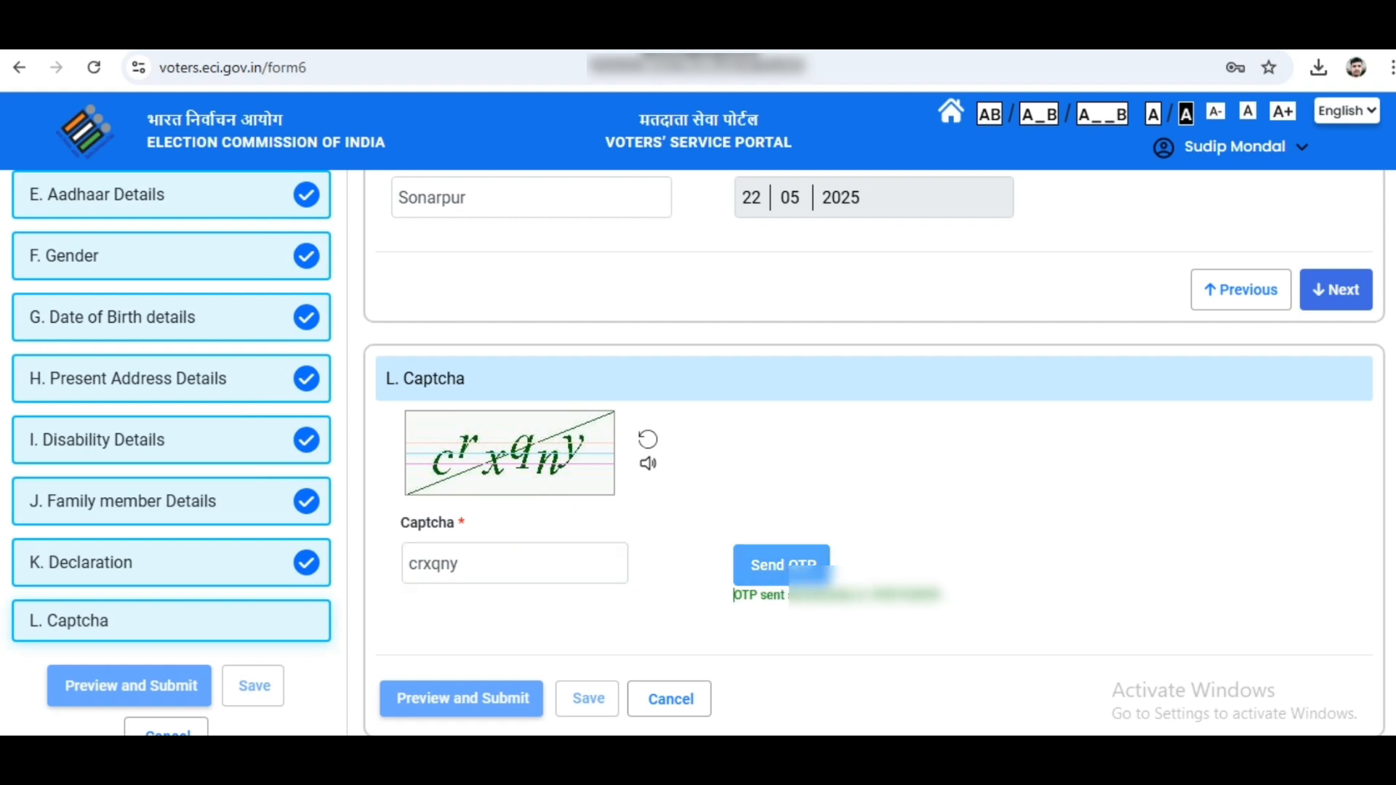
pyautogui.scroll(-1, 873, 465)
pyautogui.click(528, 619)
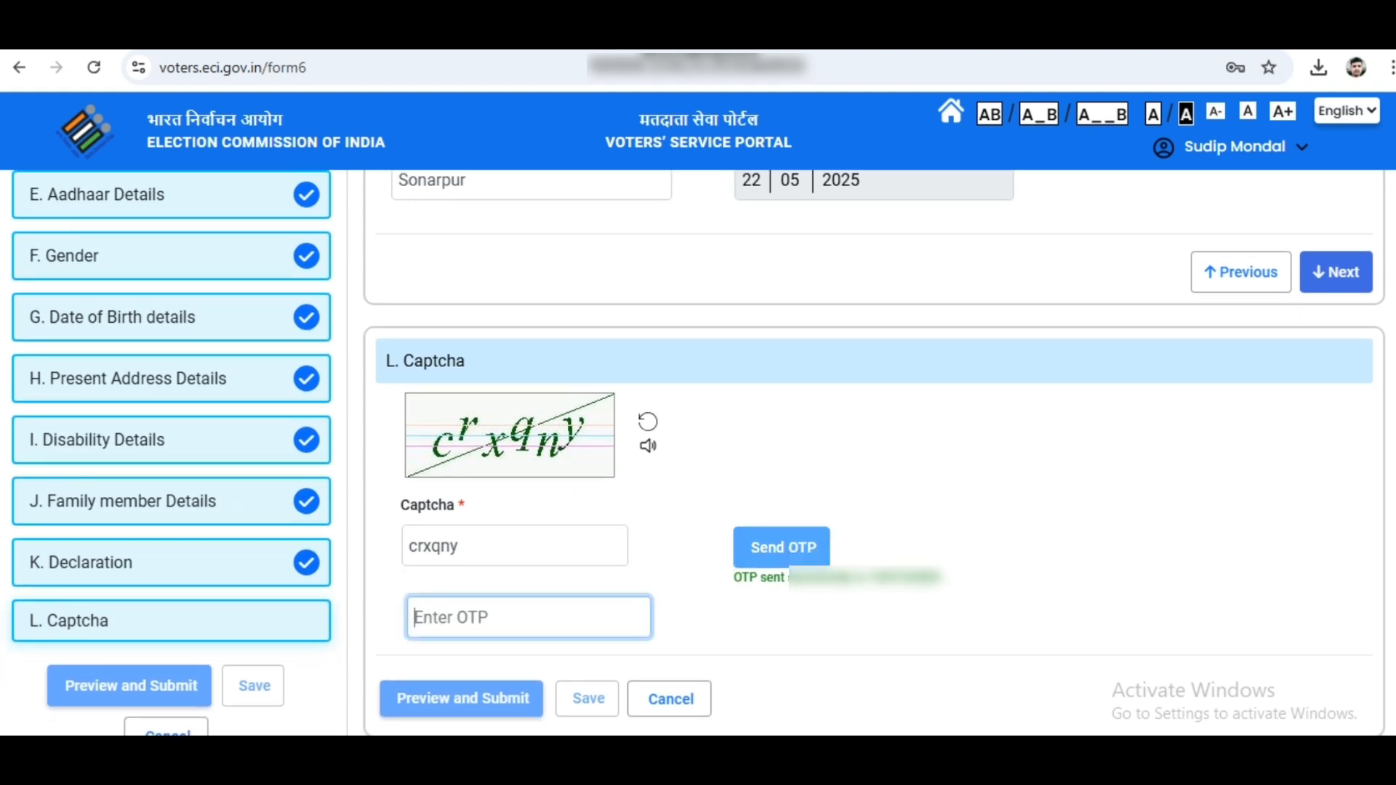
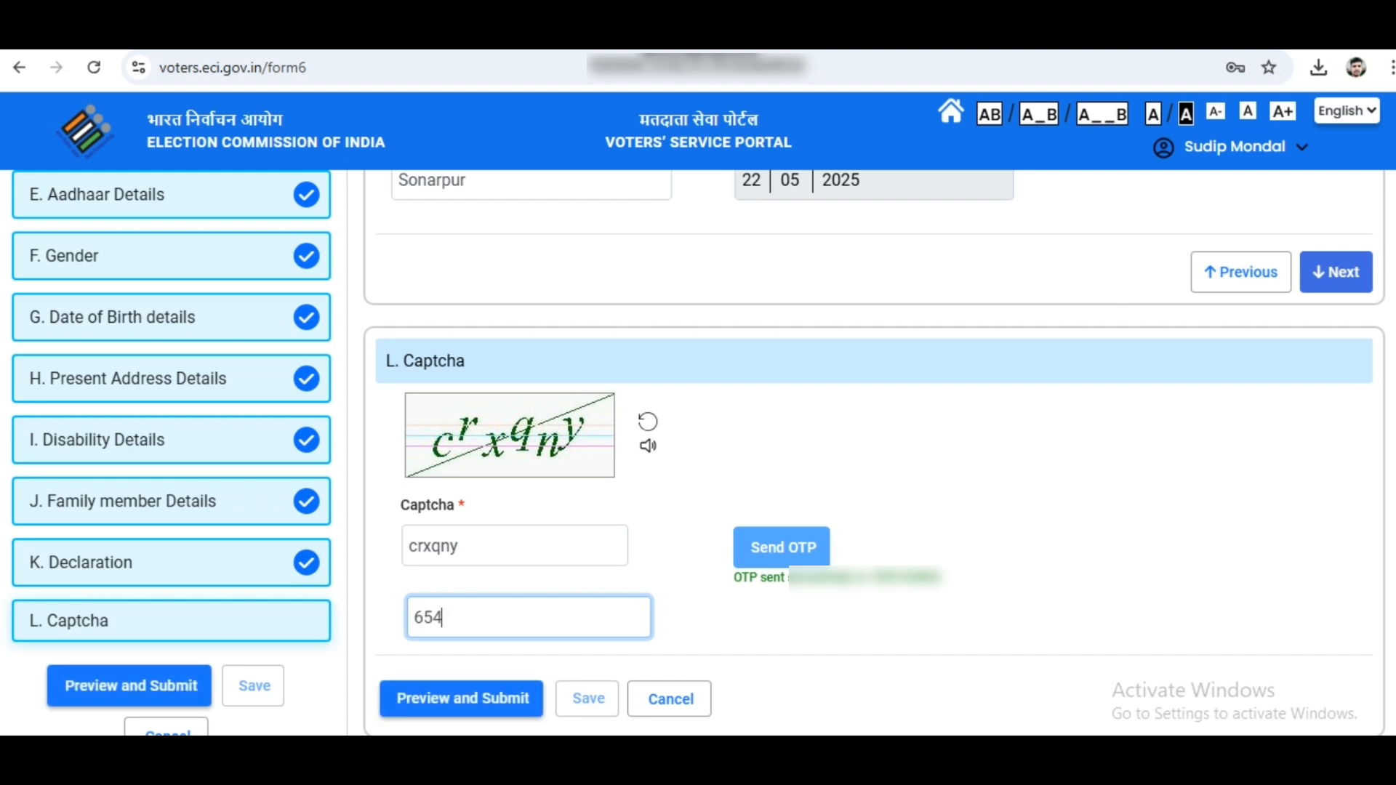
# Step: Preview the completed Form 6, review it, and submit it
pyautogui.click(461, 698)
pyautogui.scroll(-9, 698, 436)
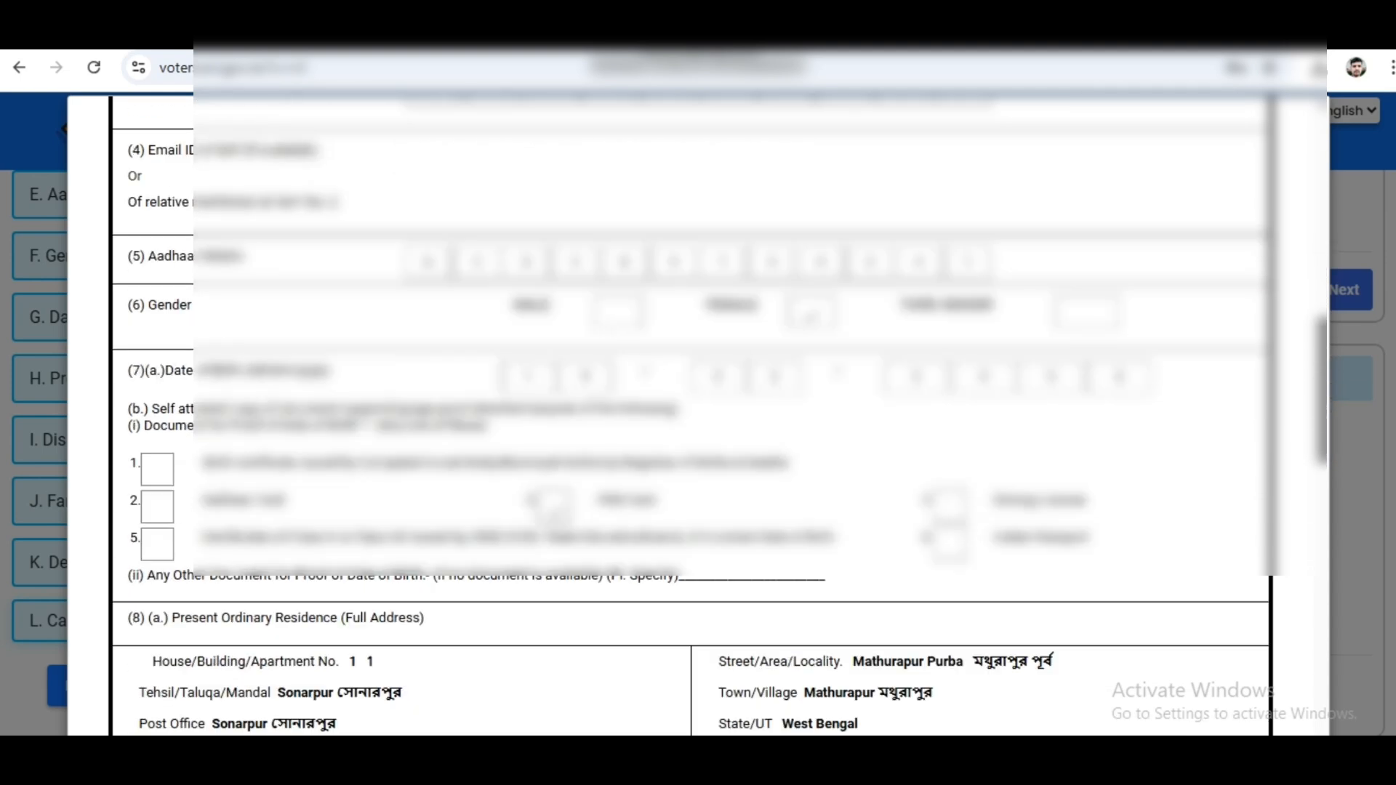
pyautogui.scroll(-12, 699, 437)
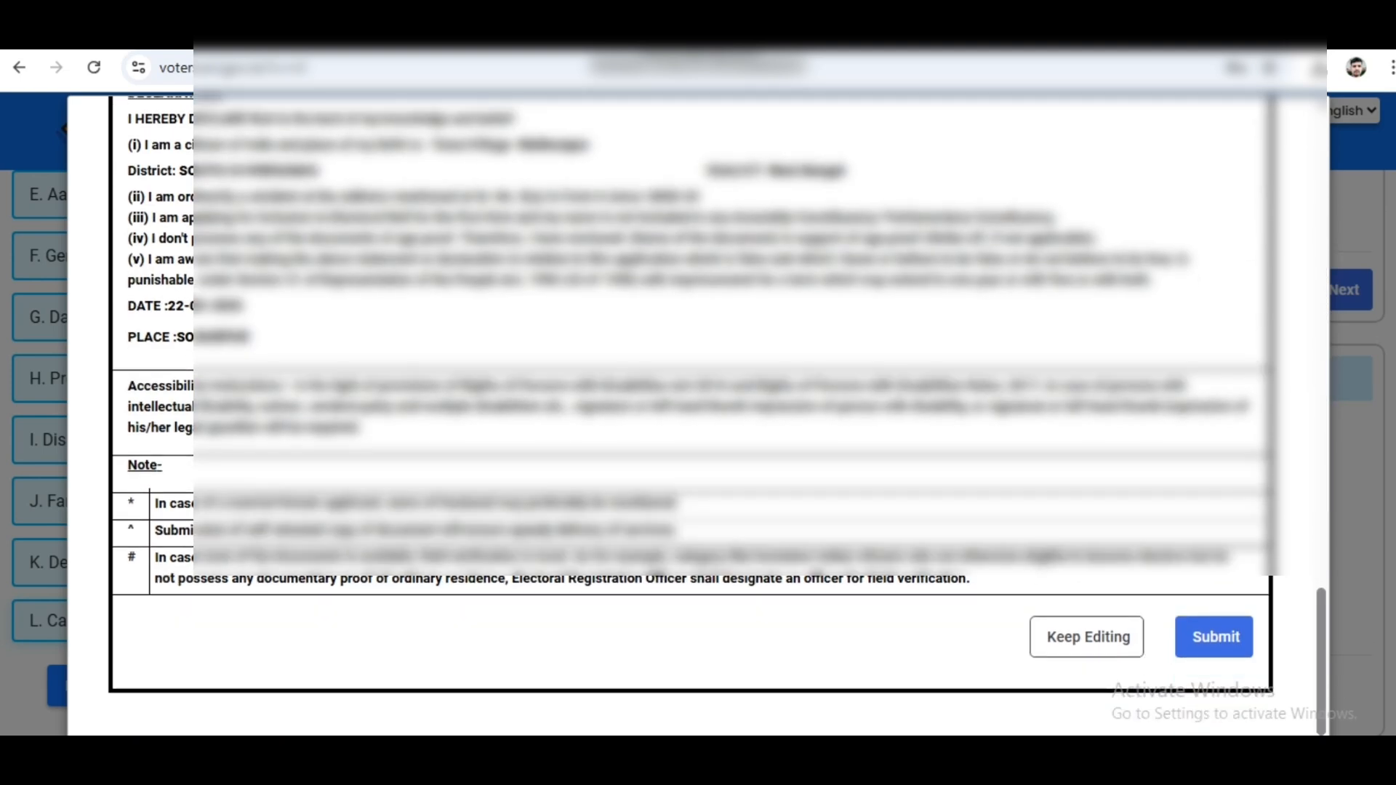
pyautogui.click(1213, 637)
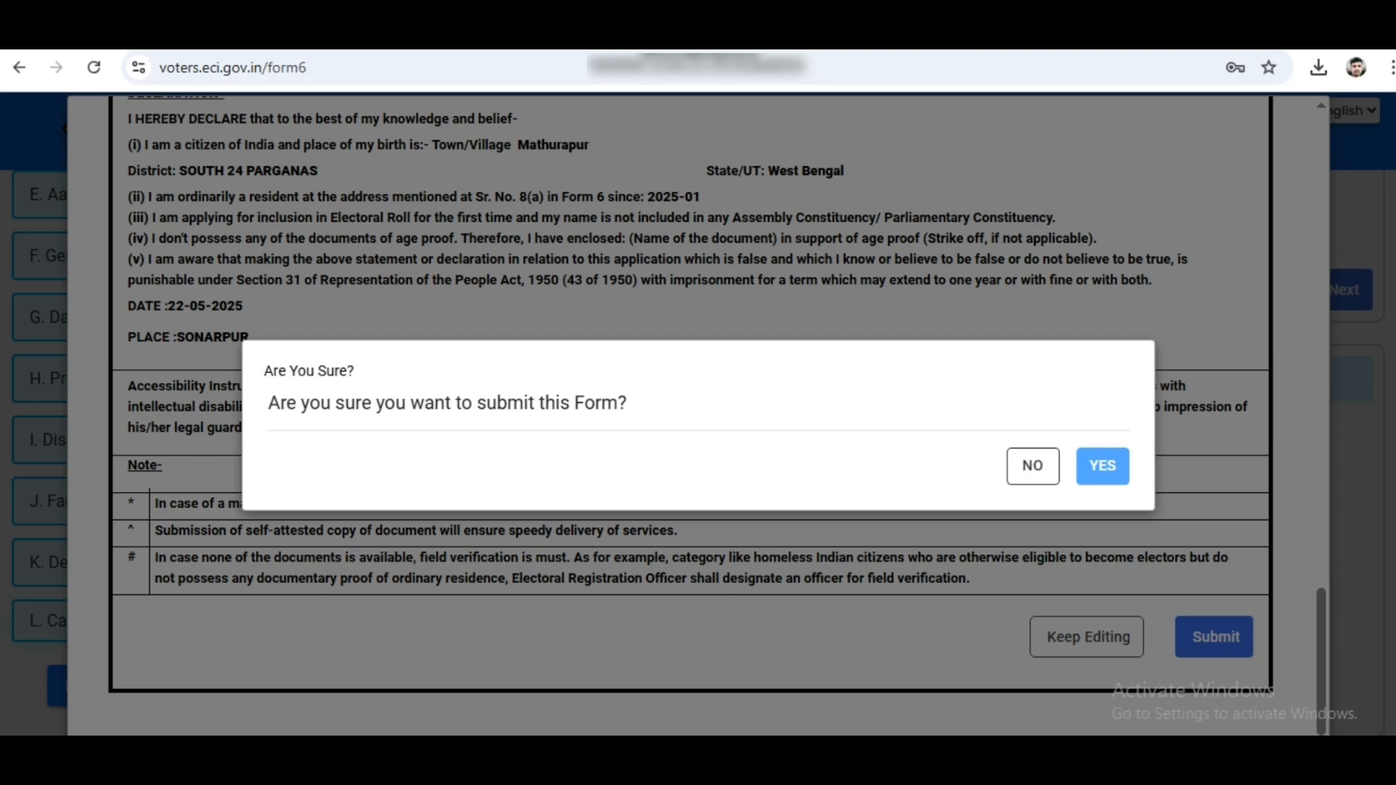
# Step: Confirm submission with YES, then download the acknowledgment PDF and open it from Chrome's downloads
pyautogui.click(1102, 466)
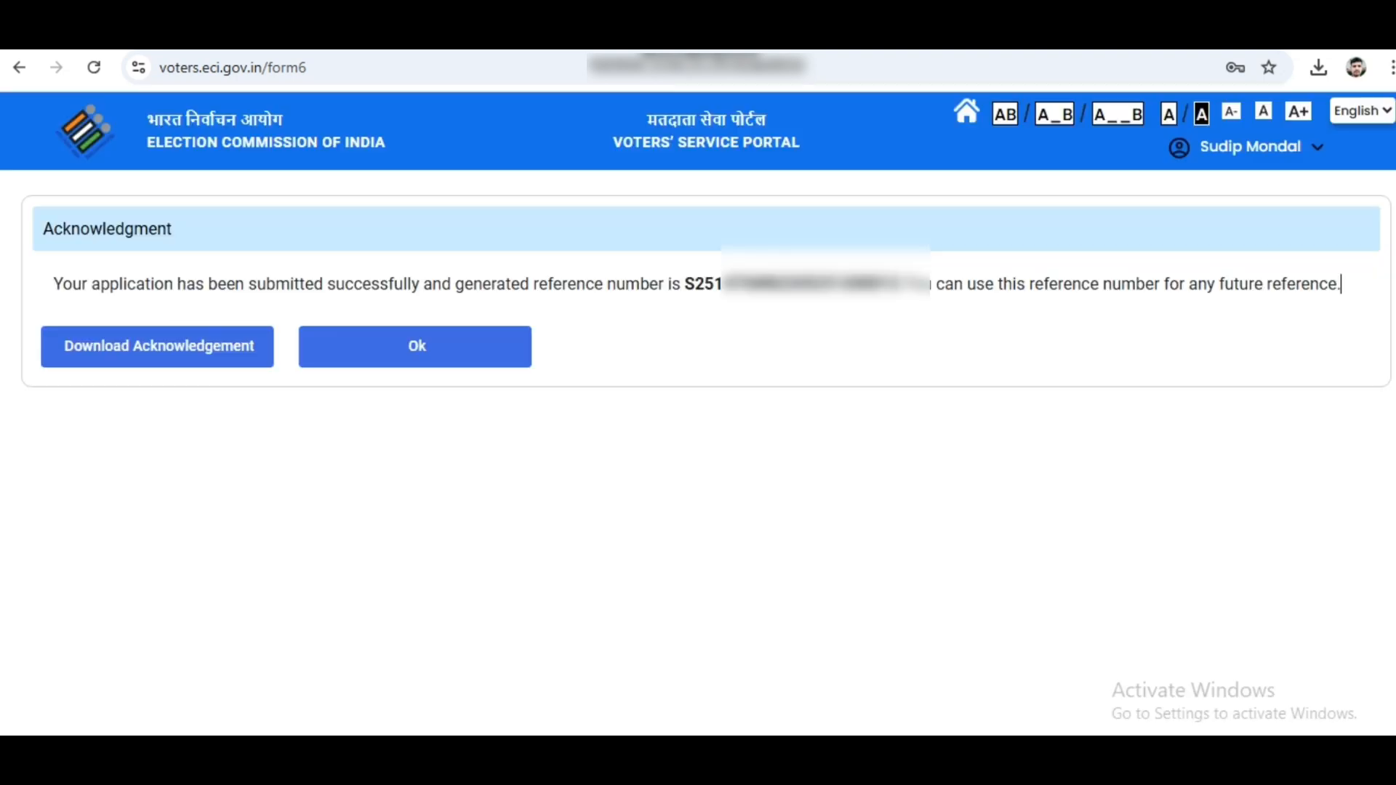
pyautogui.moveTo(53, 283); pyautogui.dragTo(1342, 284)
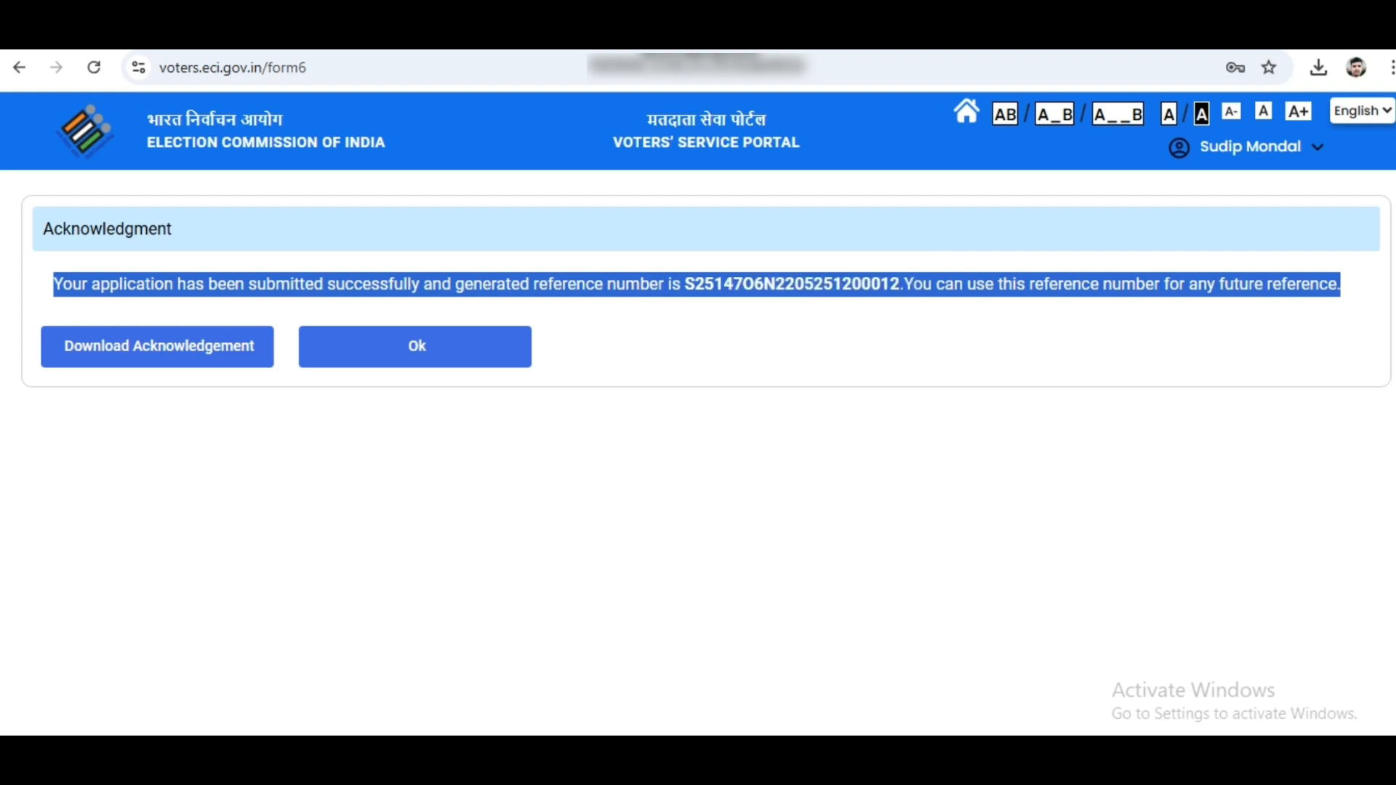
pyautogui.click(158, 347)
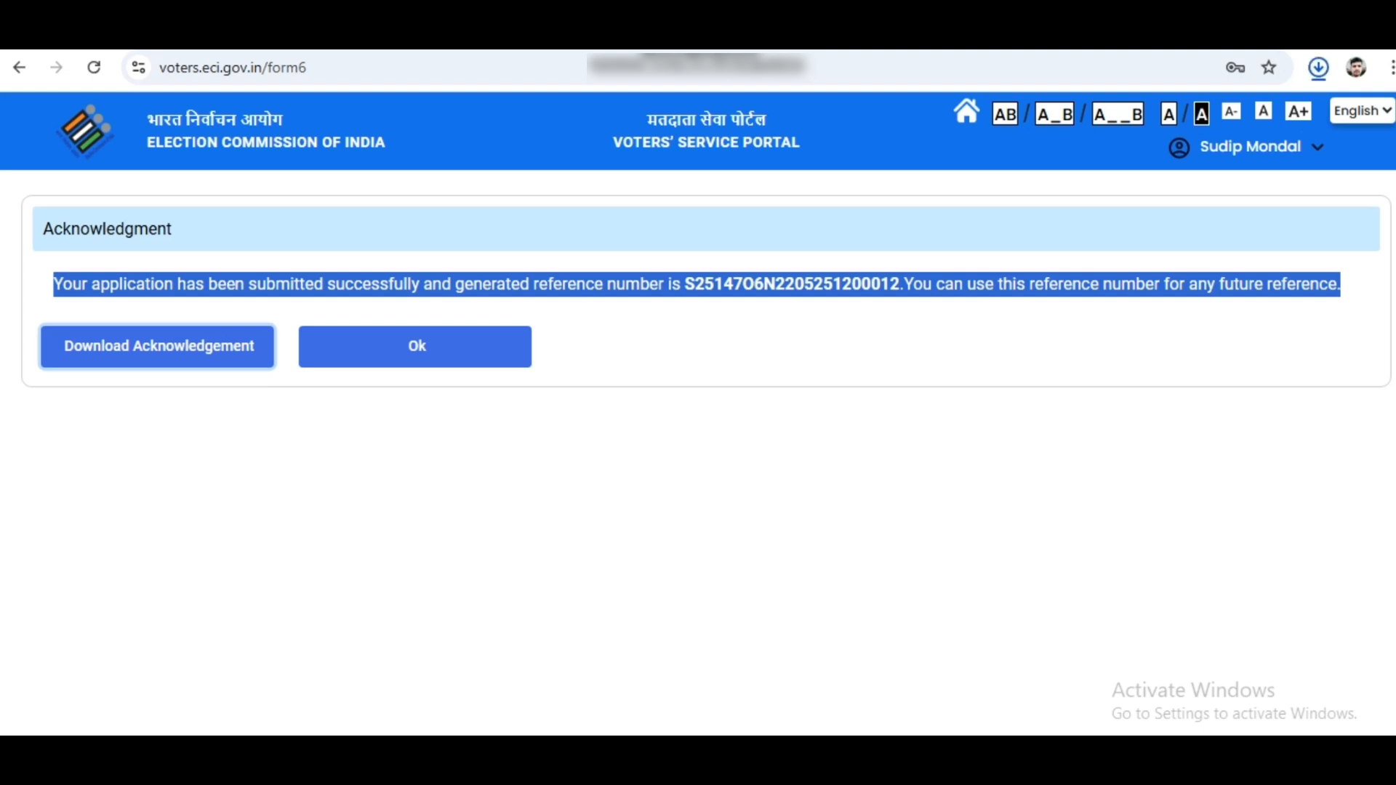
pyautogui.click(1319, 68)
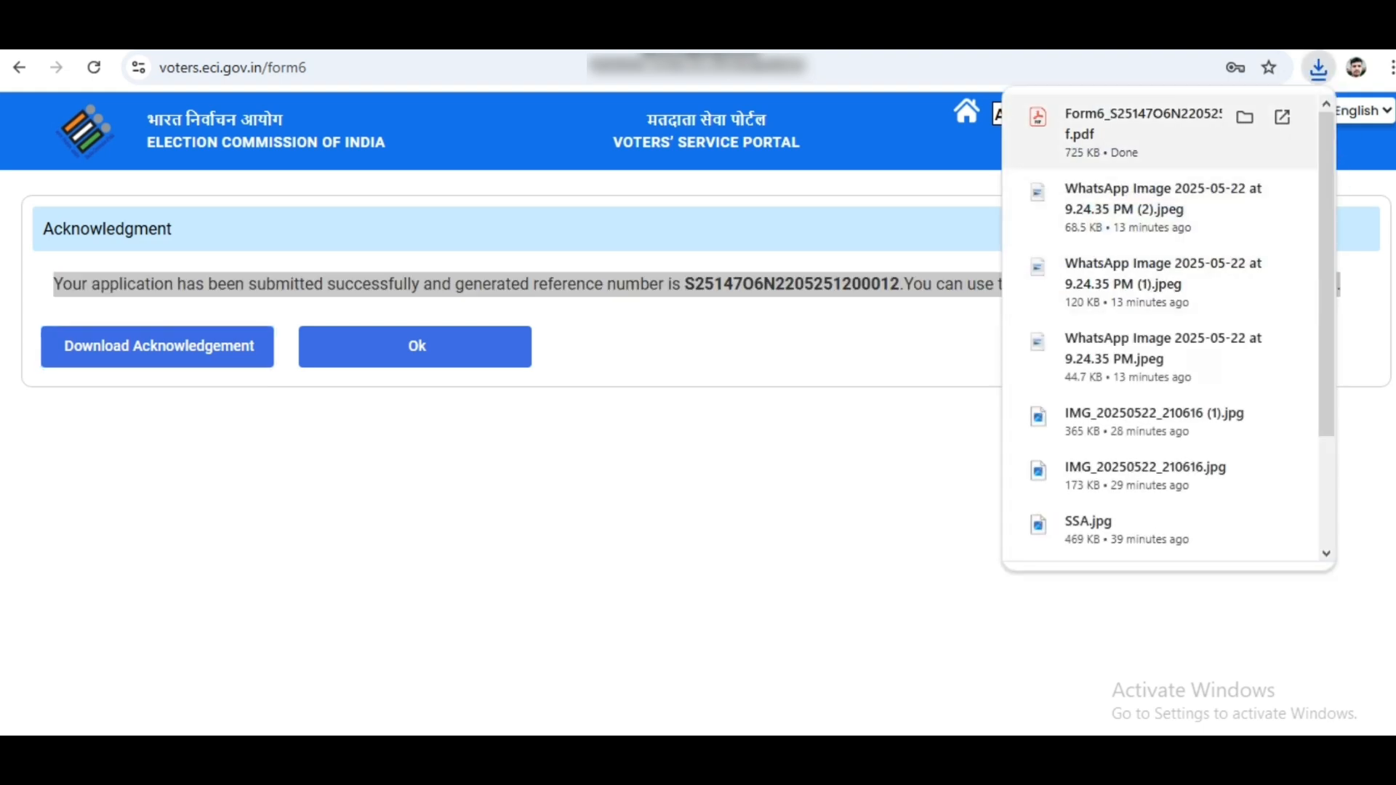
pyautogui.click(1149, 133)
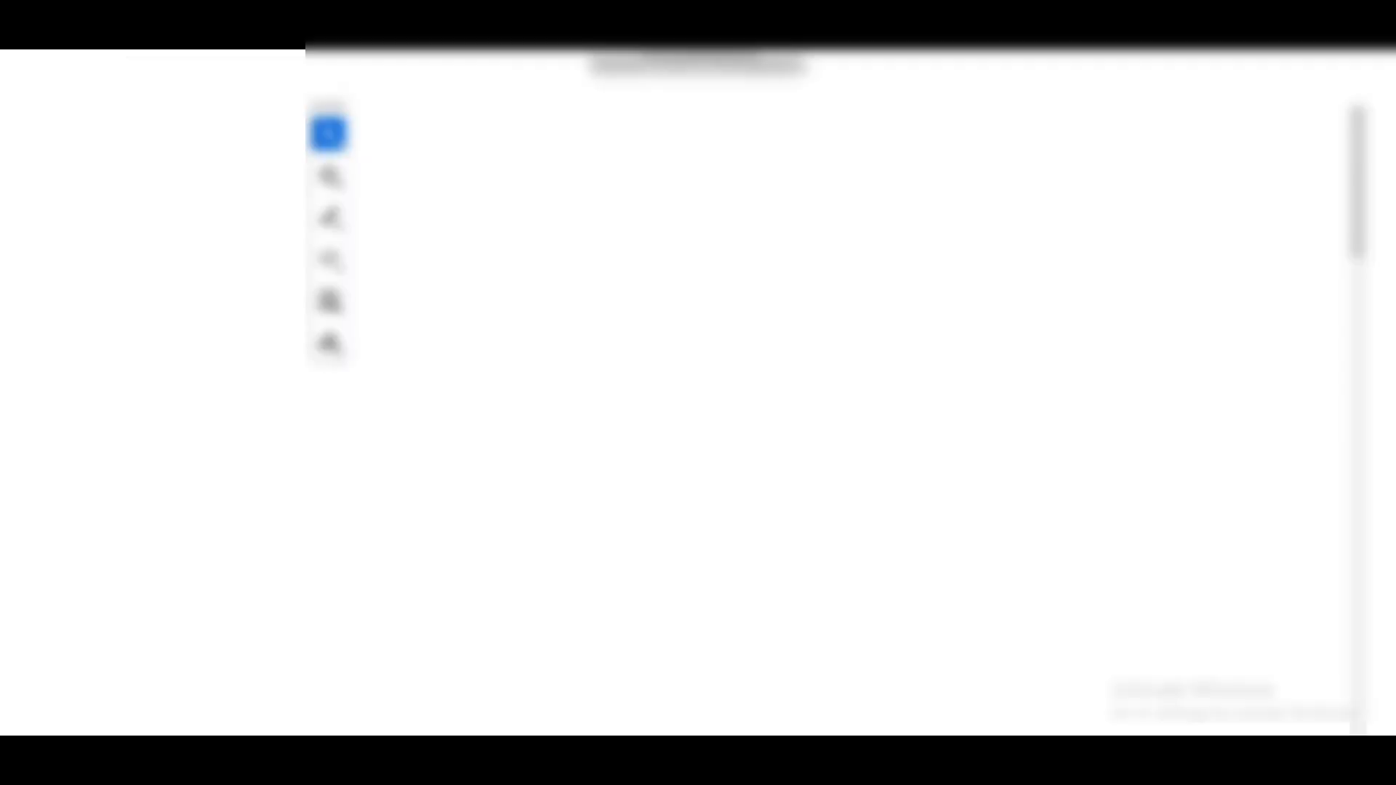